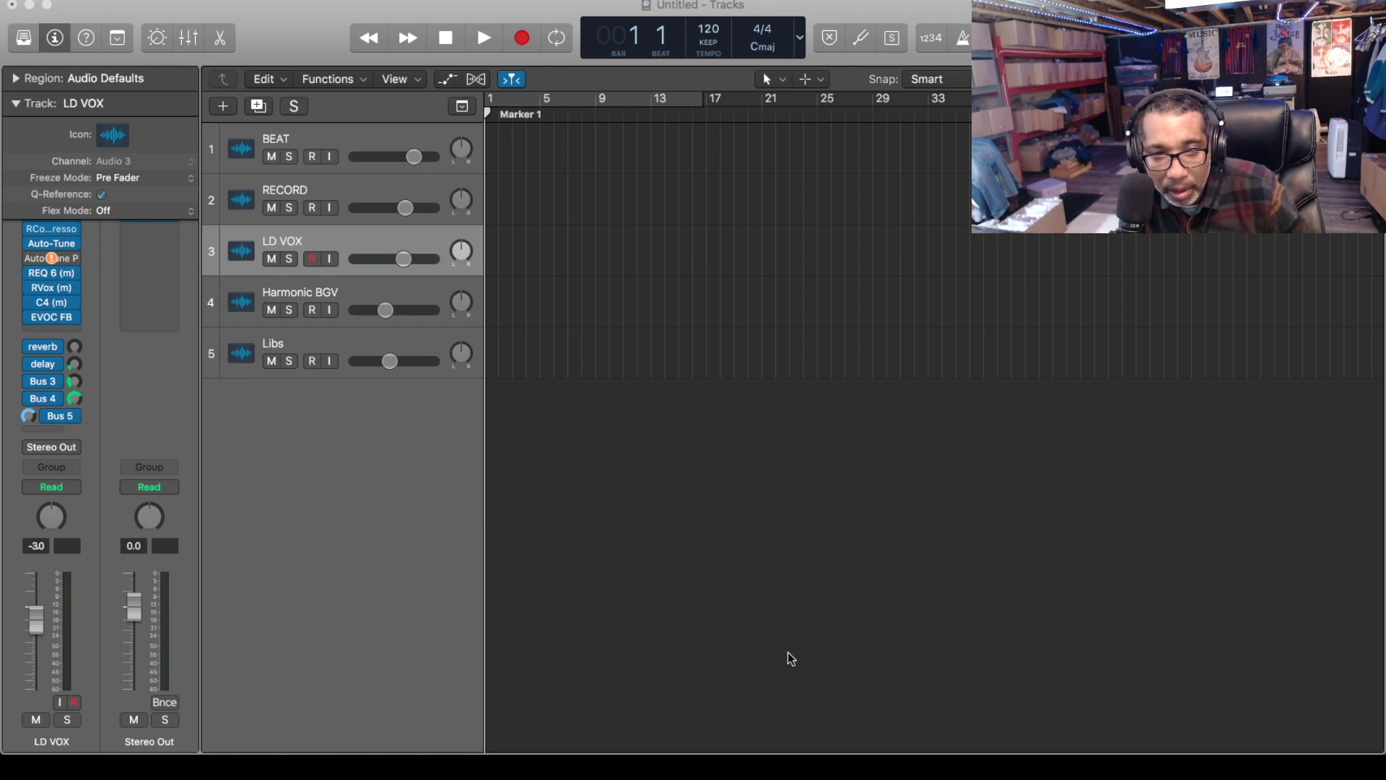
- Collapse the track settings section of the LD VOX track in the inspector
click(350, 494)
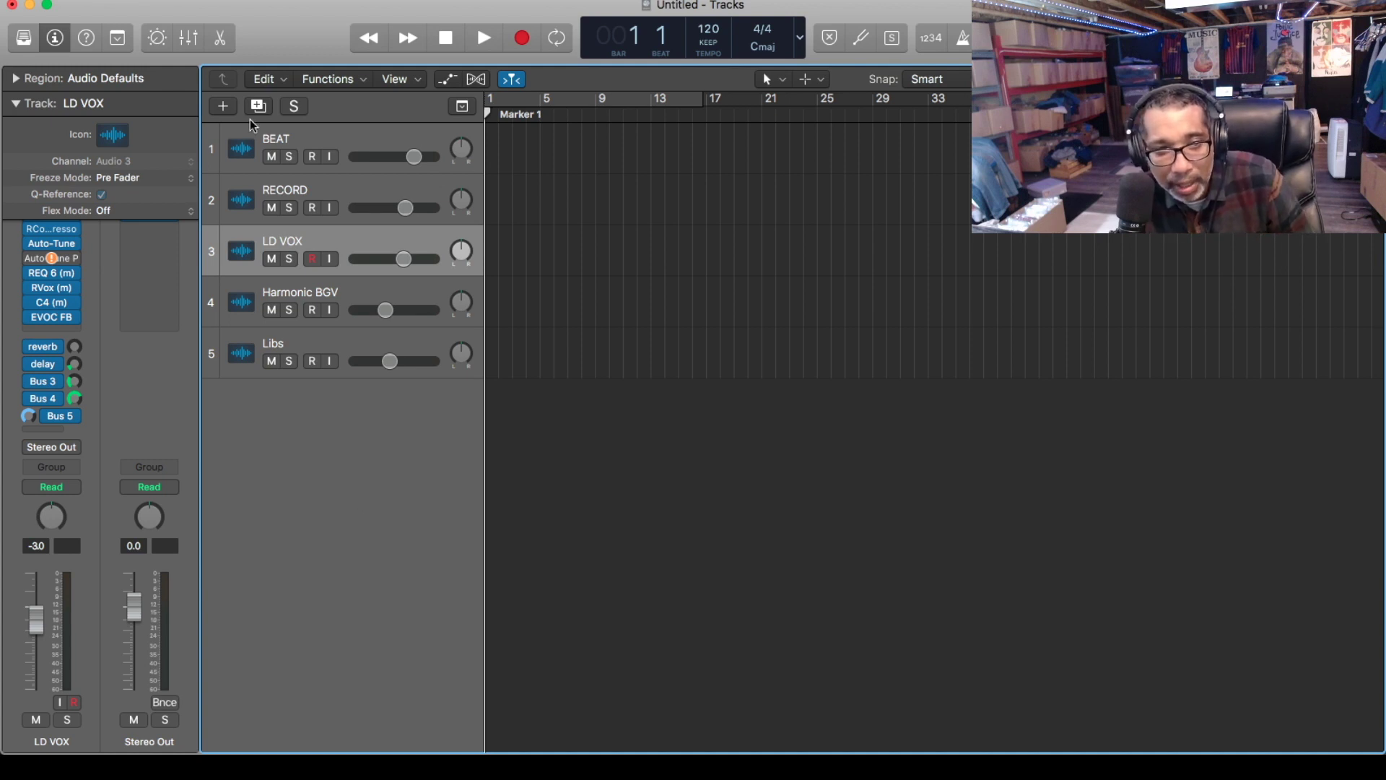
click(16, 104)
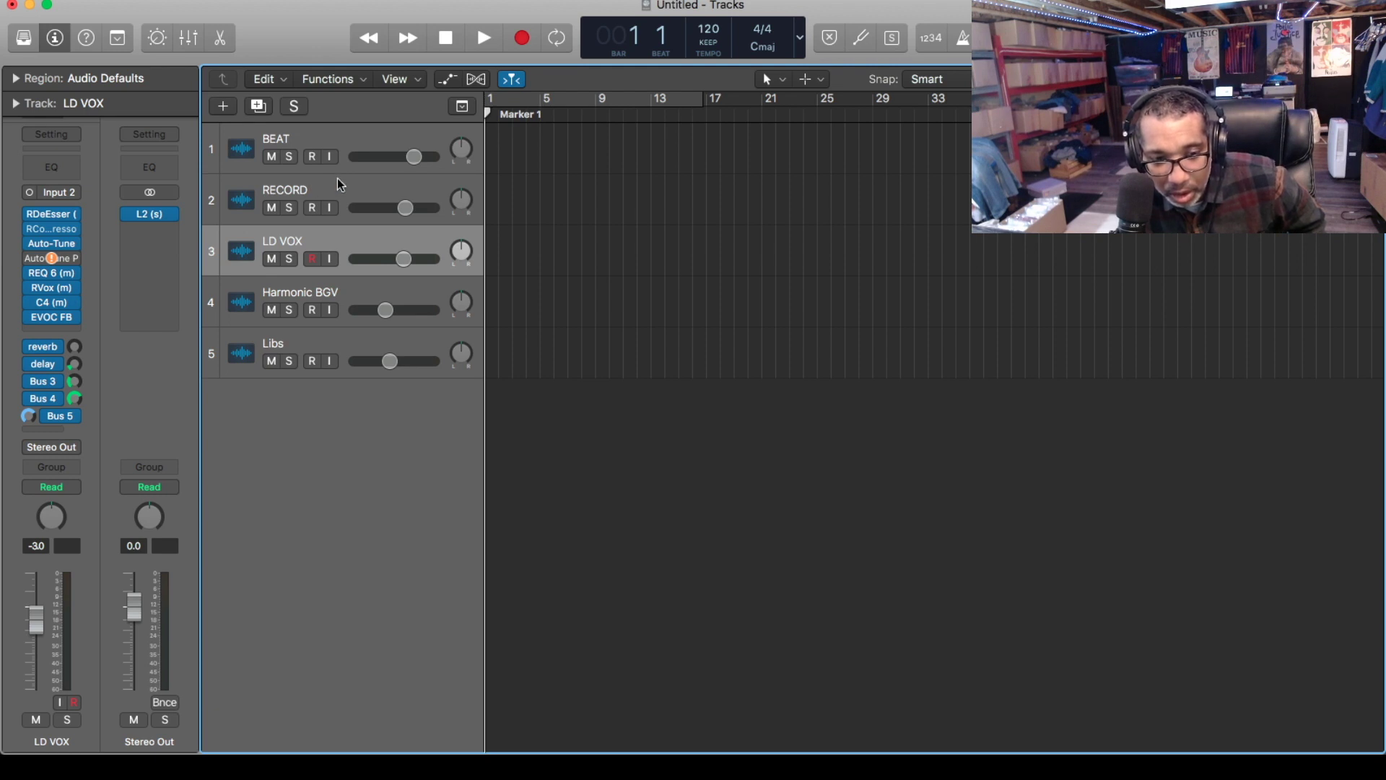
- Switch to Finder and, on the Drum Kits drive, collapse the Nostalgic folder and expand the R&B folder of Chaos Hip Hop Melodies (BETA)
mouse_move(189, 743)
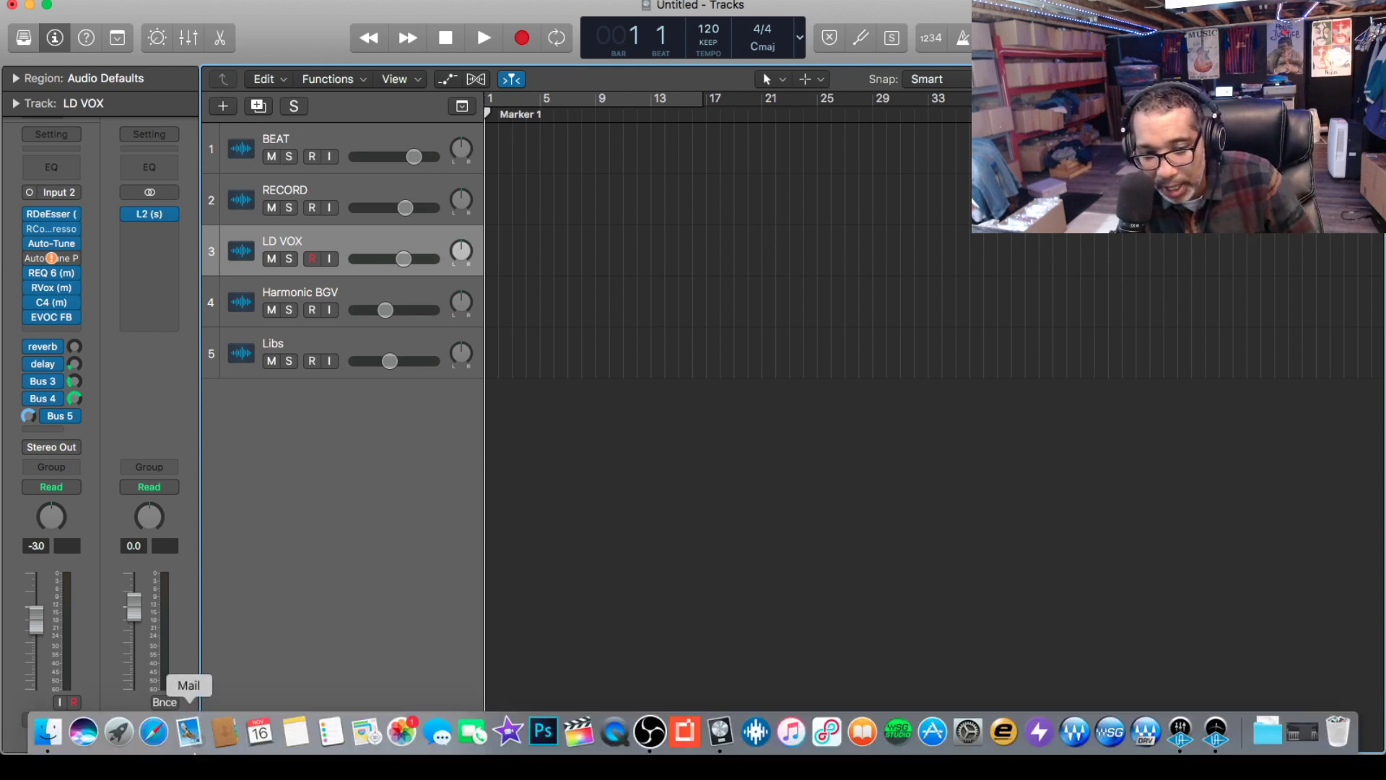
click(57, 739)
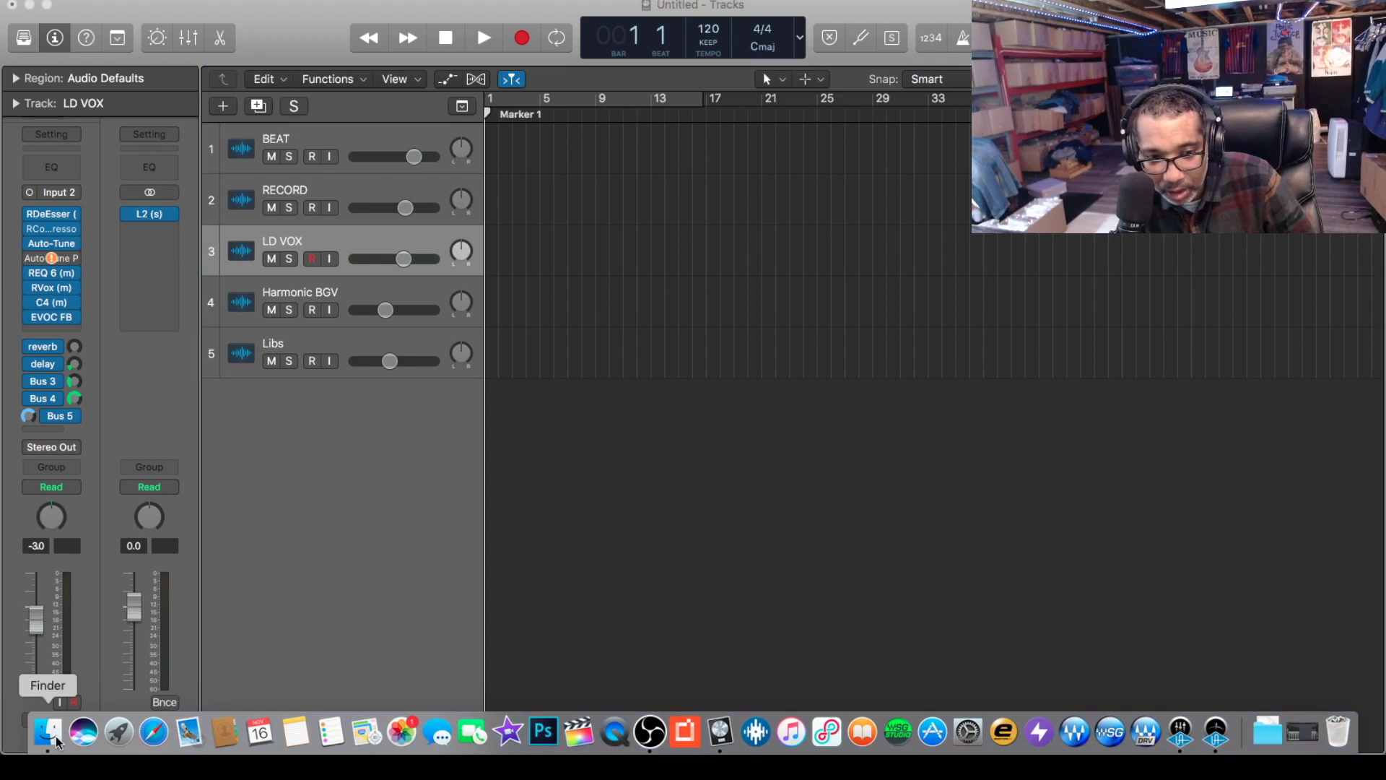
click(634, 510)
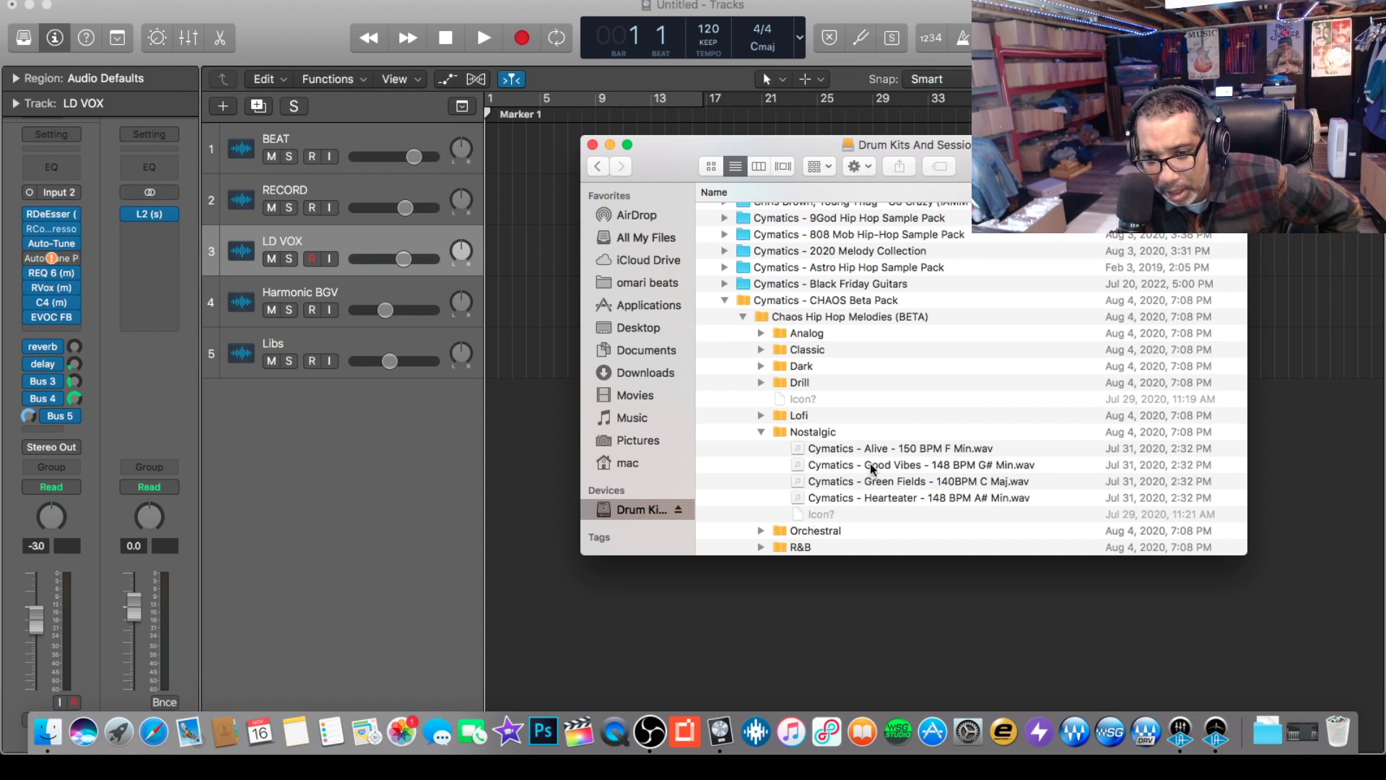
click(761, 432)
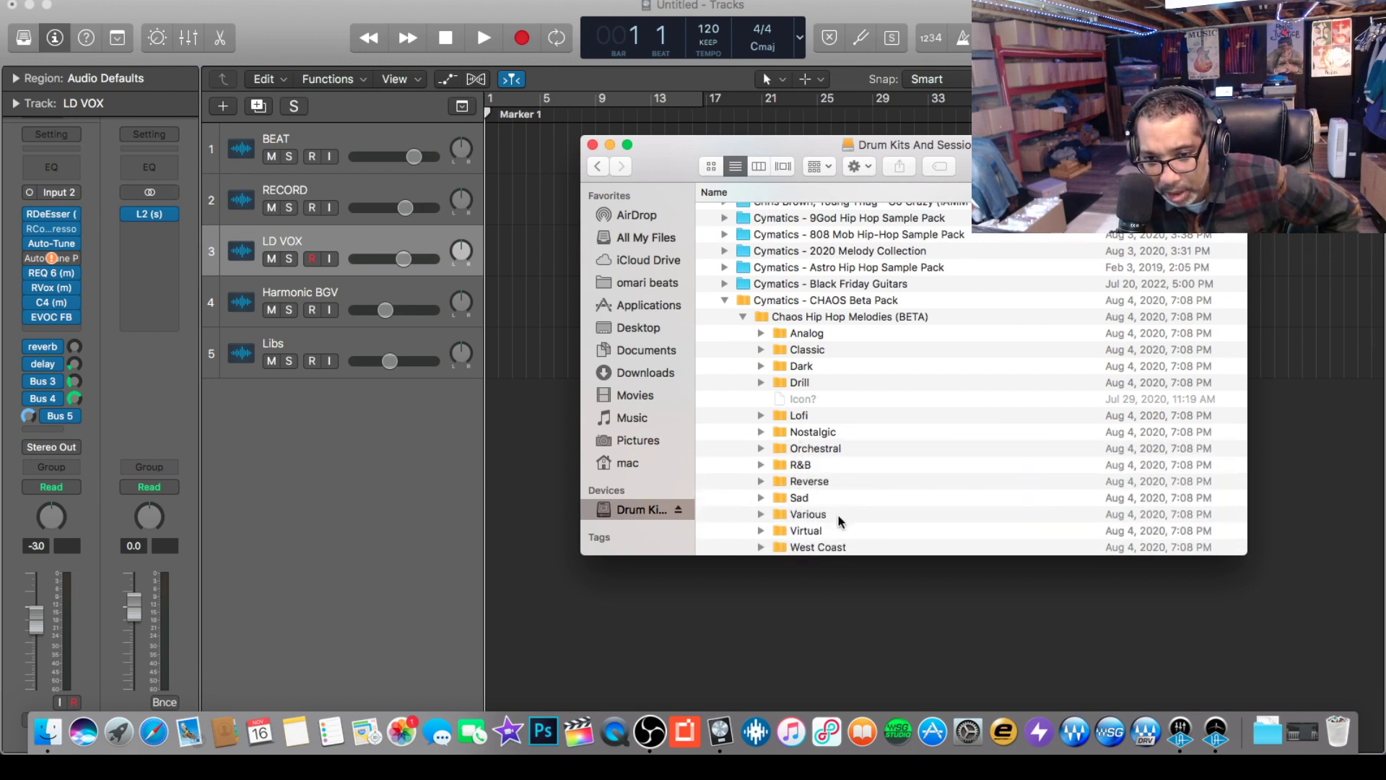
click(761, 464)
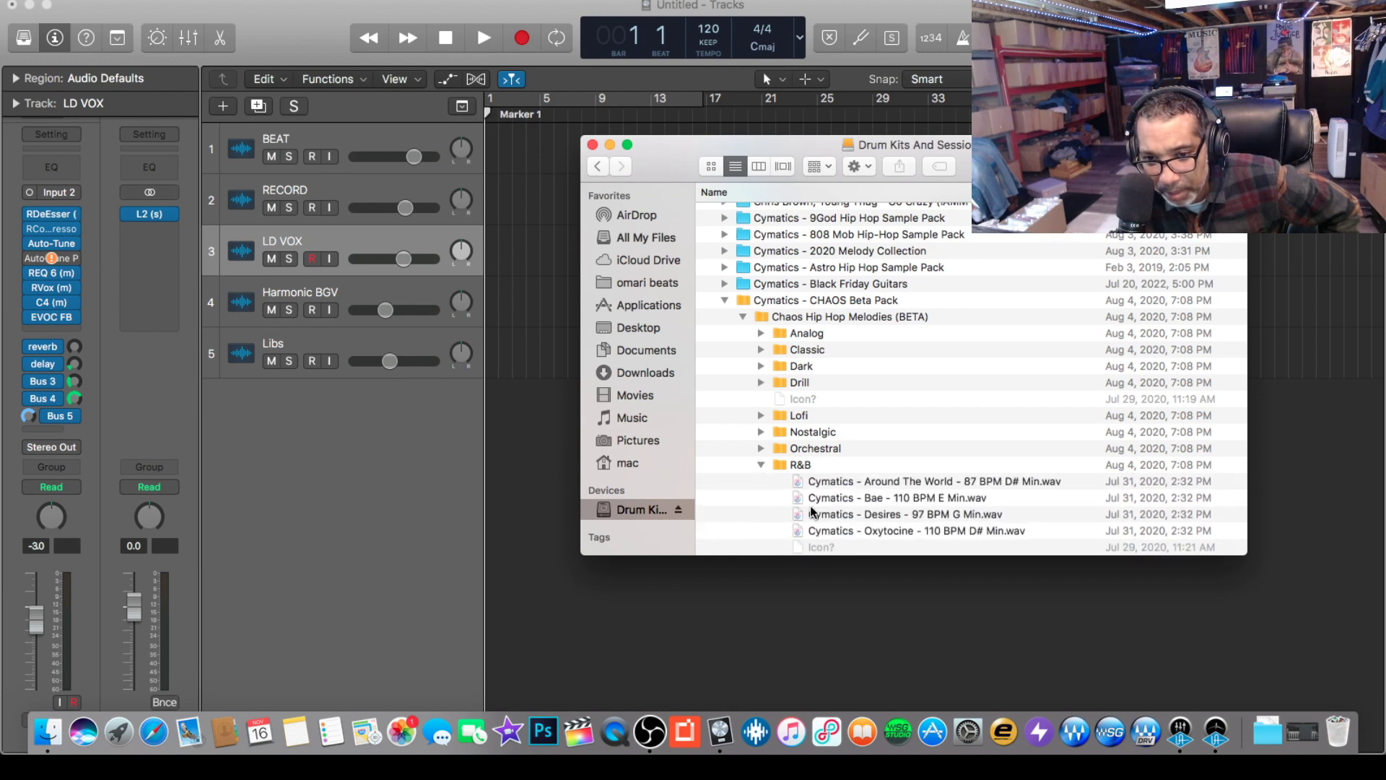
- Audition the R&B melody loops Bae, Desires, Oxytocine and Around The World, ending with Bae selected
click(854, 501)
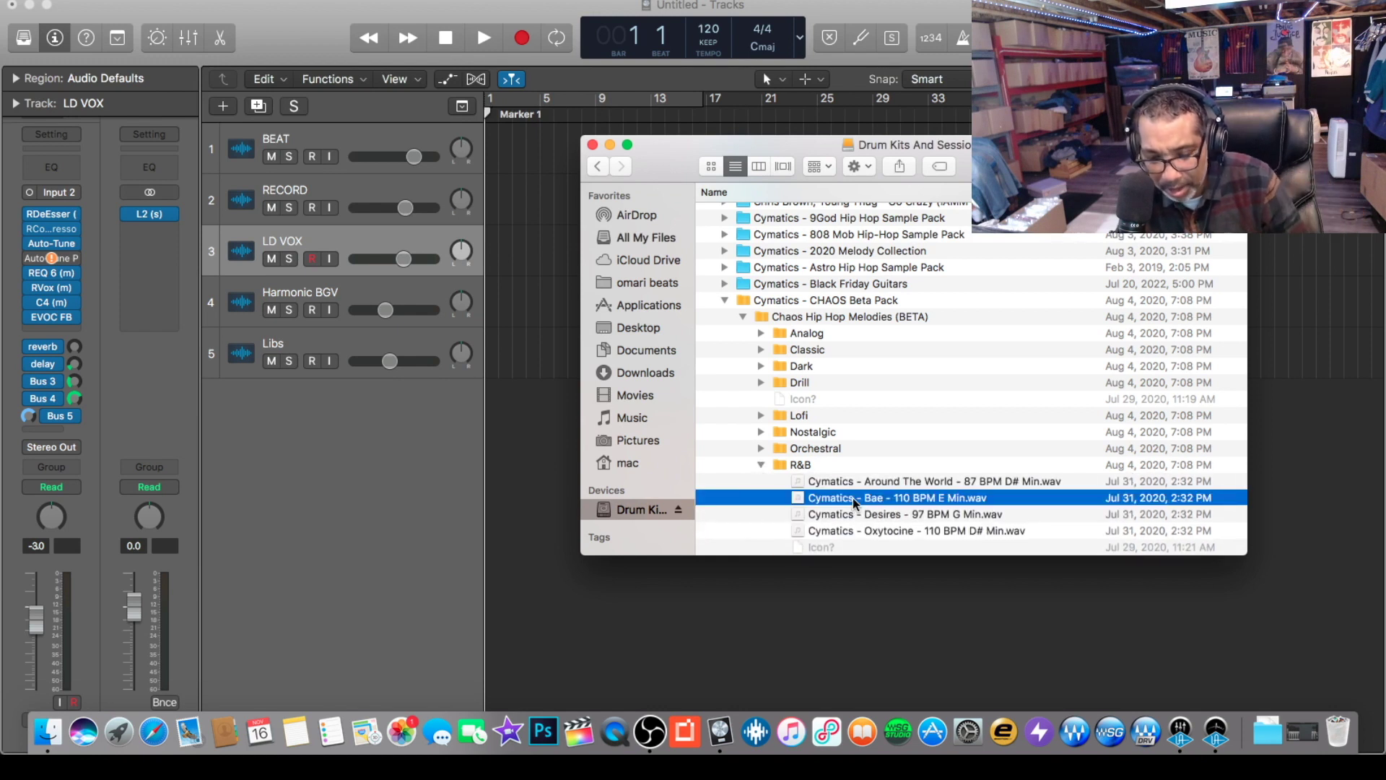
key(space)
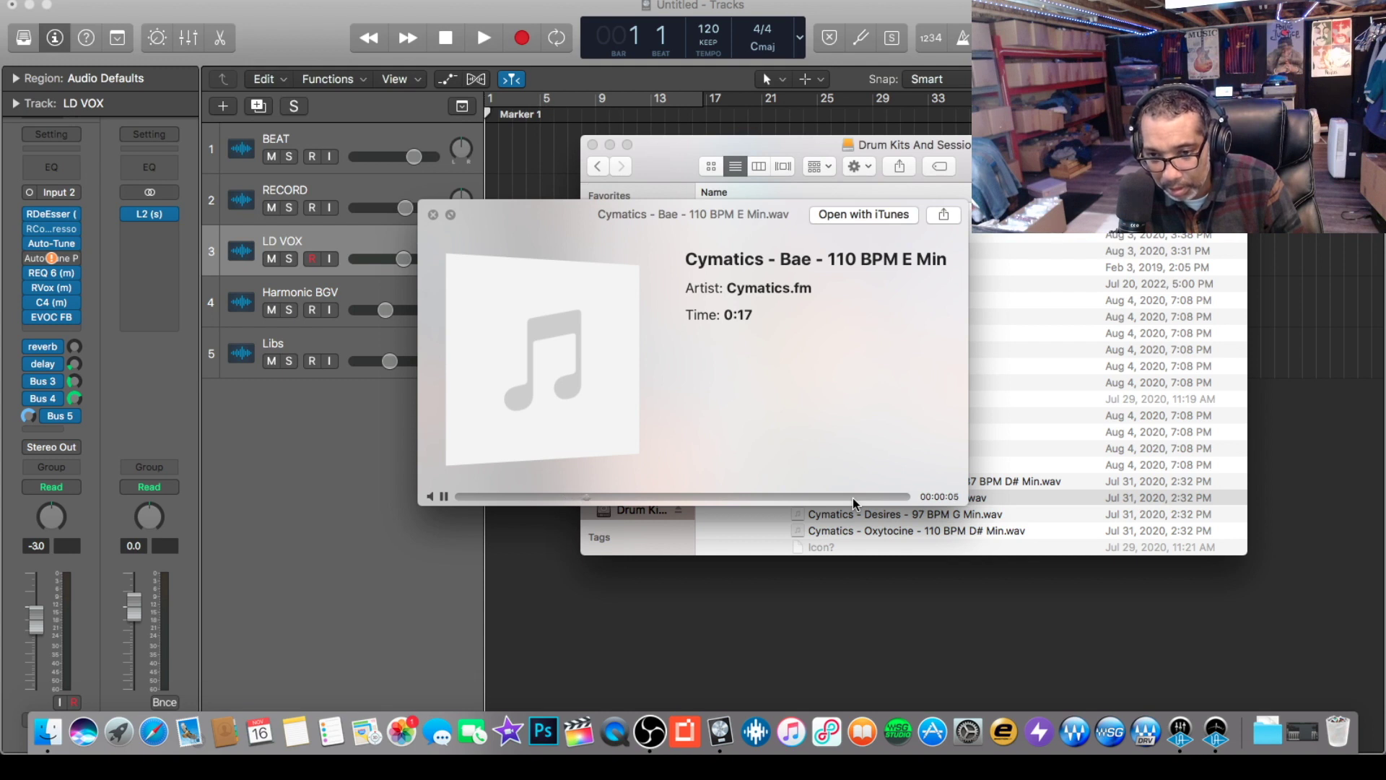
key(Down)
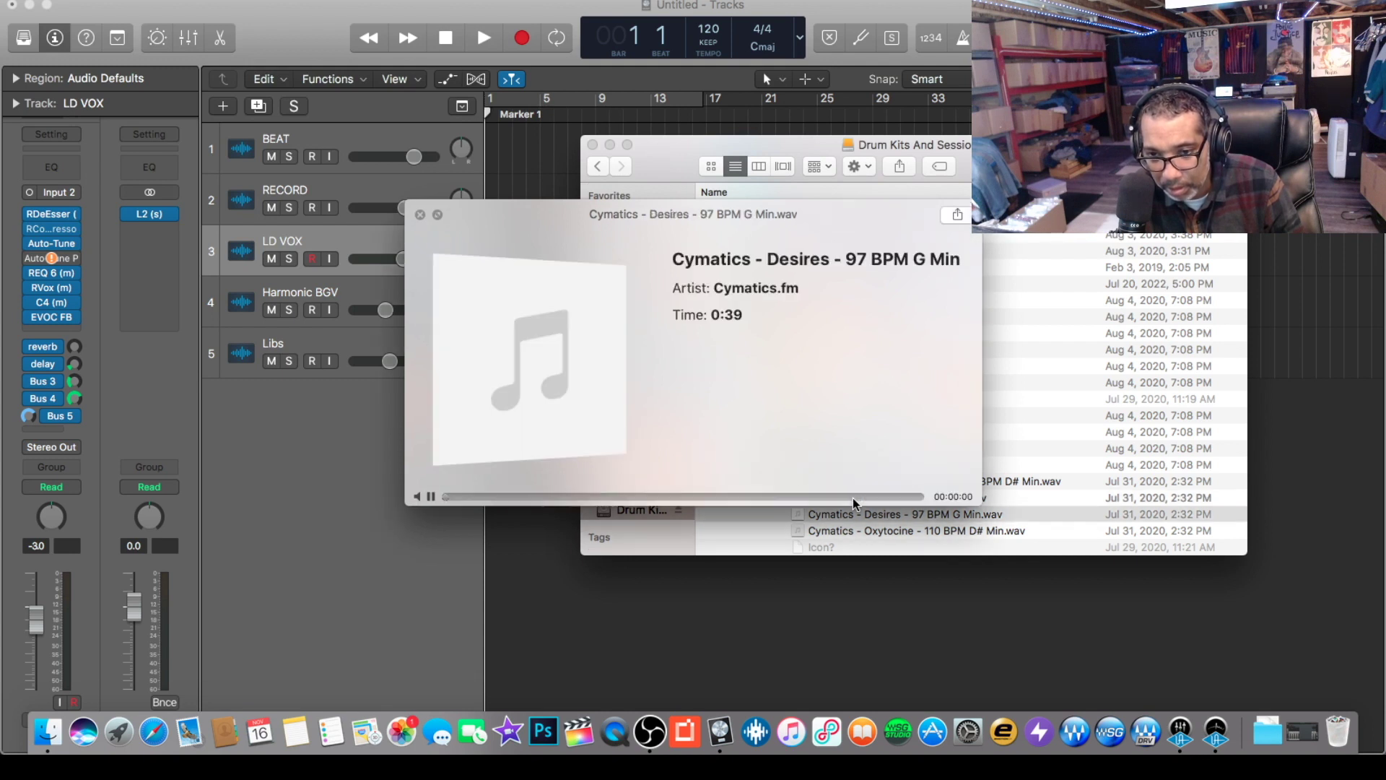
key(Down)
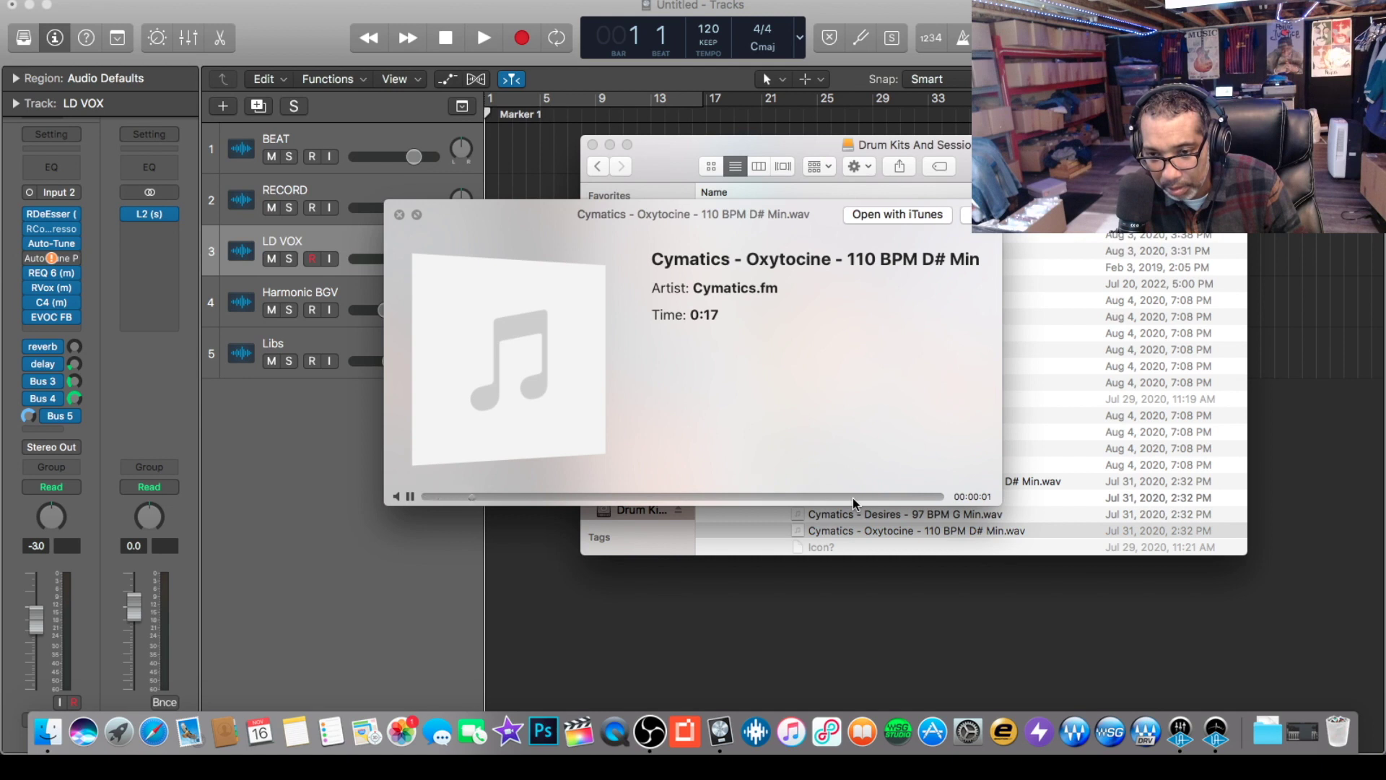
key(Up)
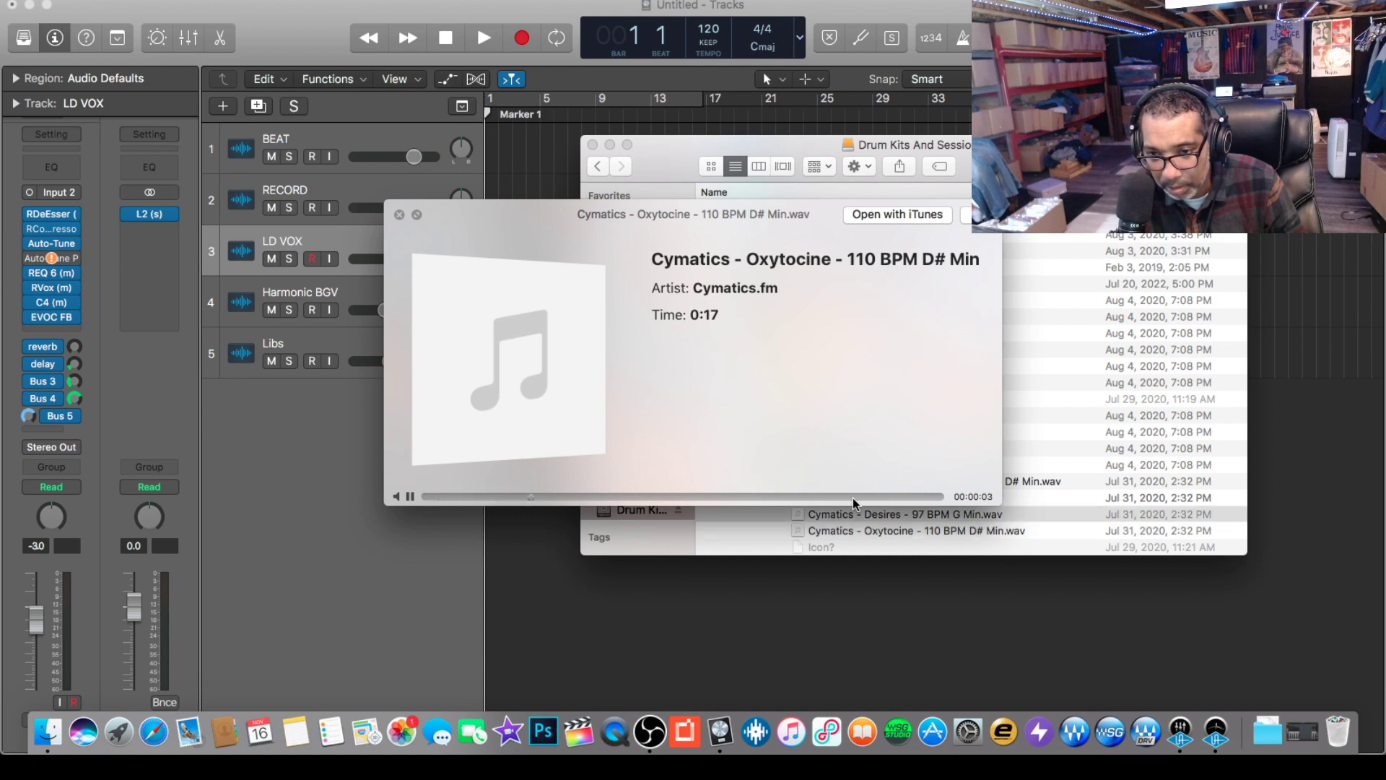
key(Up)
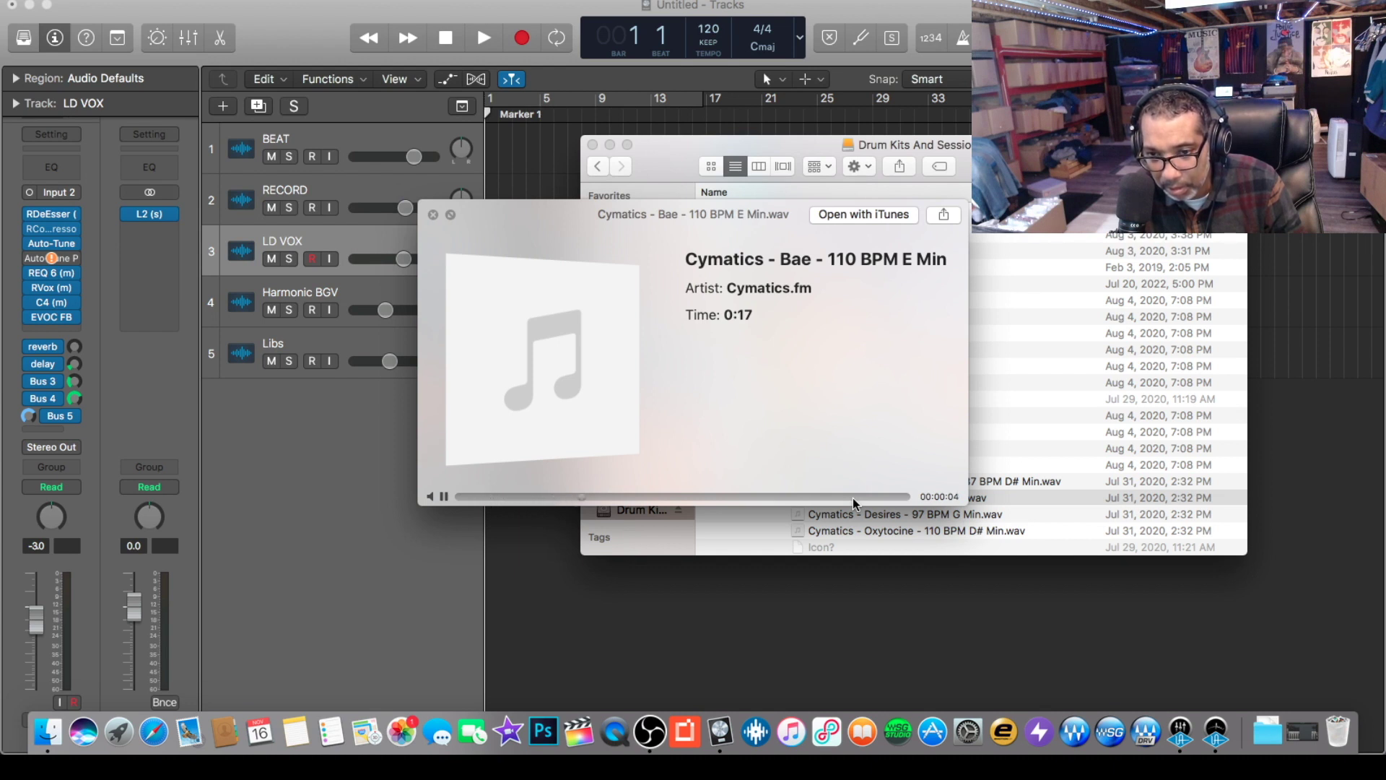
key(Up)
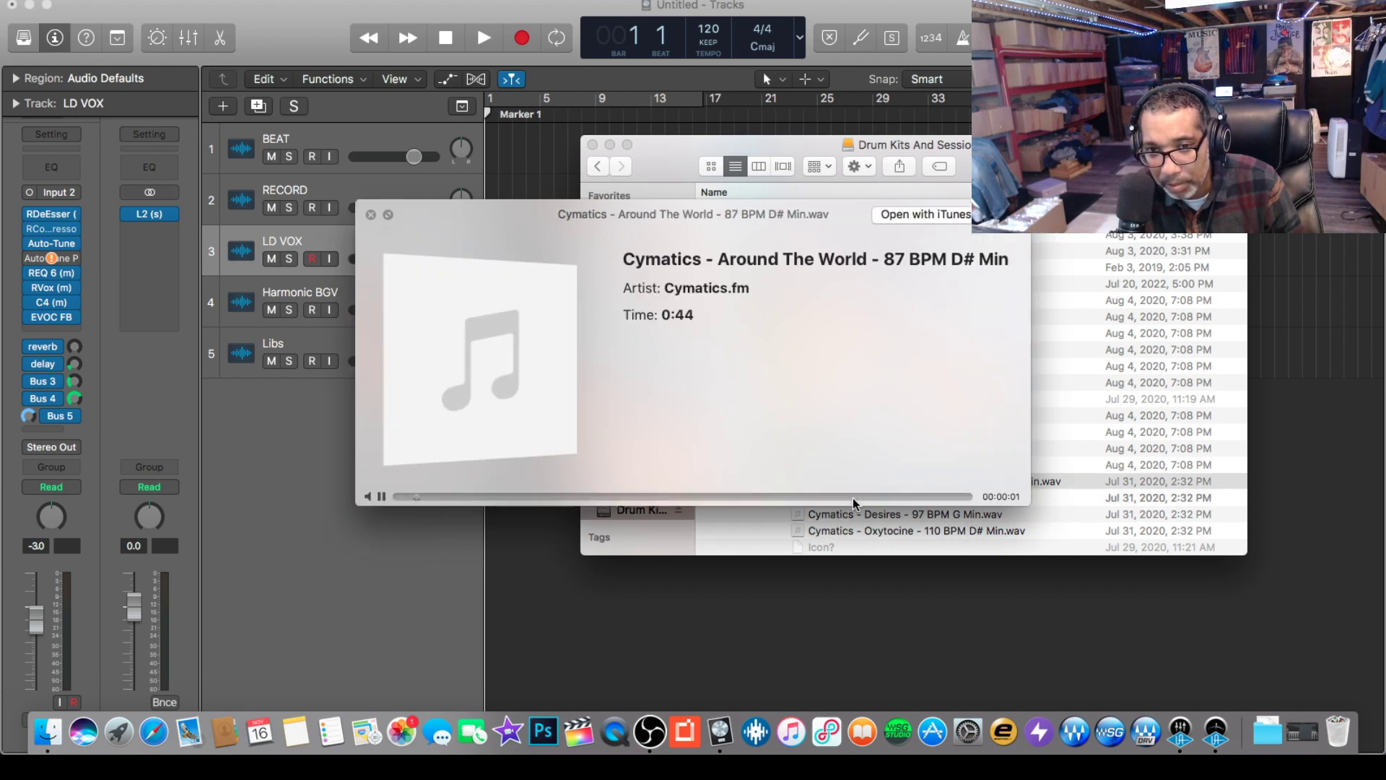
key(Down)
key(space)
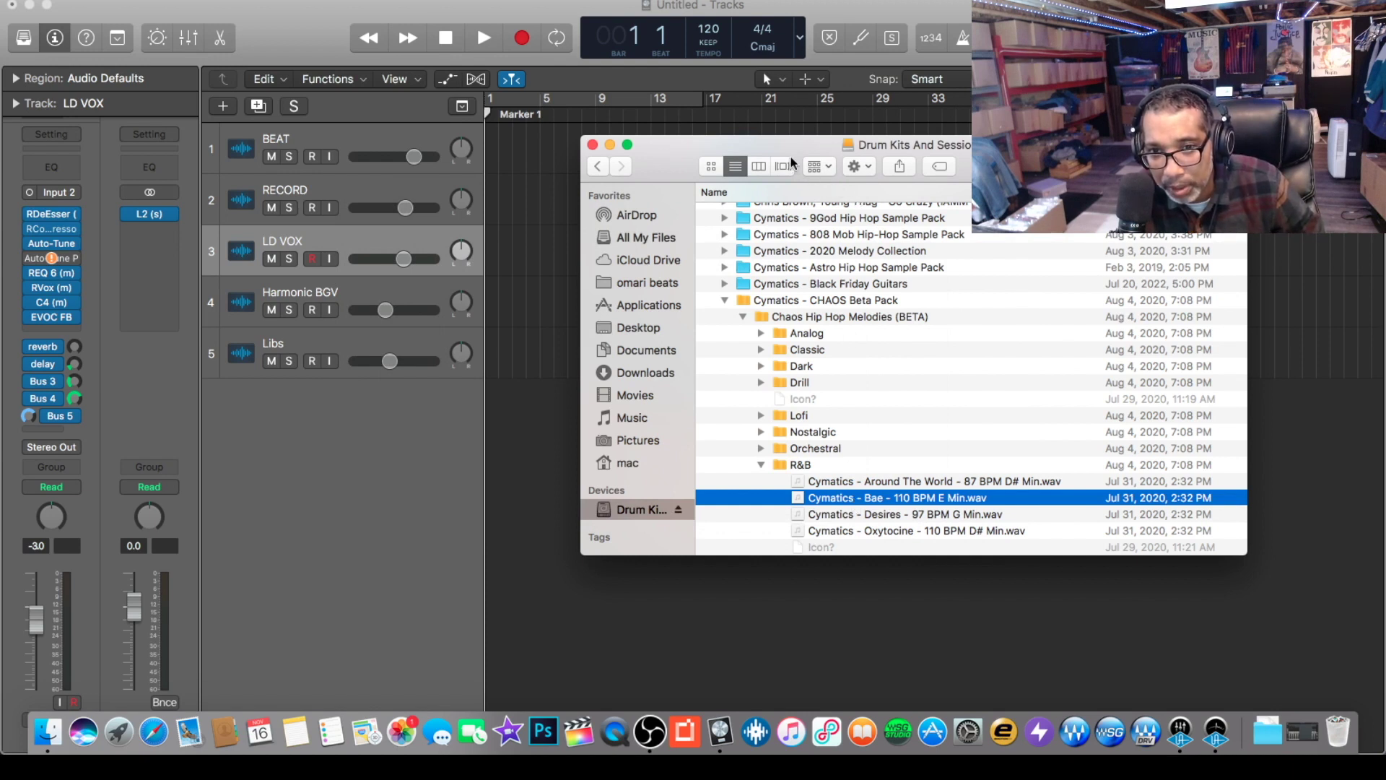
- Add "Cymatics - Bae - 110 BPM E Min.wav" to the project on a new track at bar 1 and close the Finder window
drag(792, 162, 995, 153)
drag(1102, 493, 490, 405)
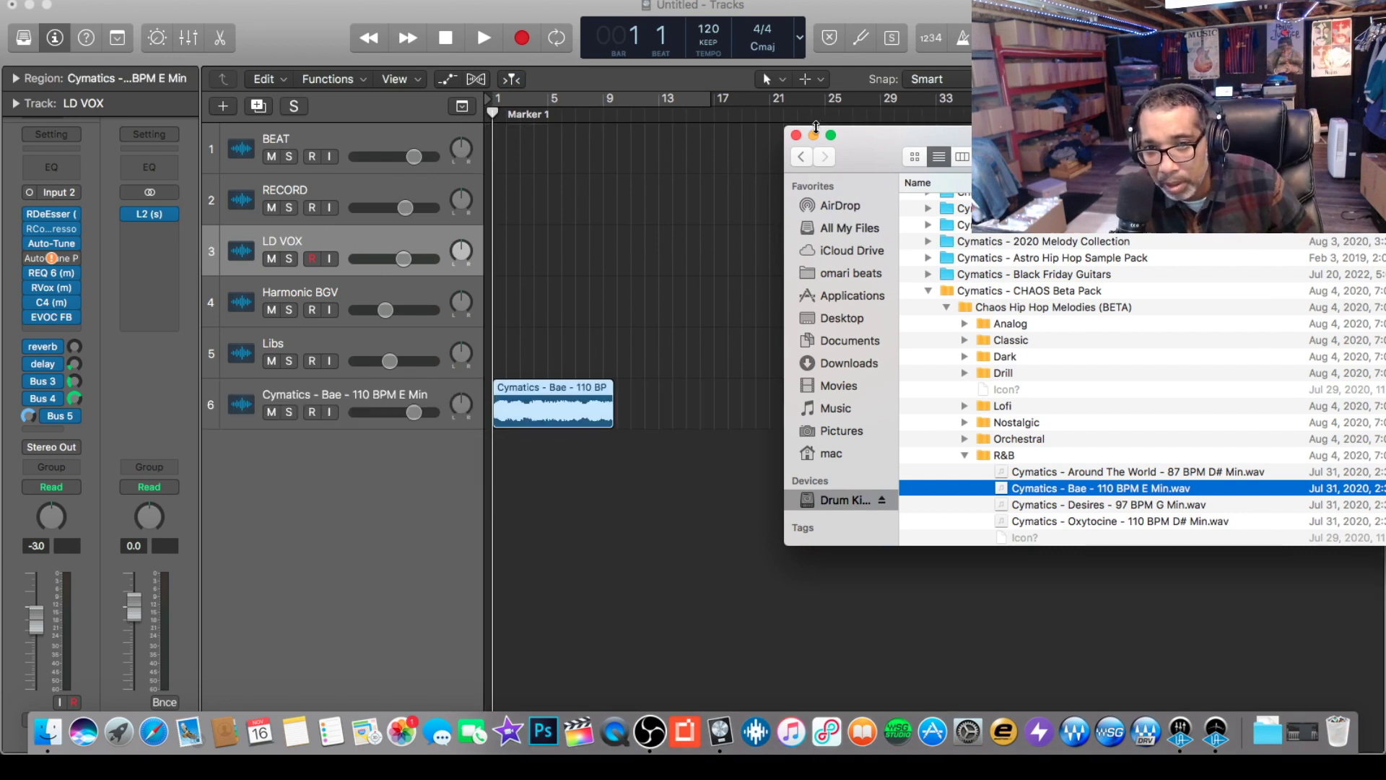
click(796, 135)
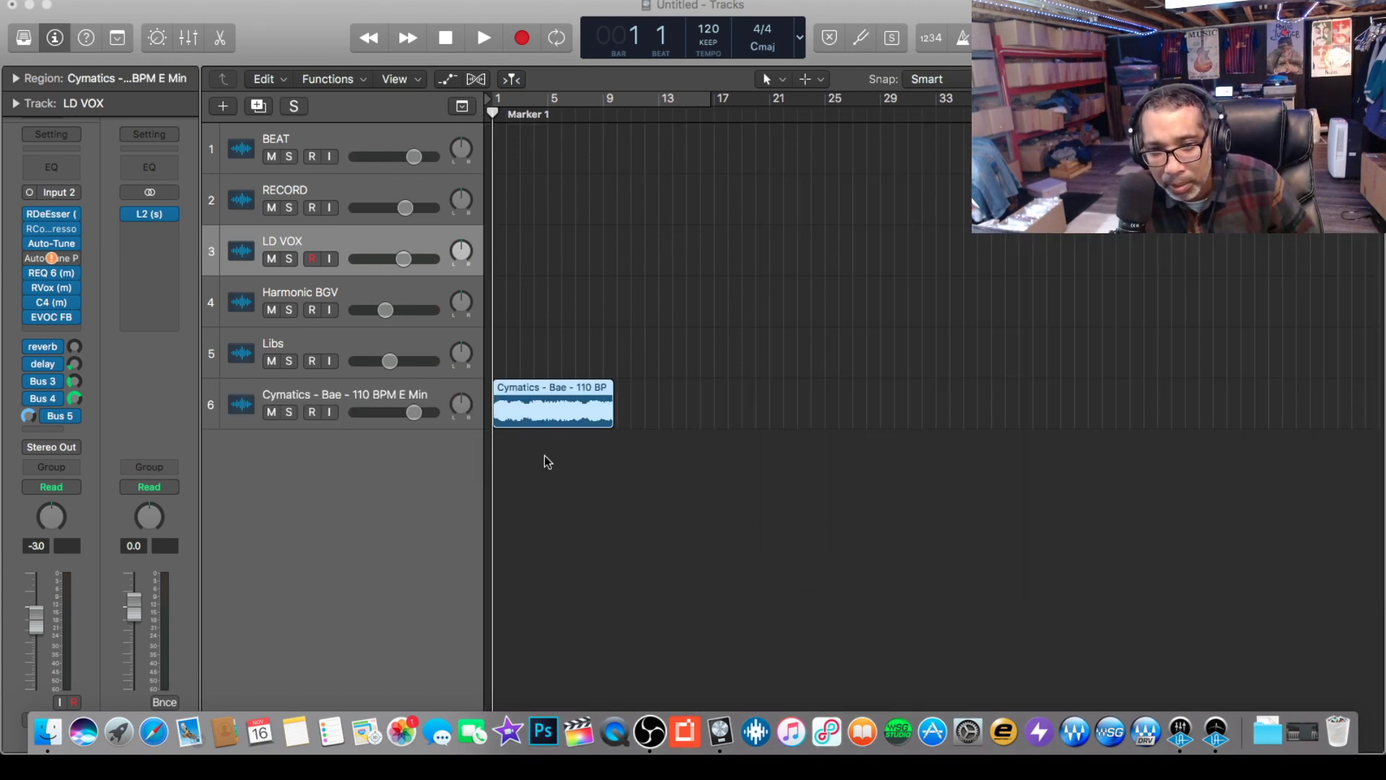
- Set the project tempo to 110 and turn on a cycle range from bar 1 to bar 9
drag(710, 33, 710, 41)
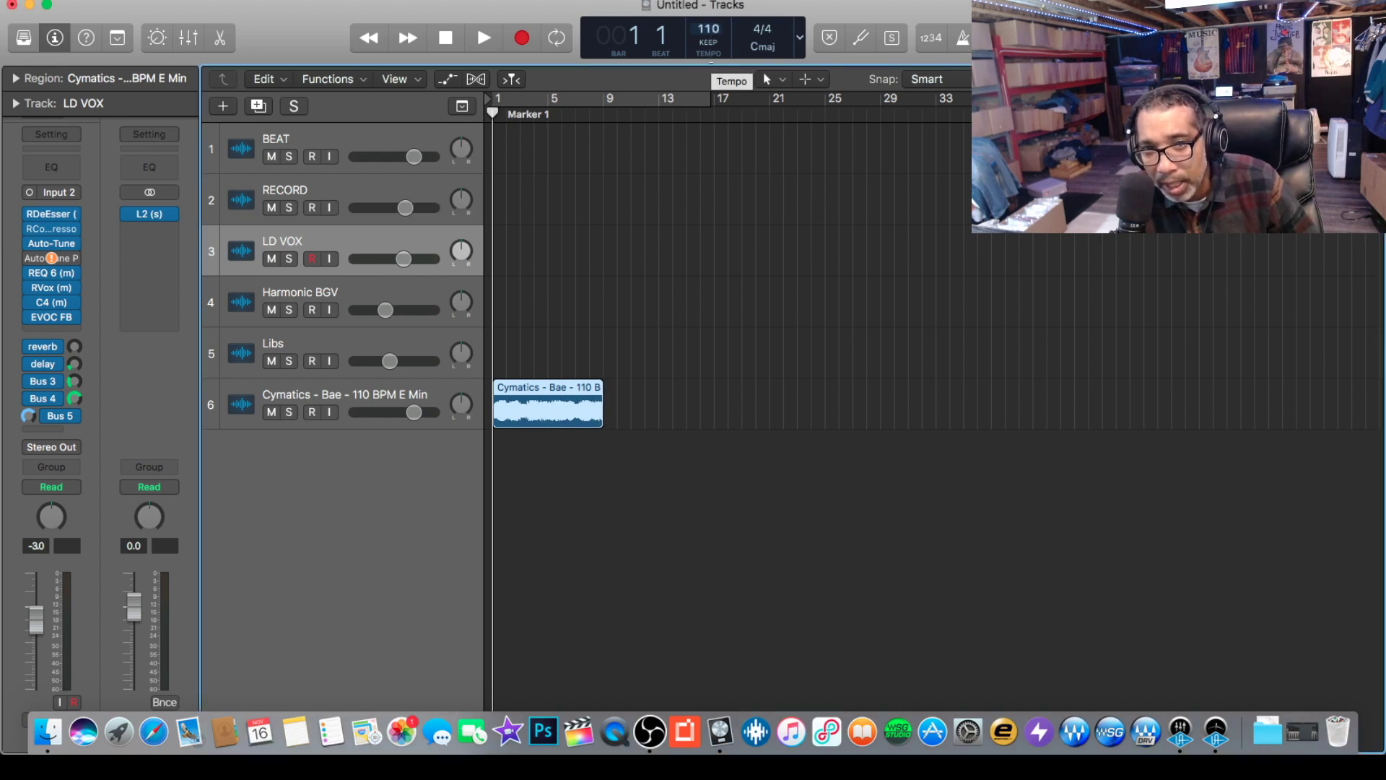
click(559, 101)
drag(705, 101, 601, 192)
- Move the Cymatics - Bae track above BEAT and copy its region twice, back to back from bars 9 and 17
drag(344, 406, 364, 141)
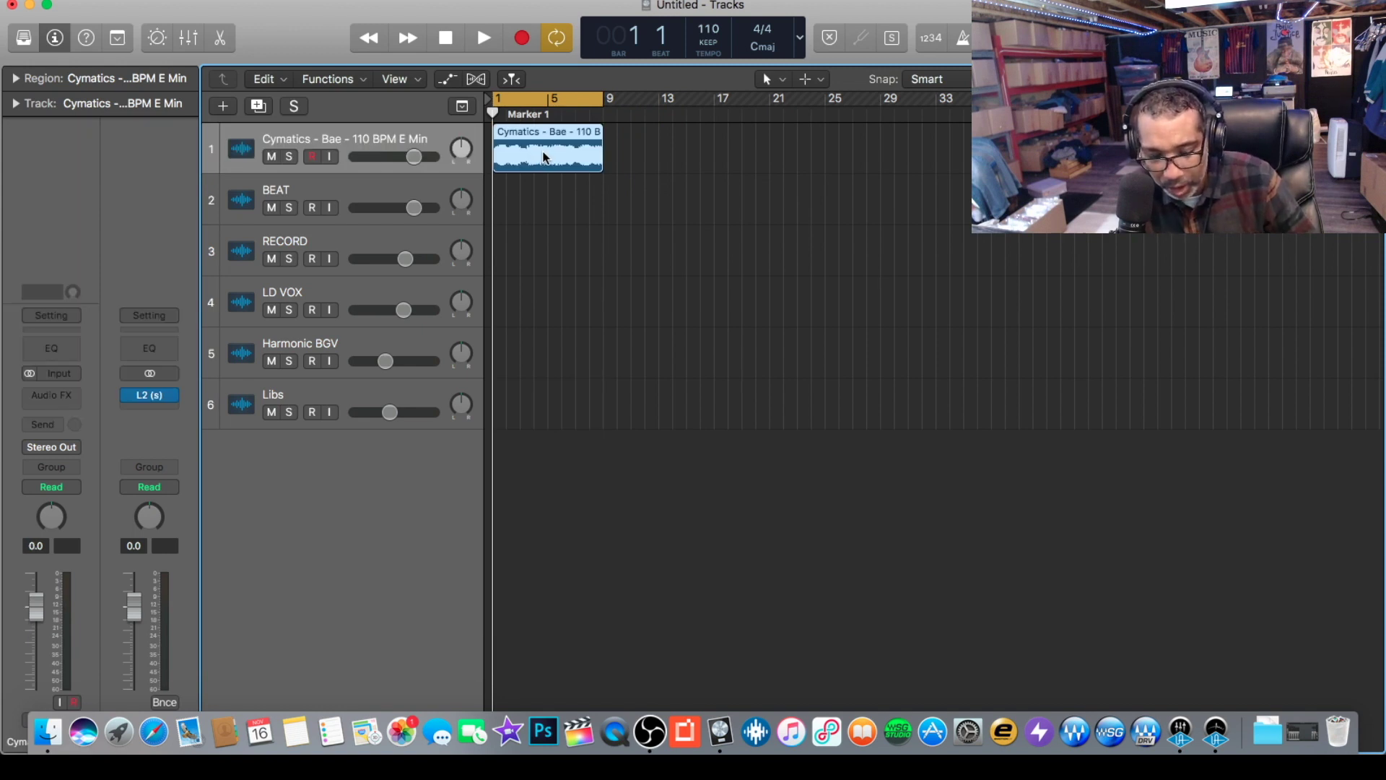
drag(543, 157, 775, 172)
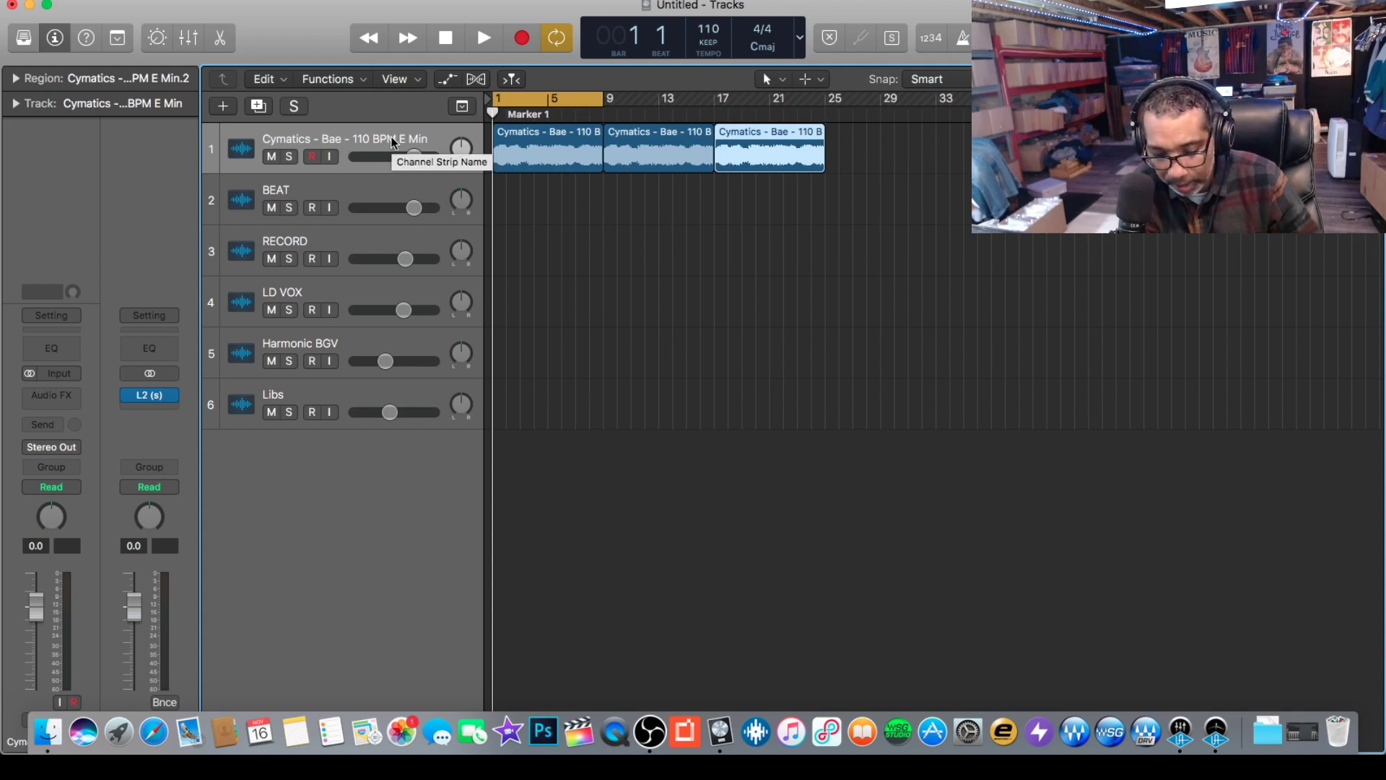
- Create an audio track below the Bae track, move the third loop region onto it at bar 17, and extend the cycle range to bar 25
key(alt+super+a)
drag(765, 146, 761, 200)
drag(599, 98, 822, 248)
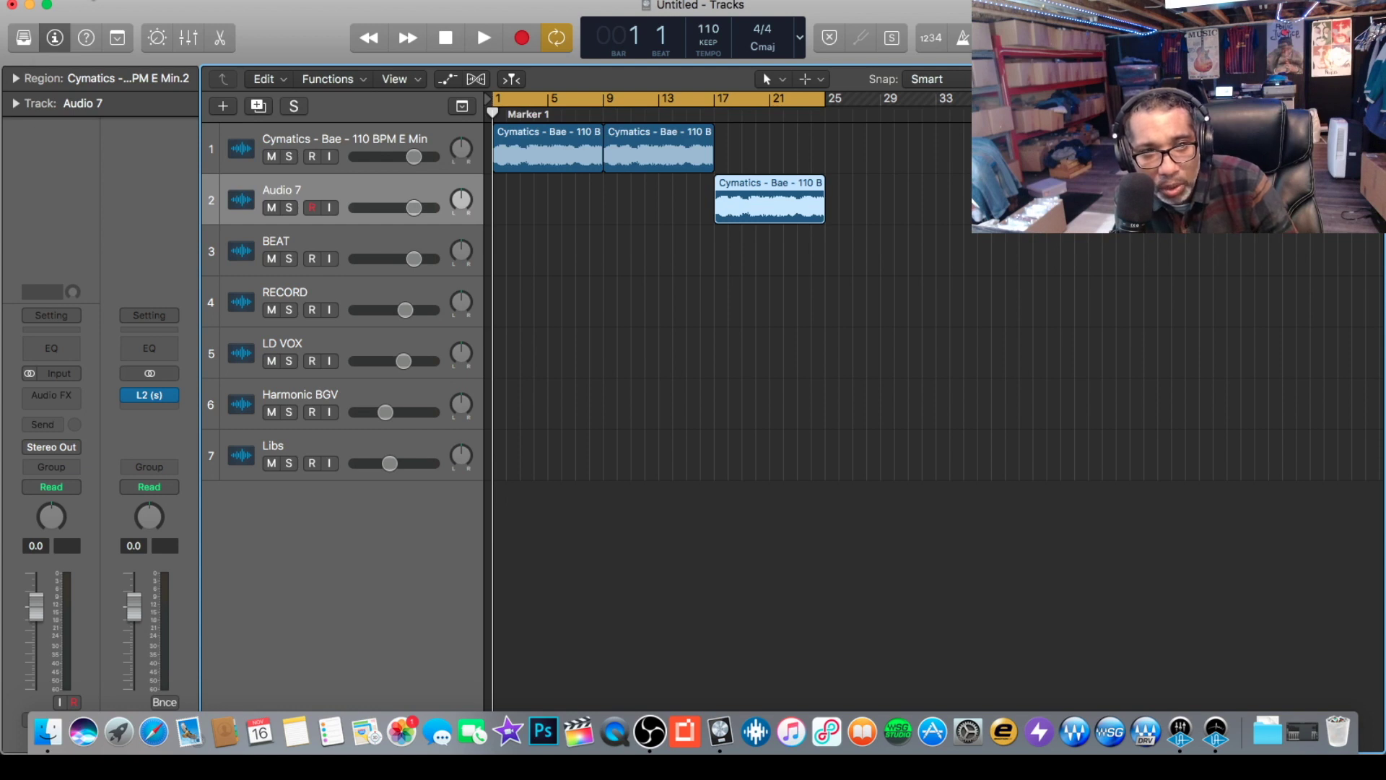
- Review the audio device preferences, including the output and input devices and the I/O buffer size, and close them
click(69, 0)
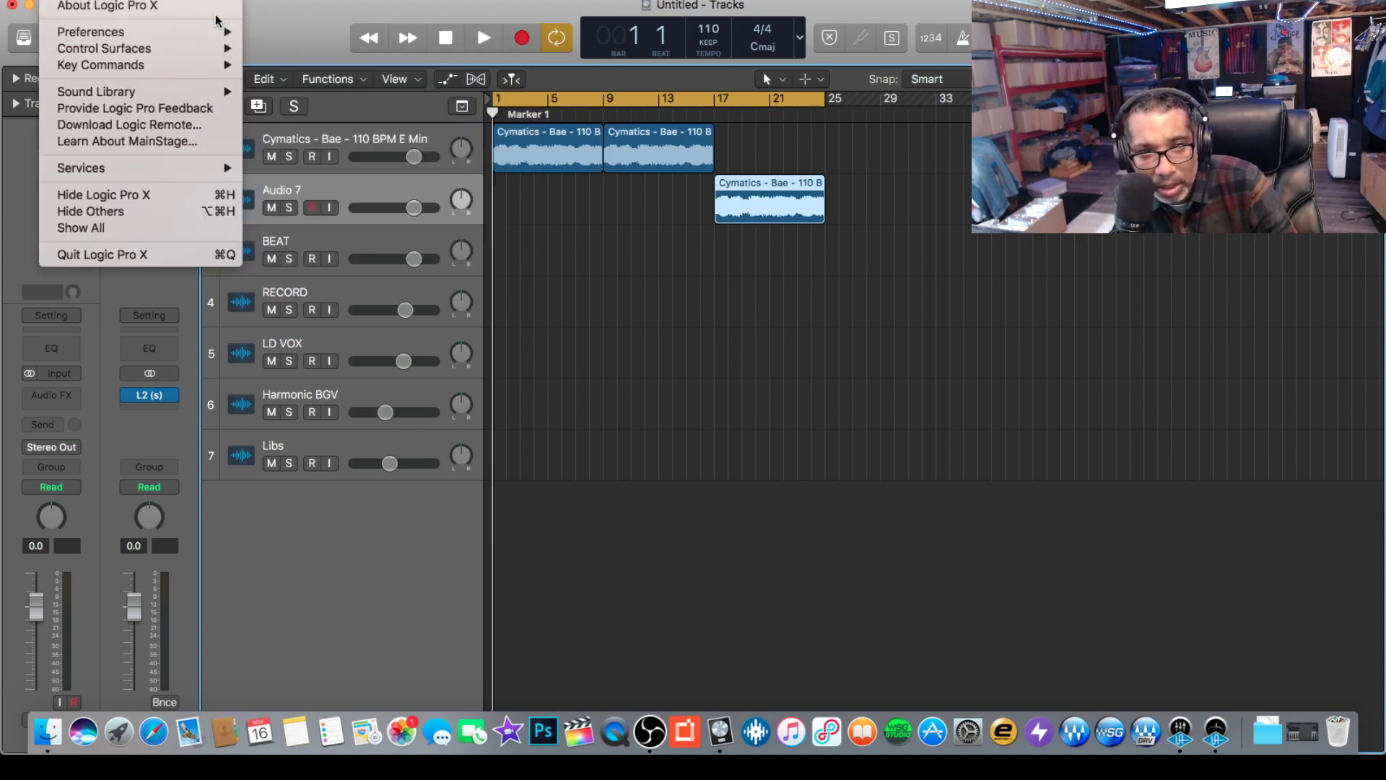
mouse_move(235, 31)
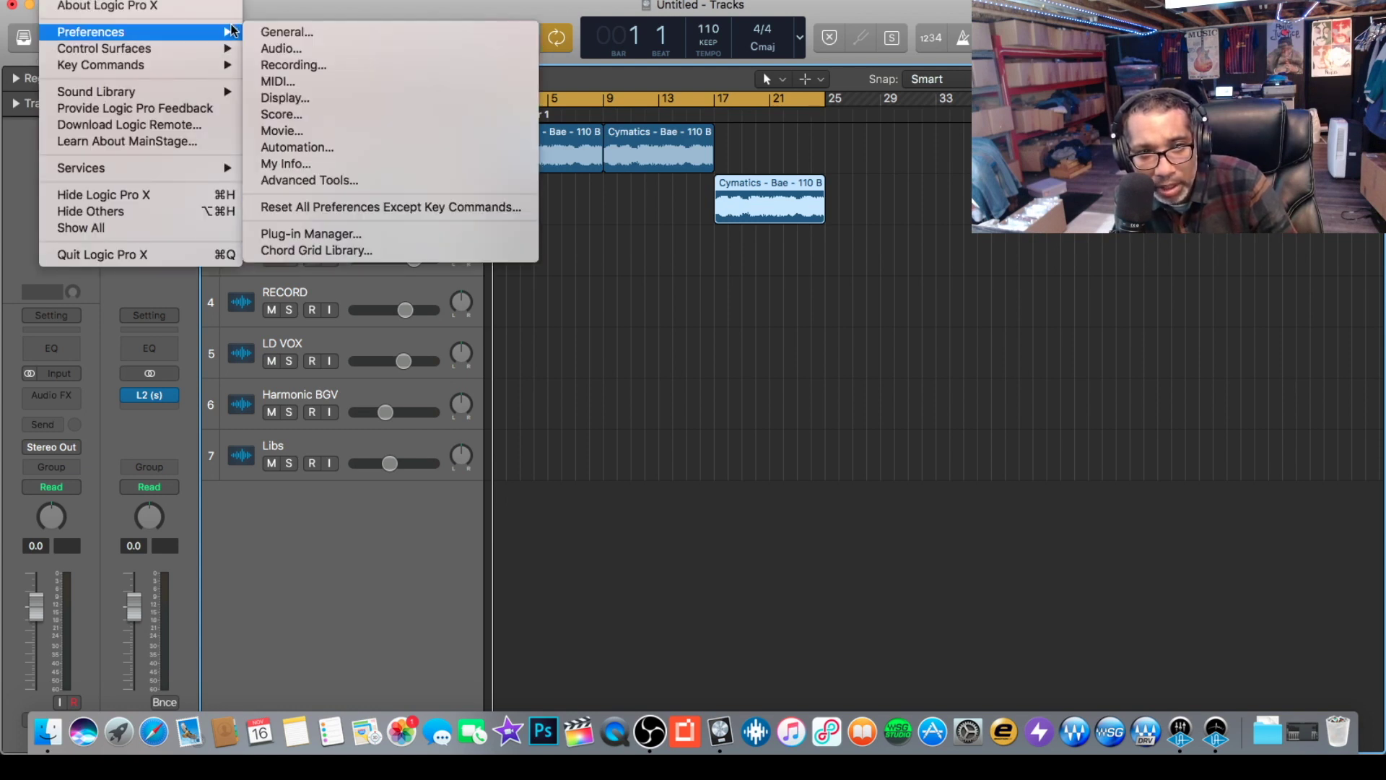
click(271, 49)
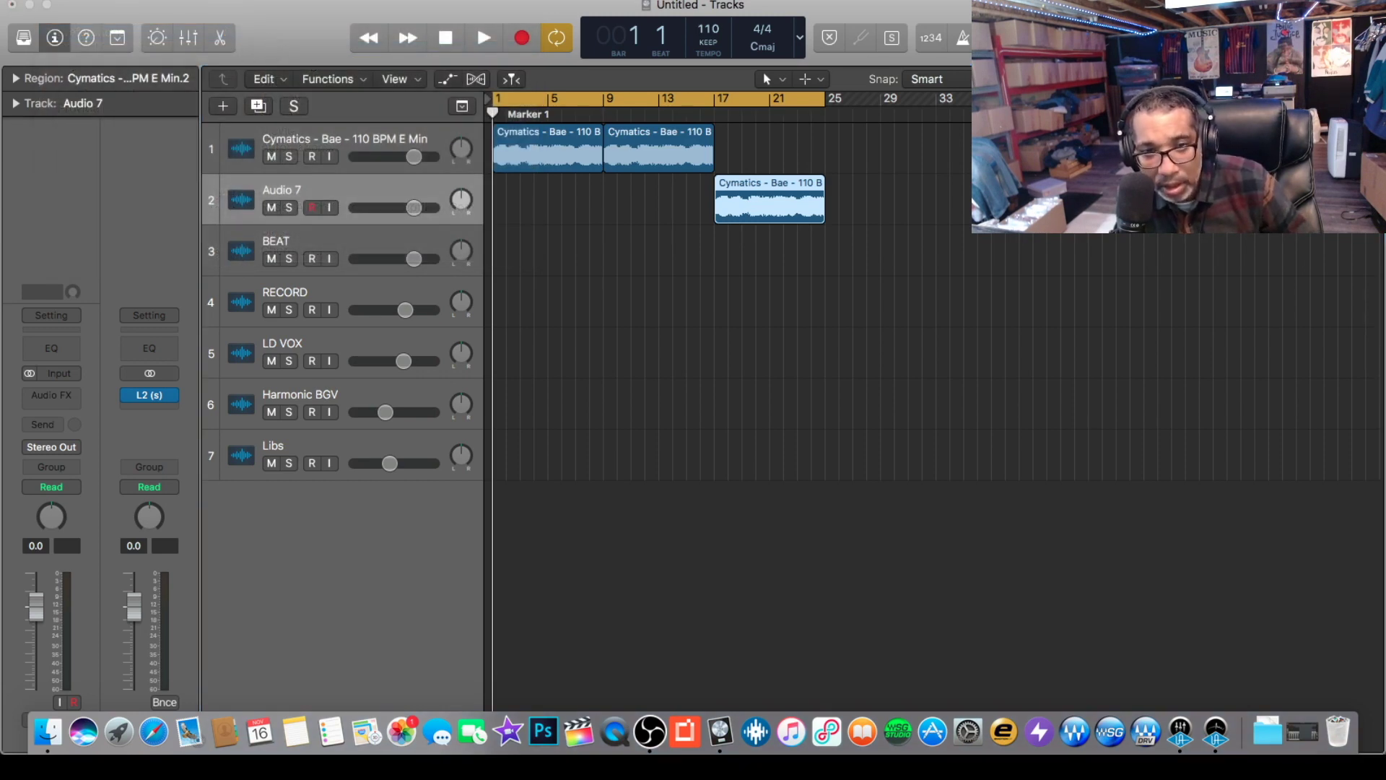
drag(275, 55, 977, 120)
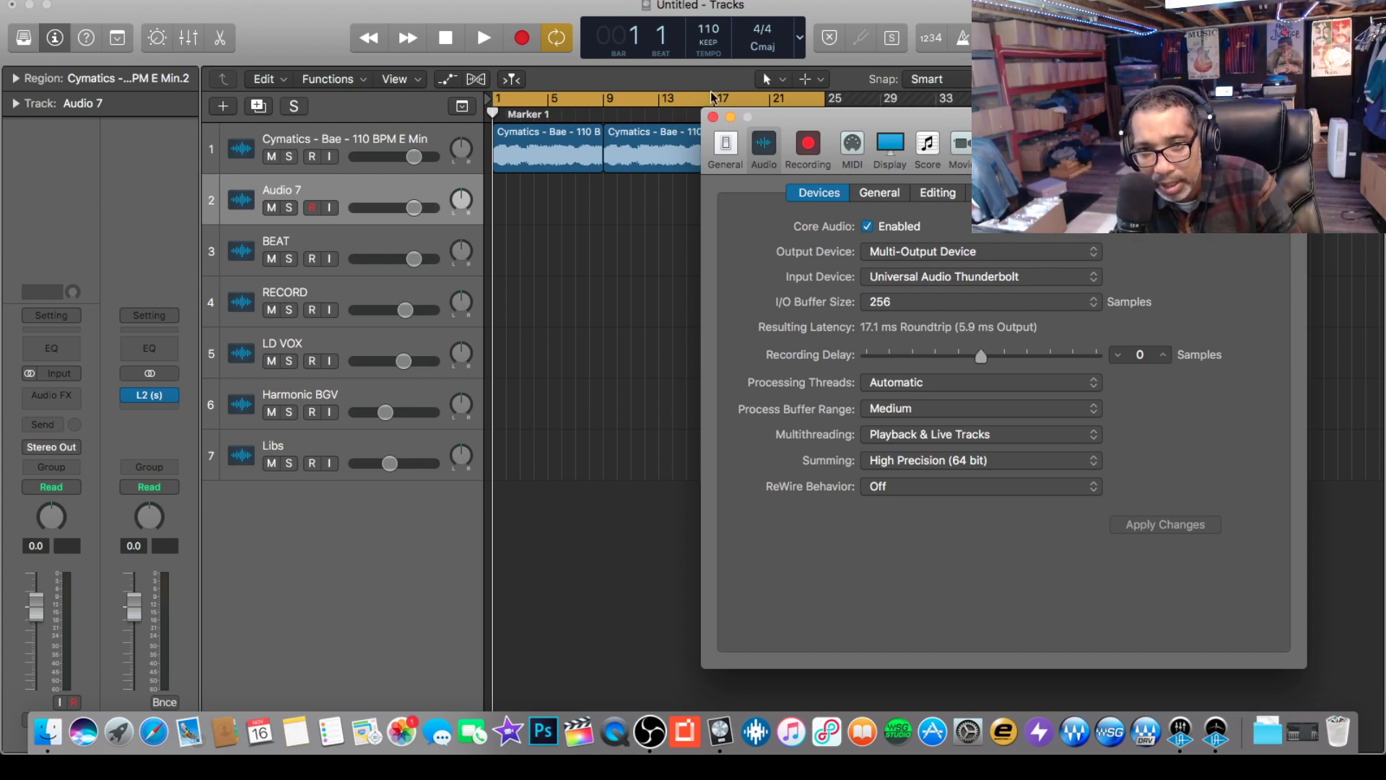
click(712, 117)
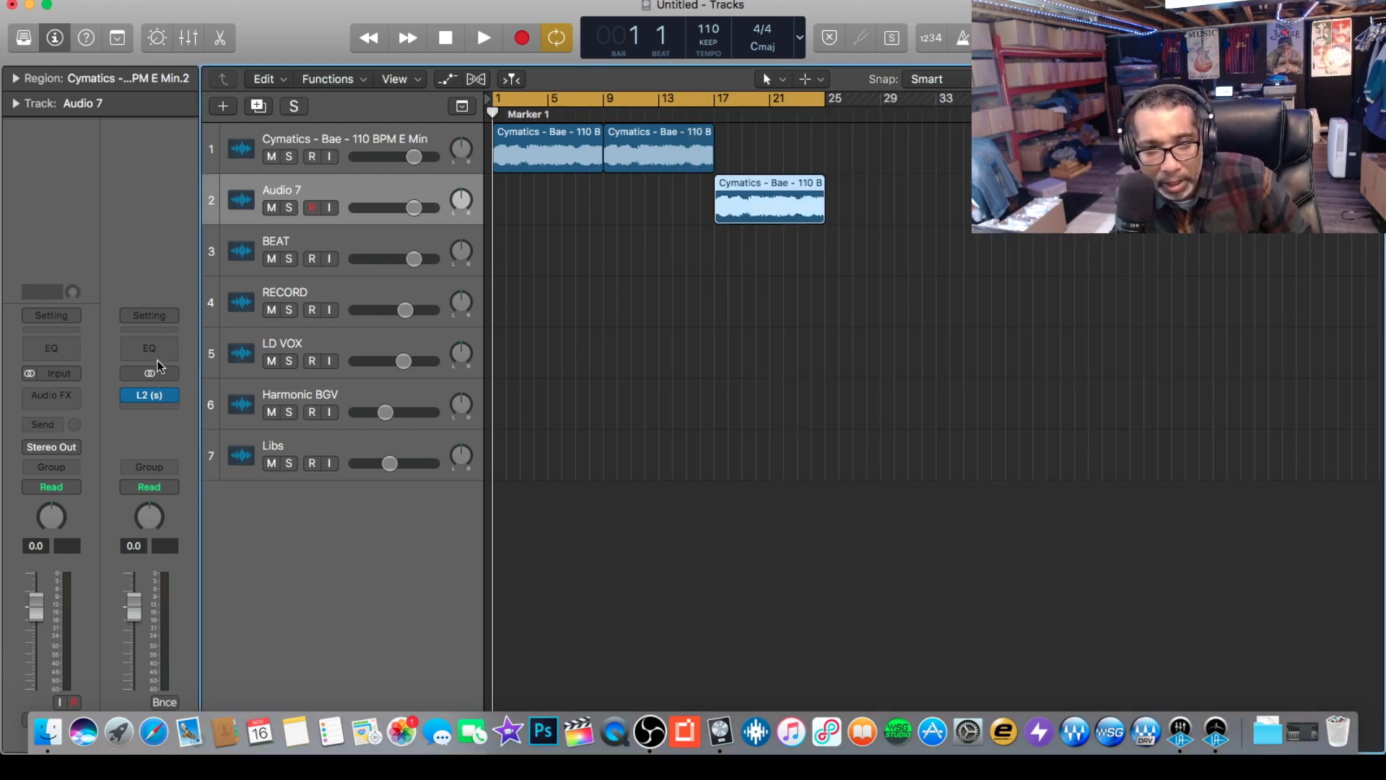
- Add a Channel EQ to the Audio 7 track with its high-cut filter enabled at 1020 Hz, and close the plug-in window
click(51, 350)
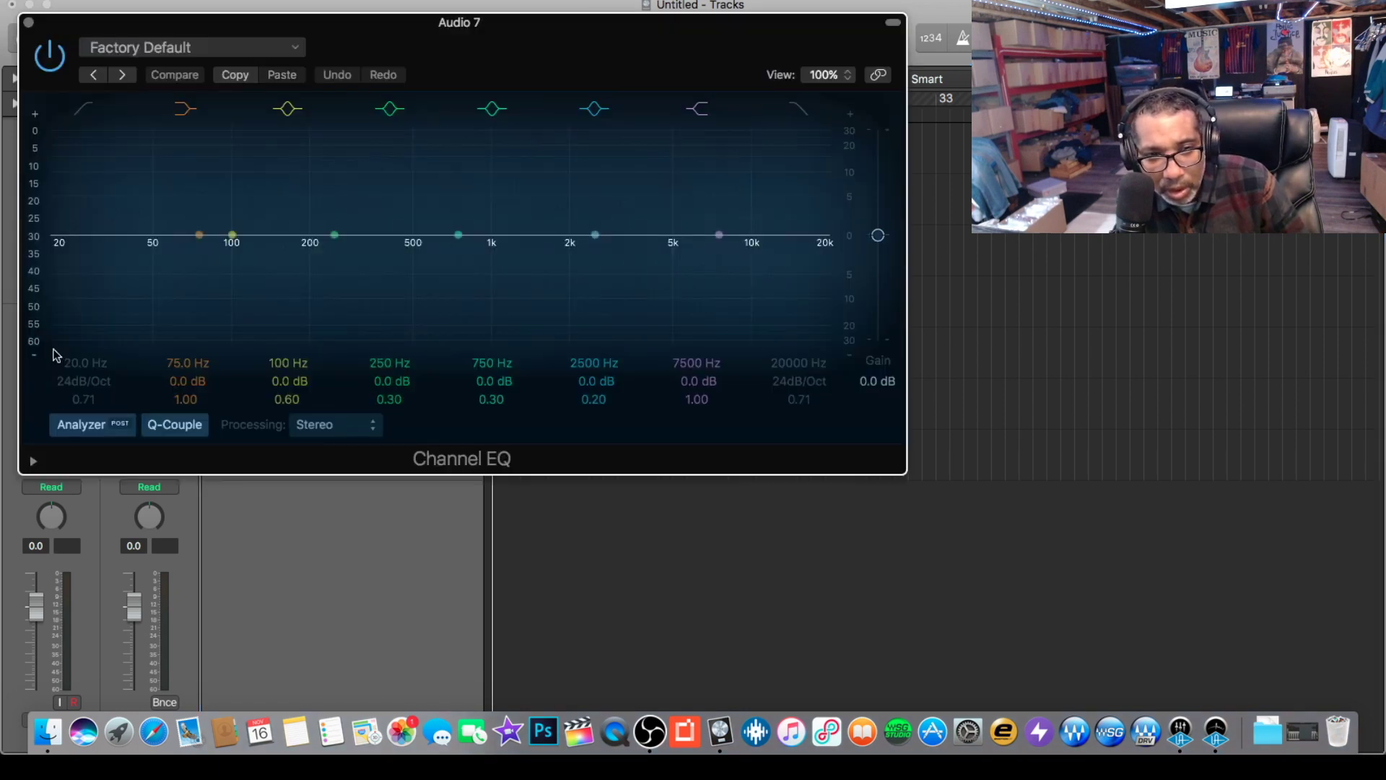
click(798, 110)
drag(823, 265, 541, 289)
drag(503, 276, 468, 268)
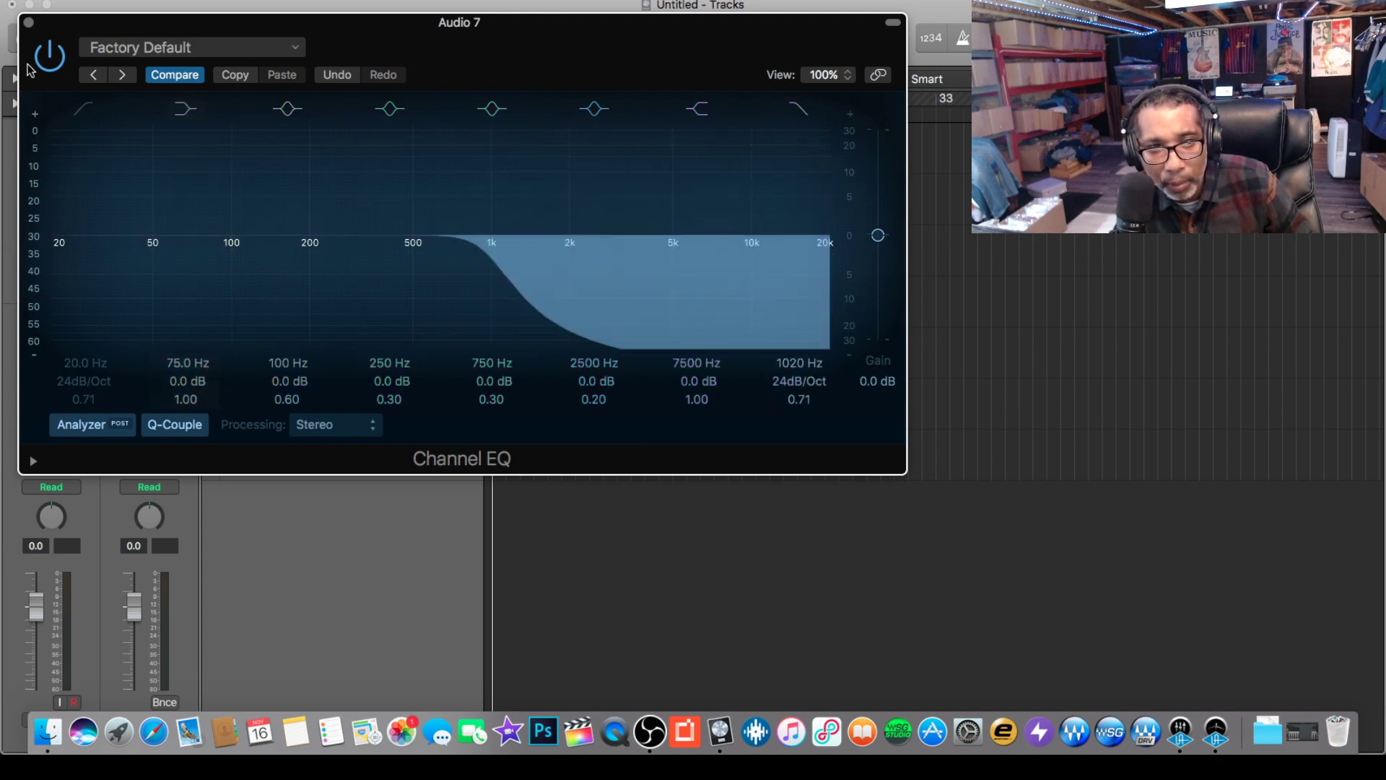
click(29, 23)
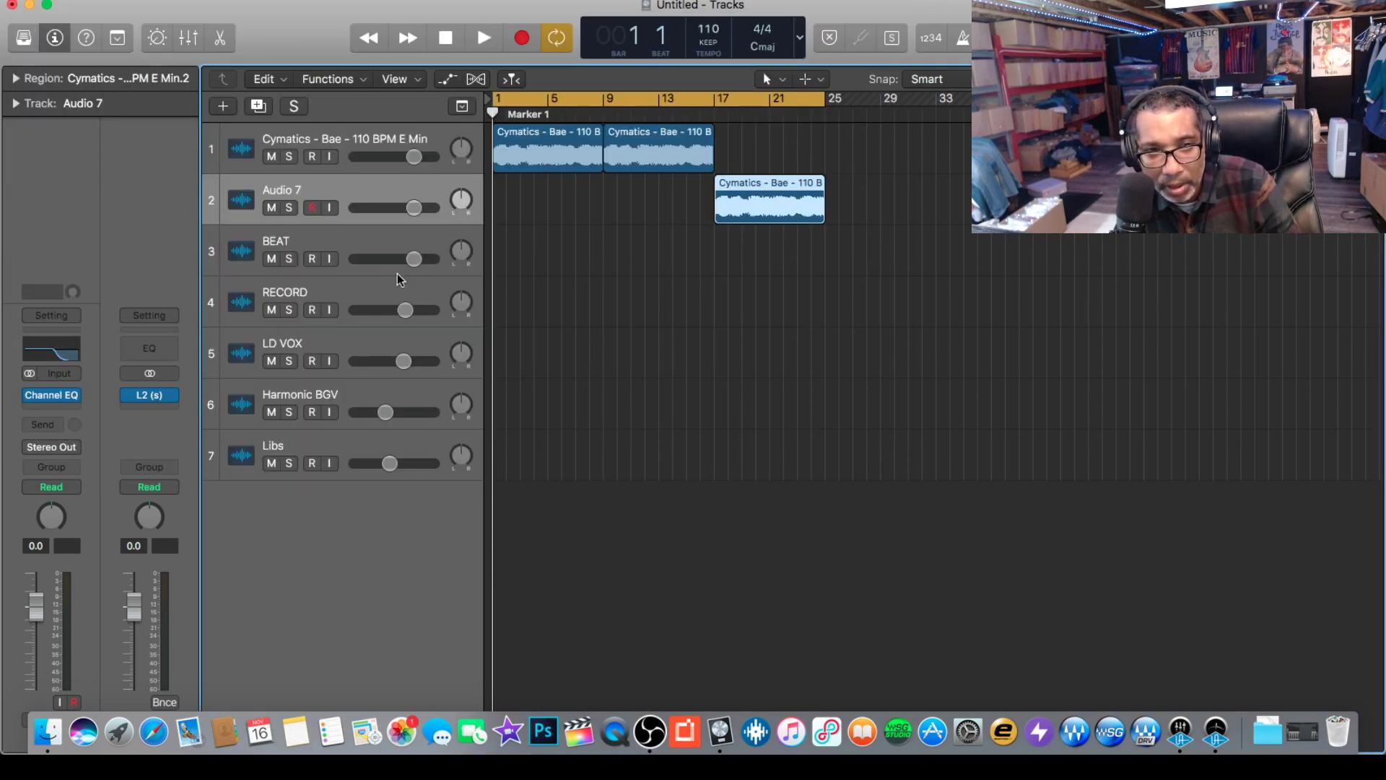
- Play the arrangement, lower the volume of the Cymatics - Bae track slightly, and stop playback
key(space)
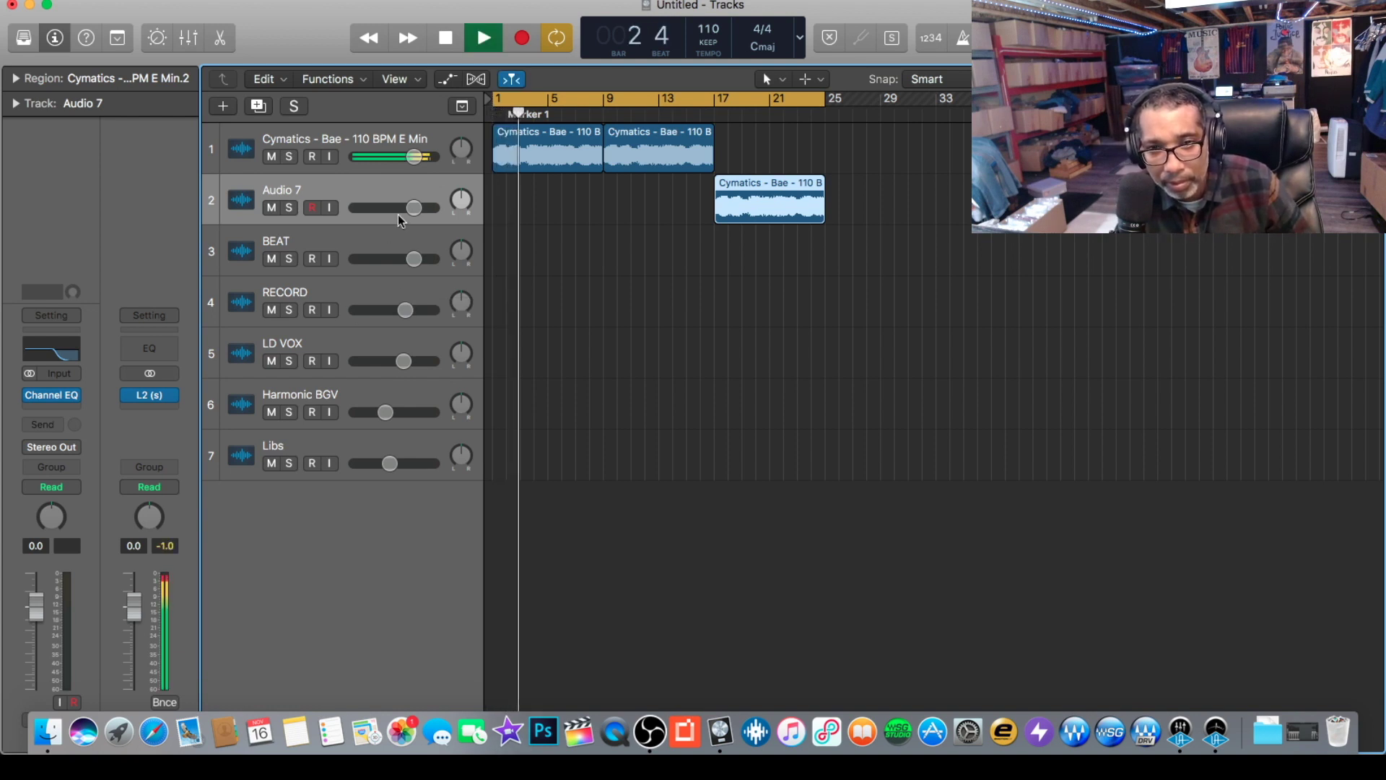
drag(412, 168, 405, 159)
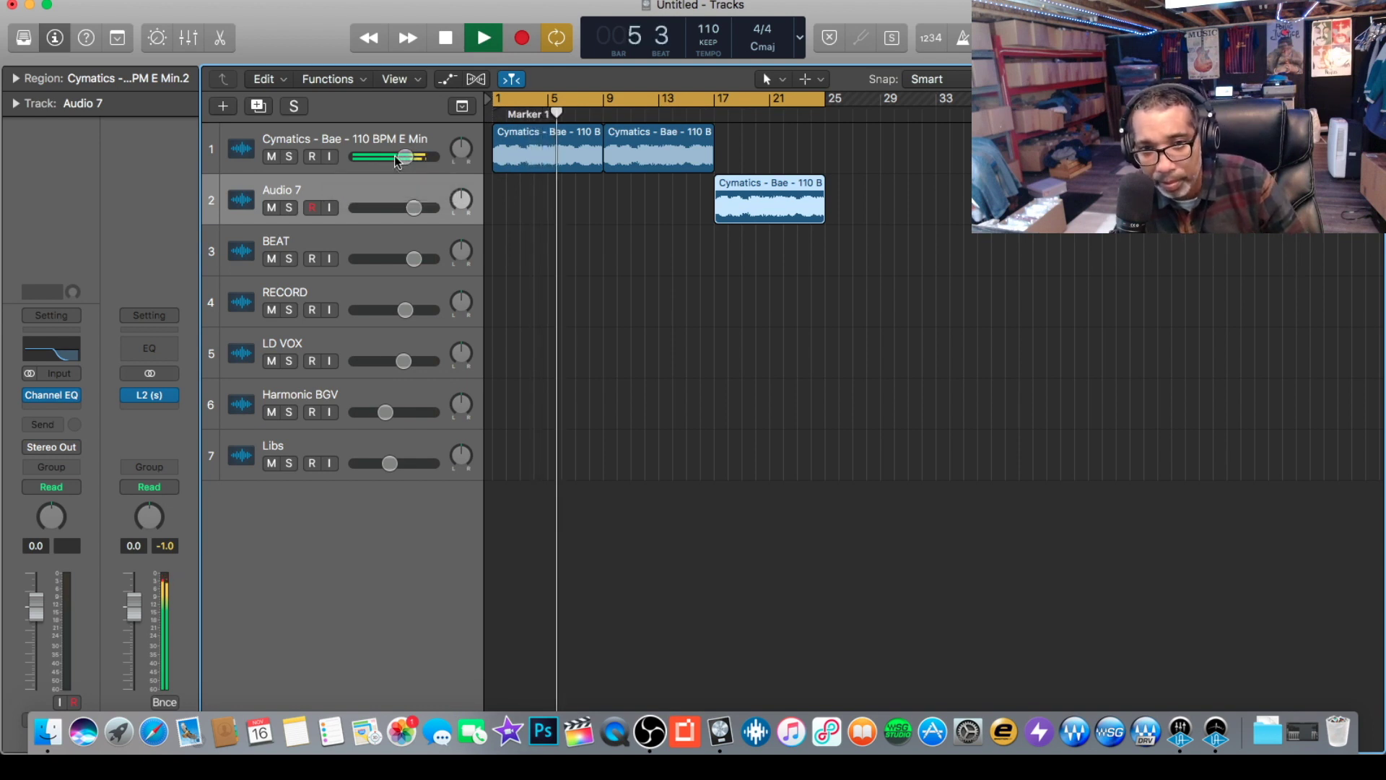
key(space)
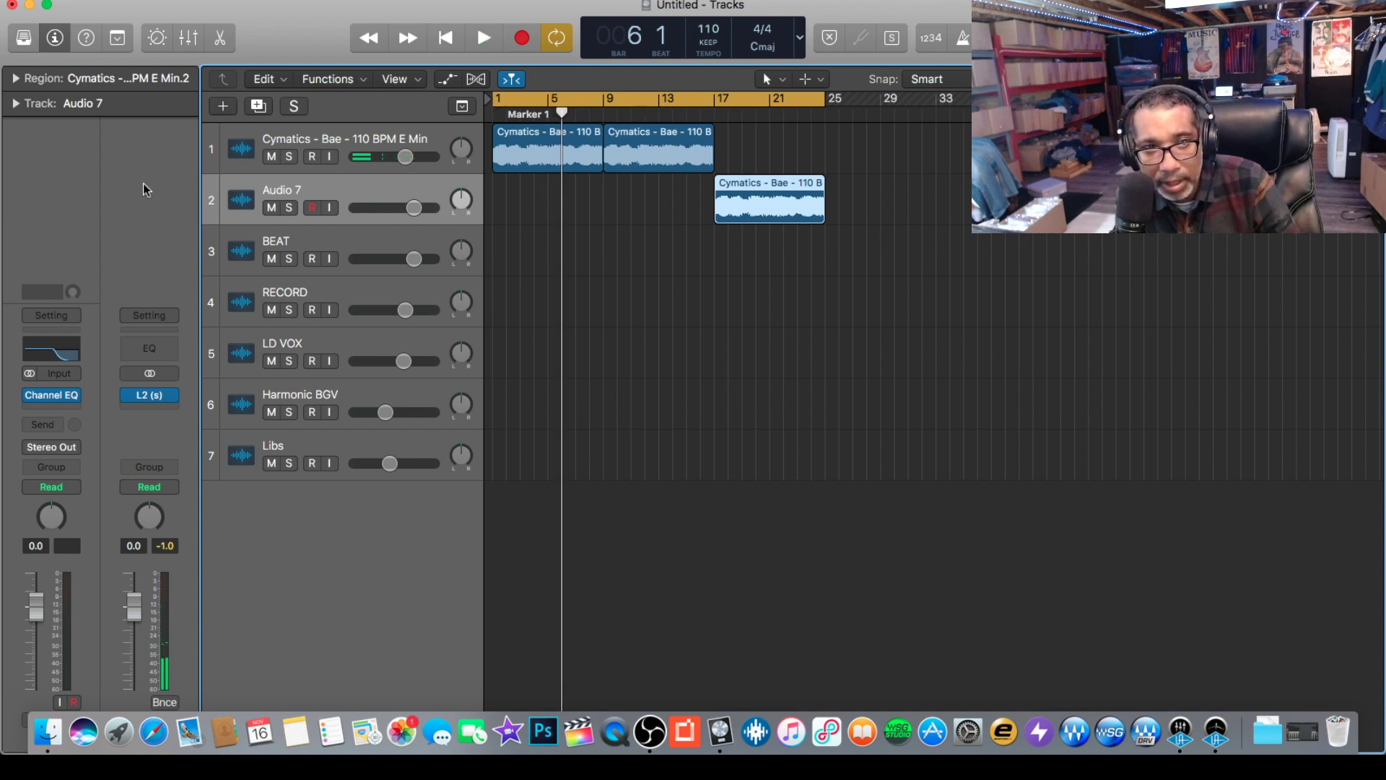
- Import from another Logic project, choosing Project 400 in the logic projects folder to list its tracks
click(141, 0)
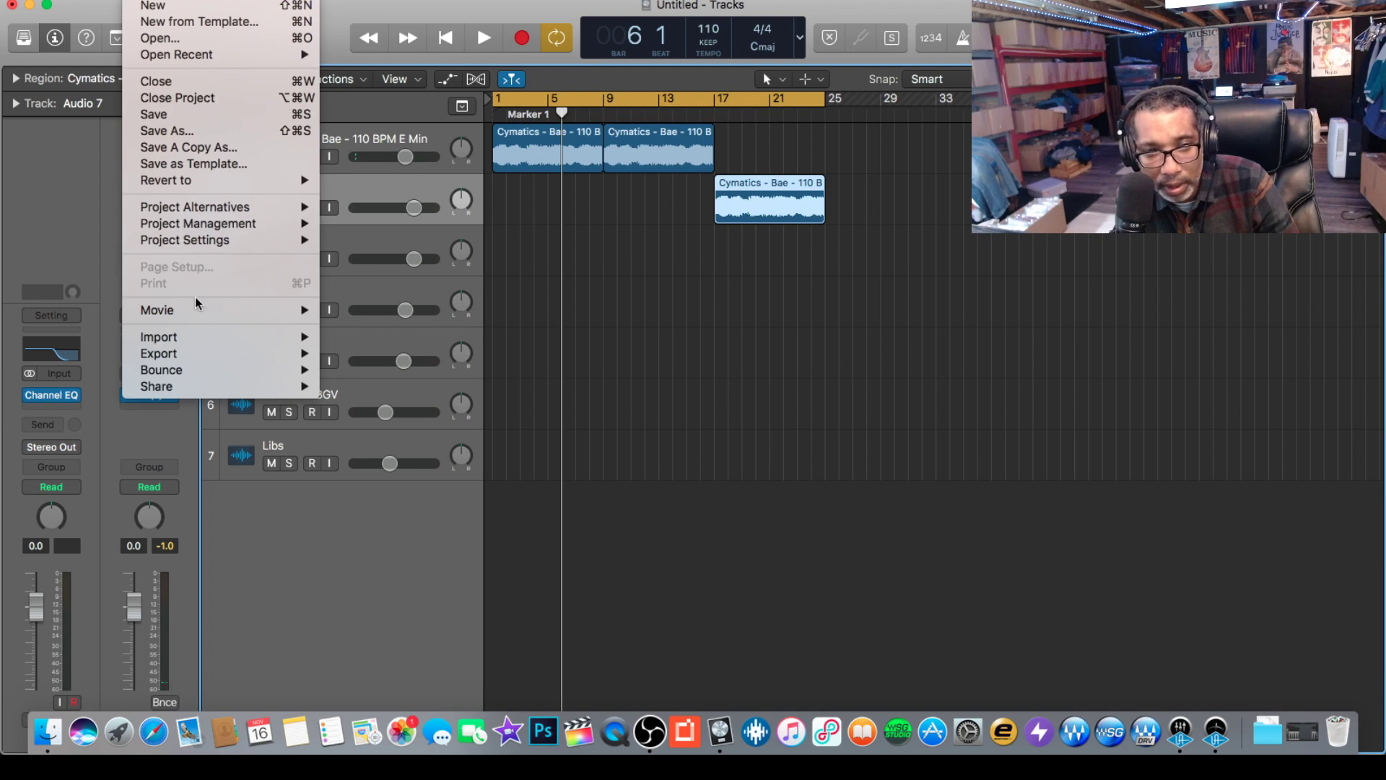
mouse_move(224, 336)
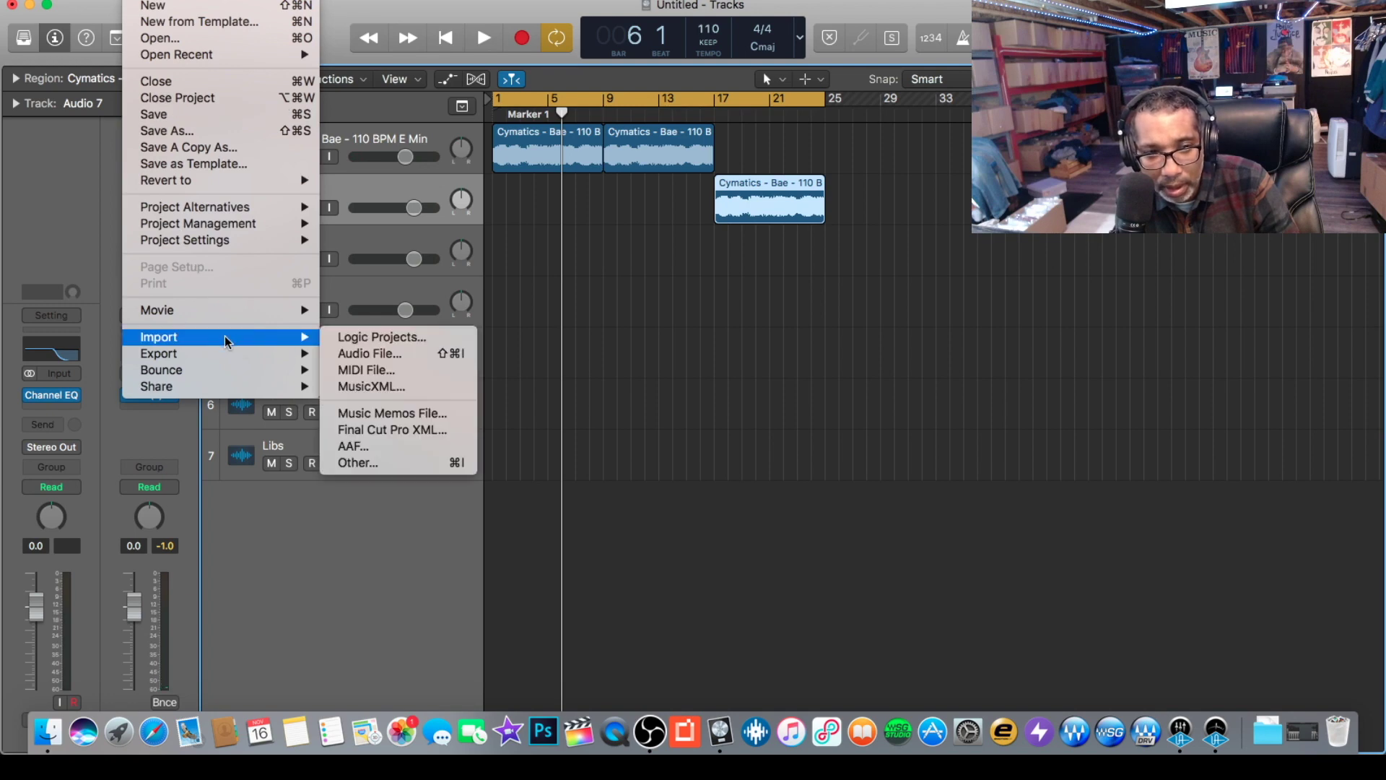
click(365, 338)
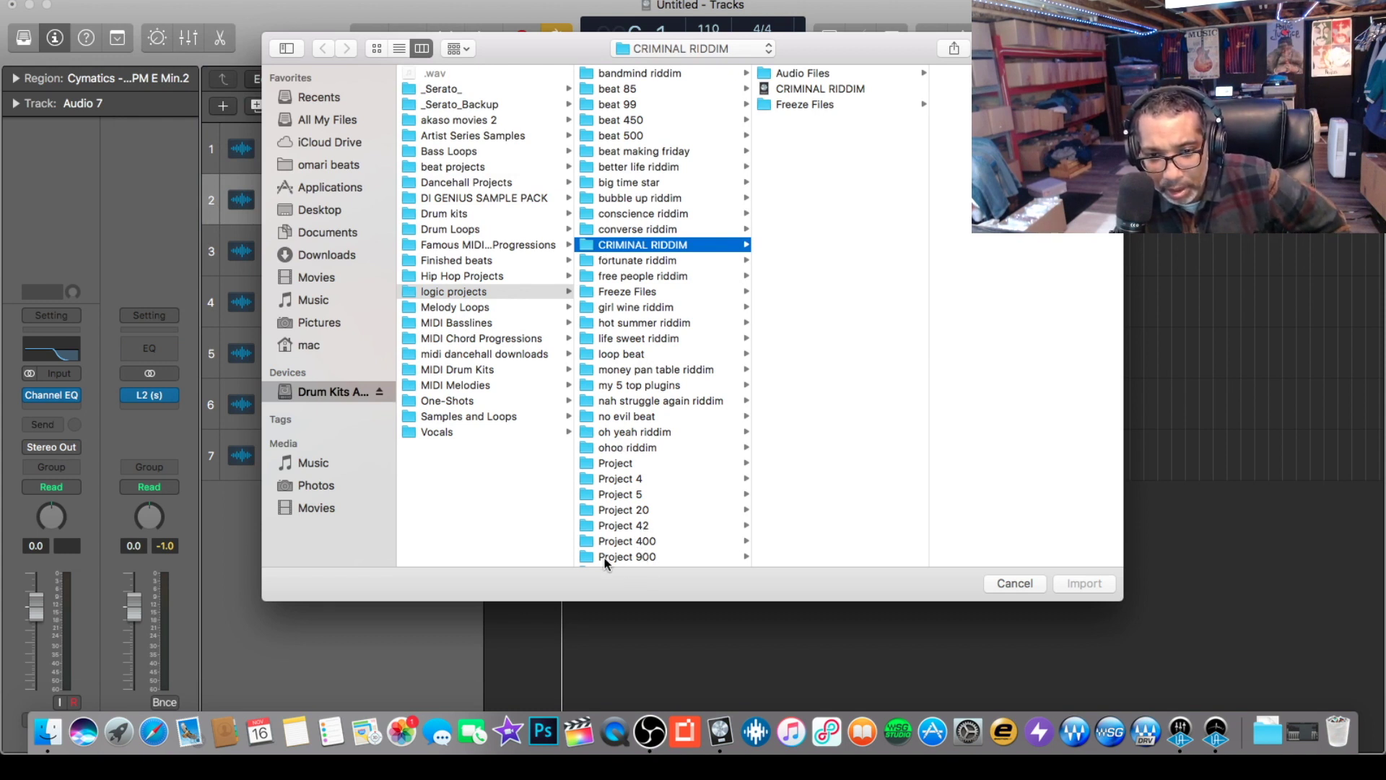
click(622, 543)
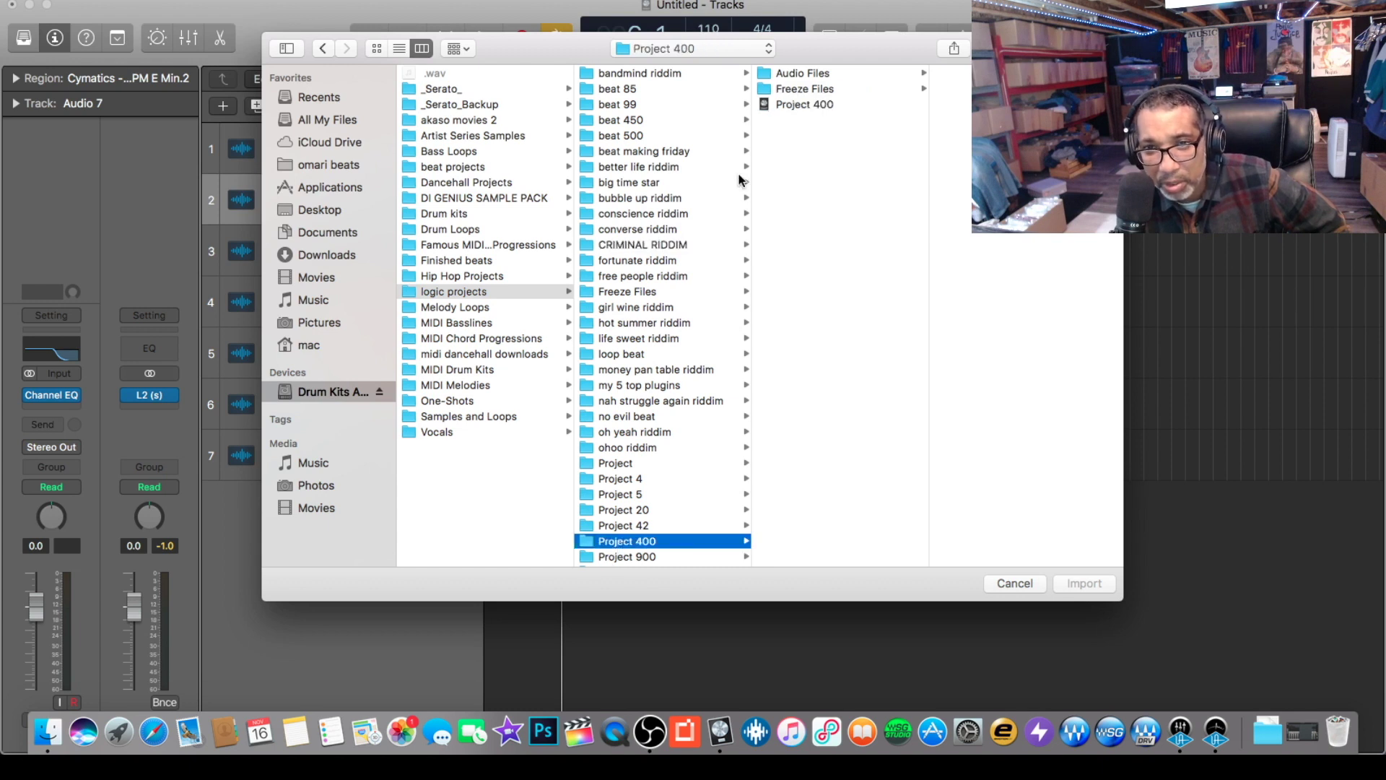
click(794, 105)
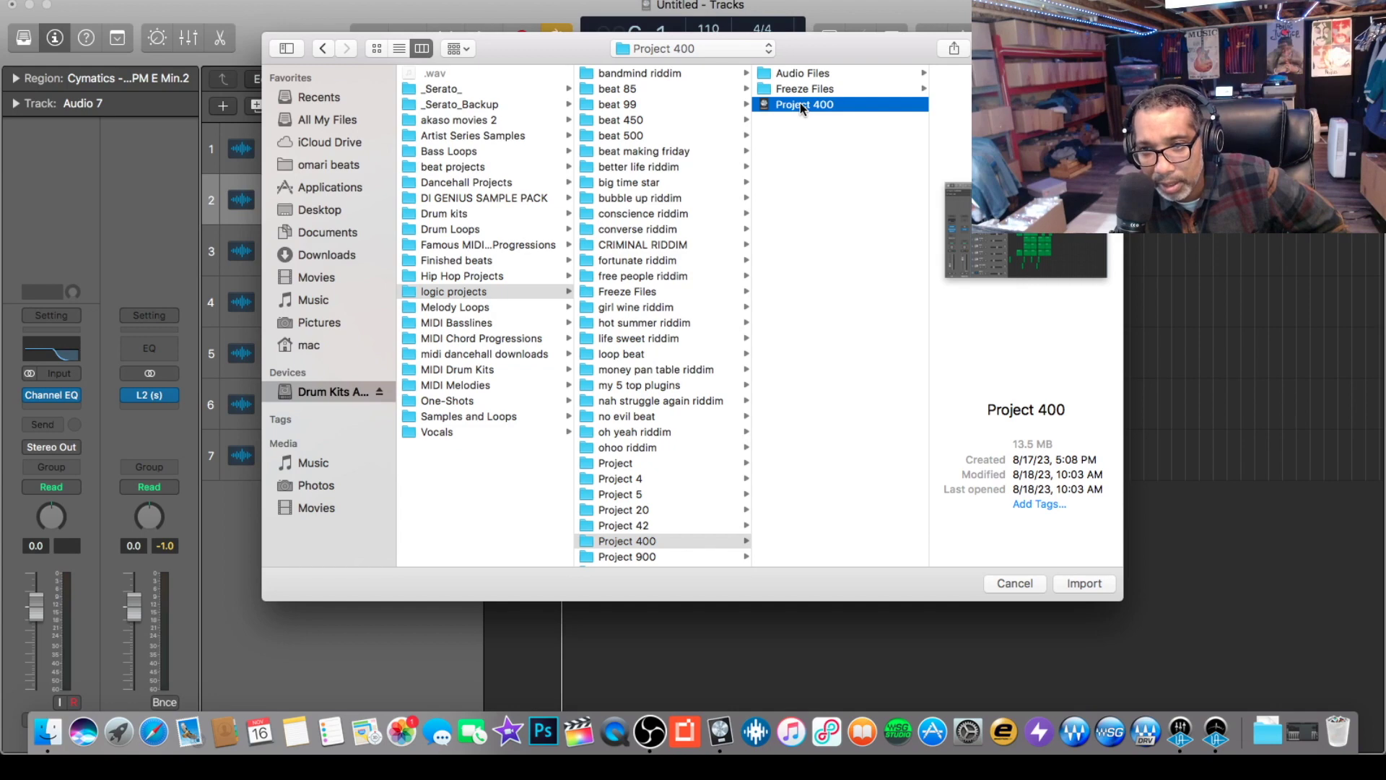
double_click(800, 105)
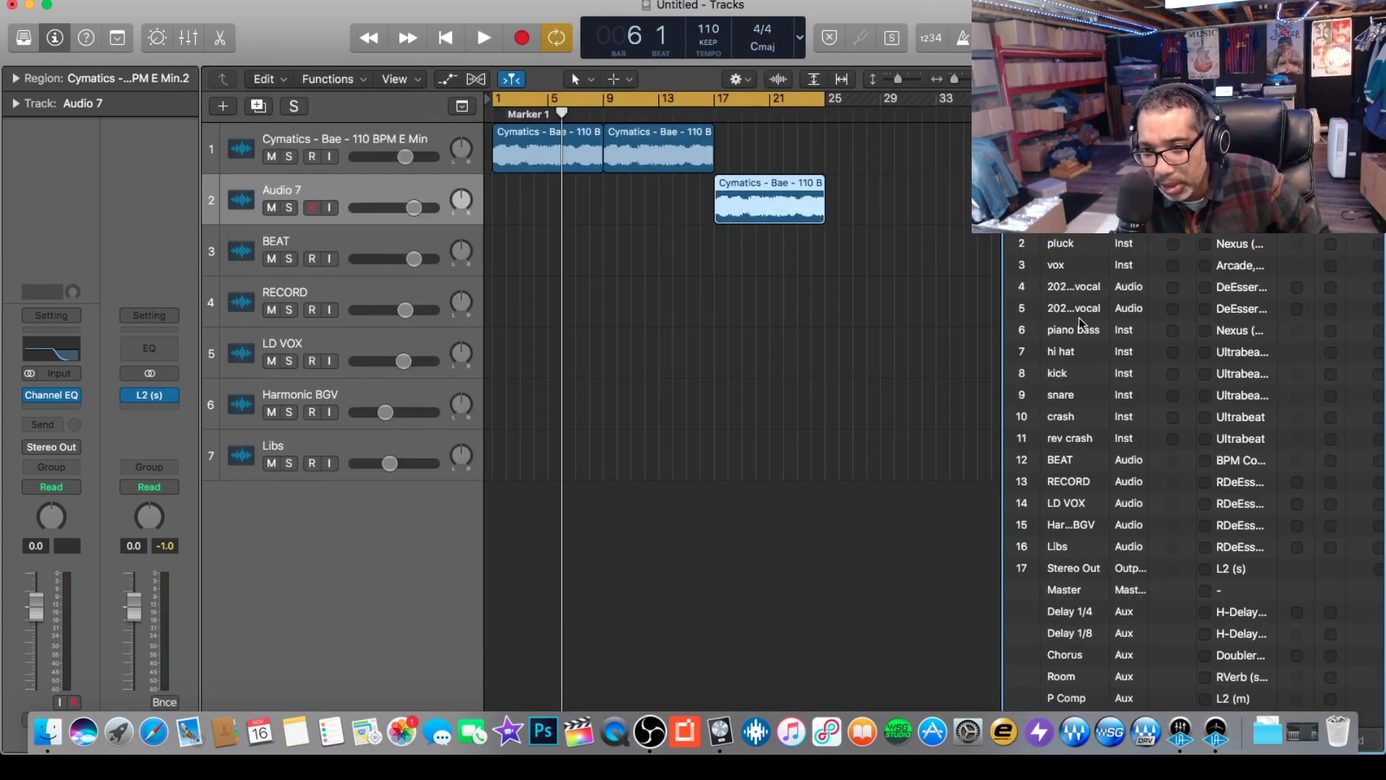
- Import the hi hat, kick, snare, crash and rev crash tracks from Project 400 with their content and plug-ins
click(1172, 374)
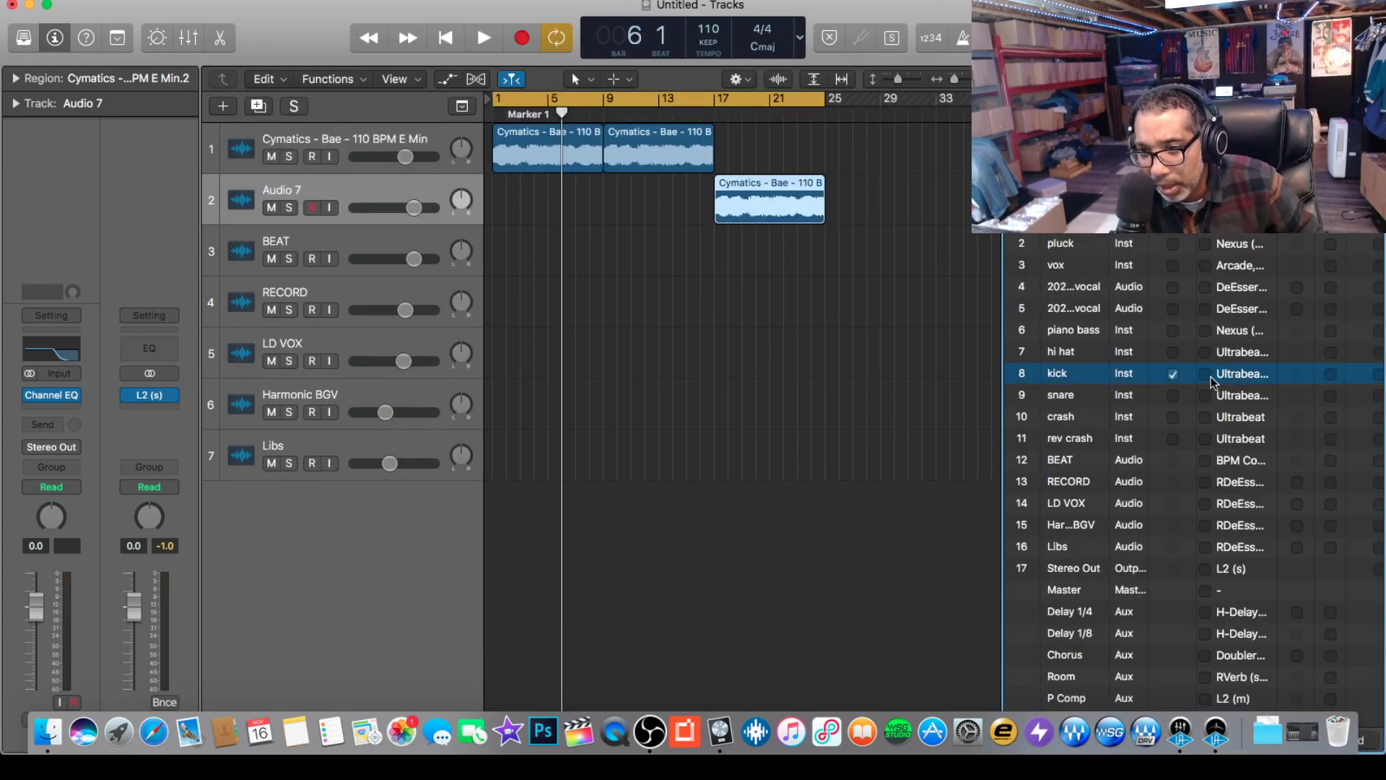
click(1174, 353)
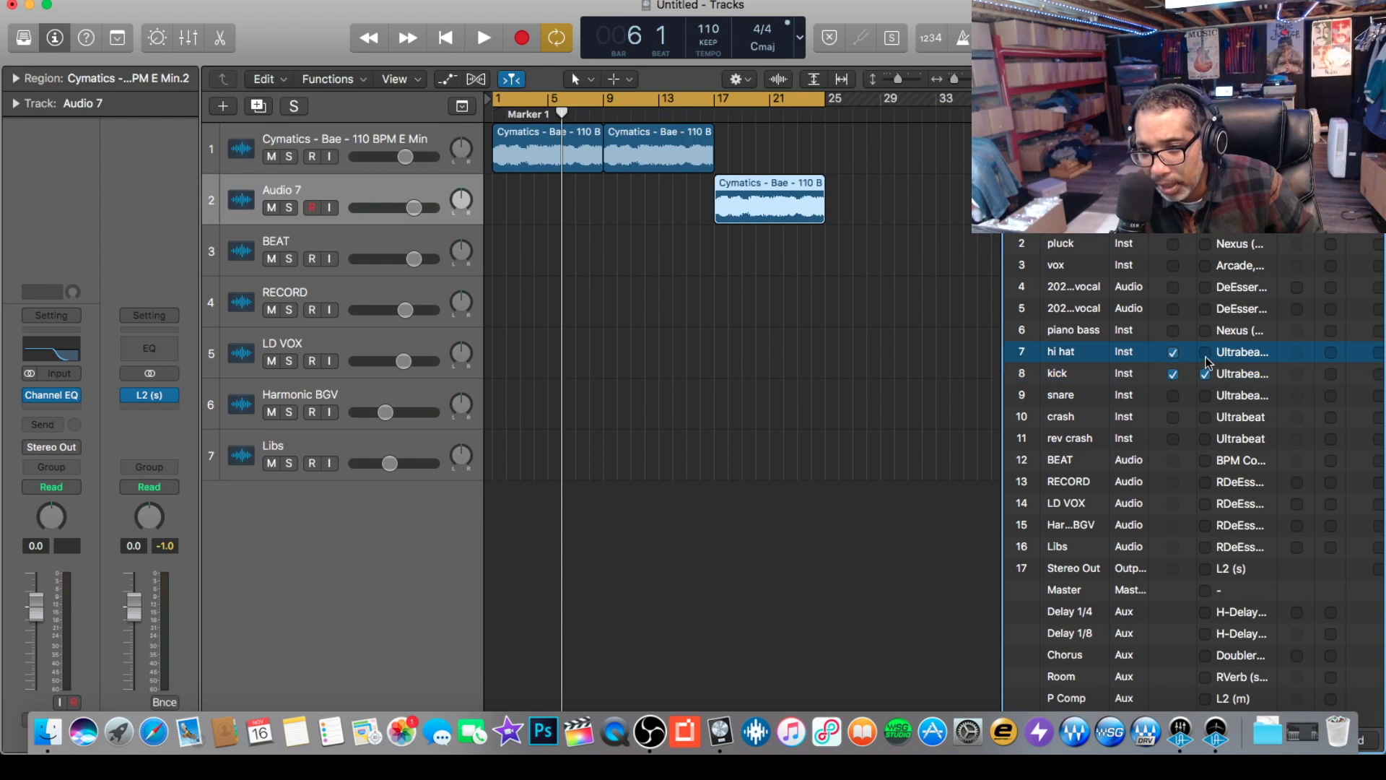
click(1174, 397)
click(1173, 418)
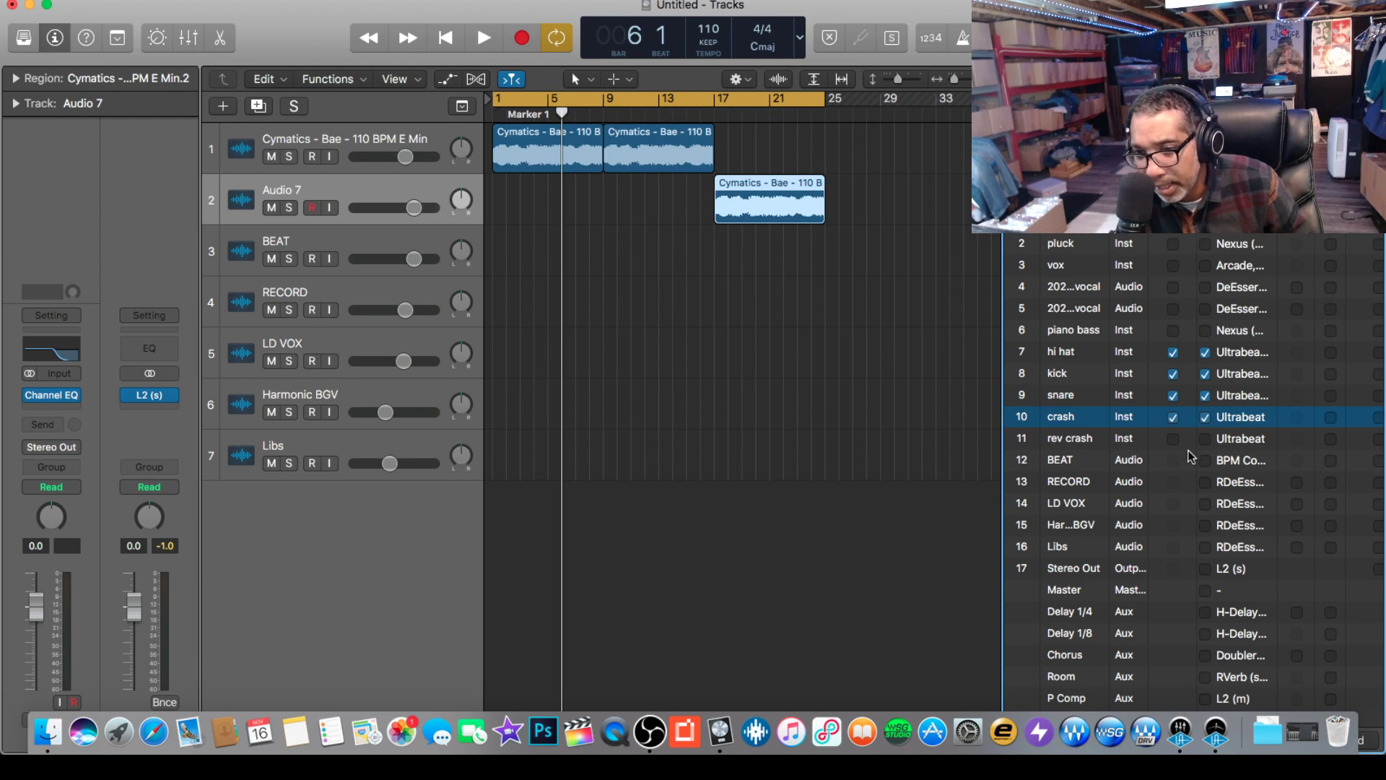
click(1174, 439)
click(1205, 439)
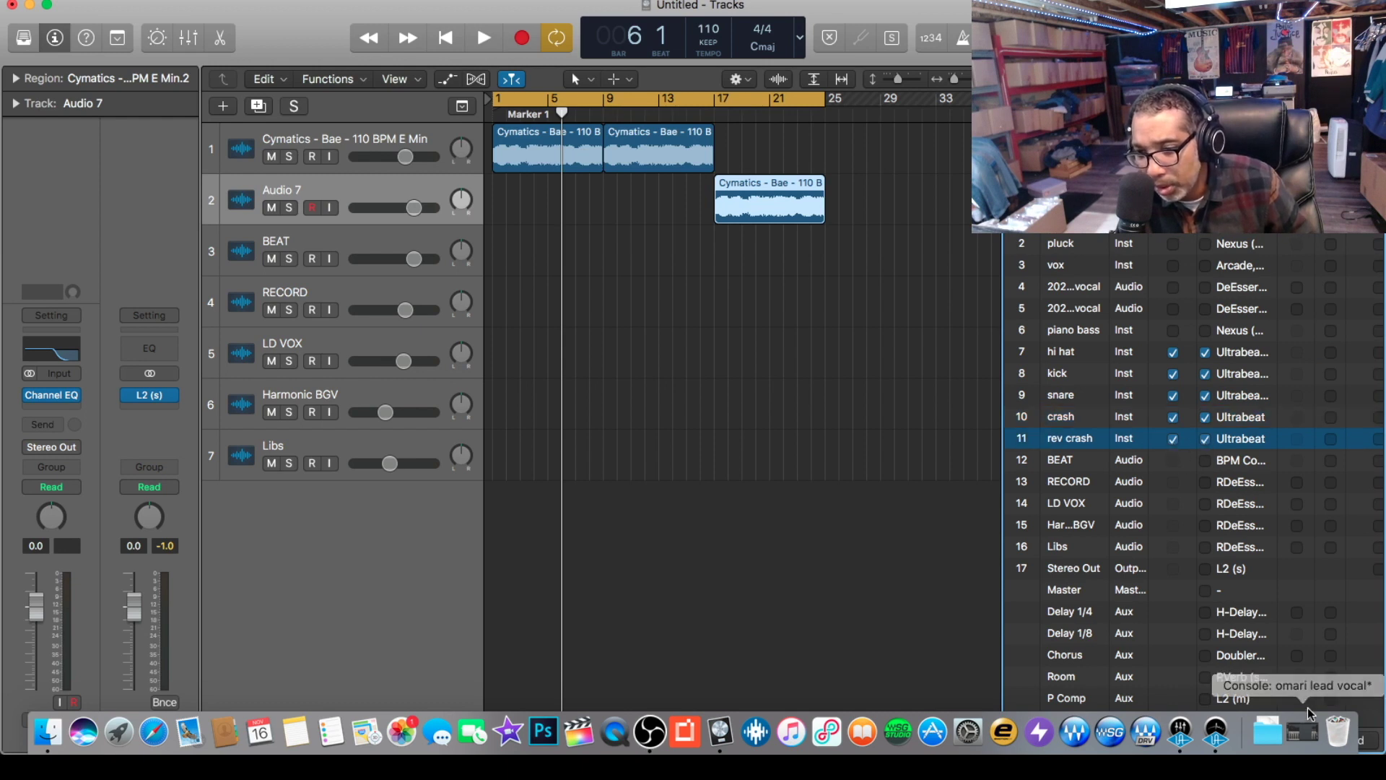
click(1364, 745)
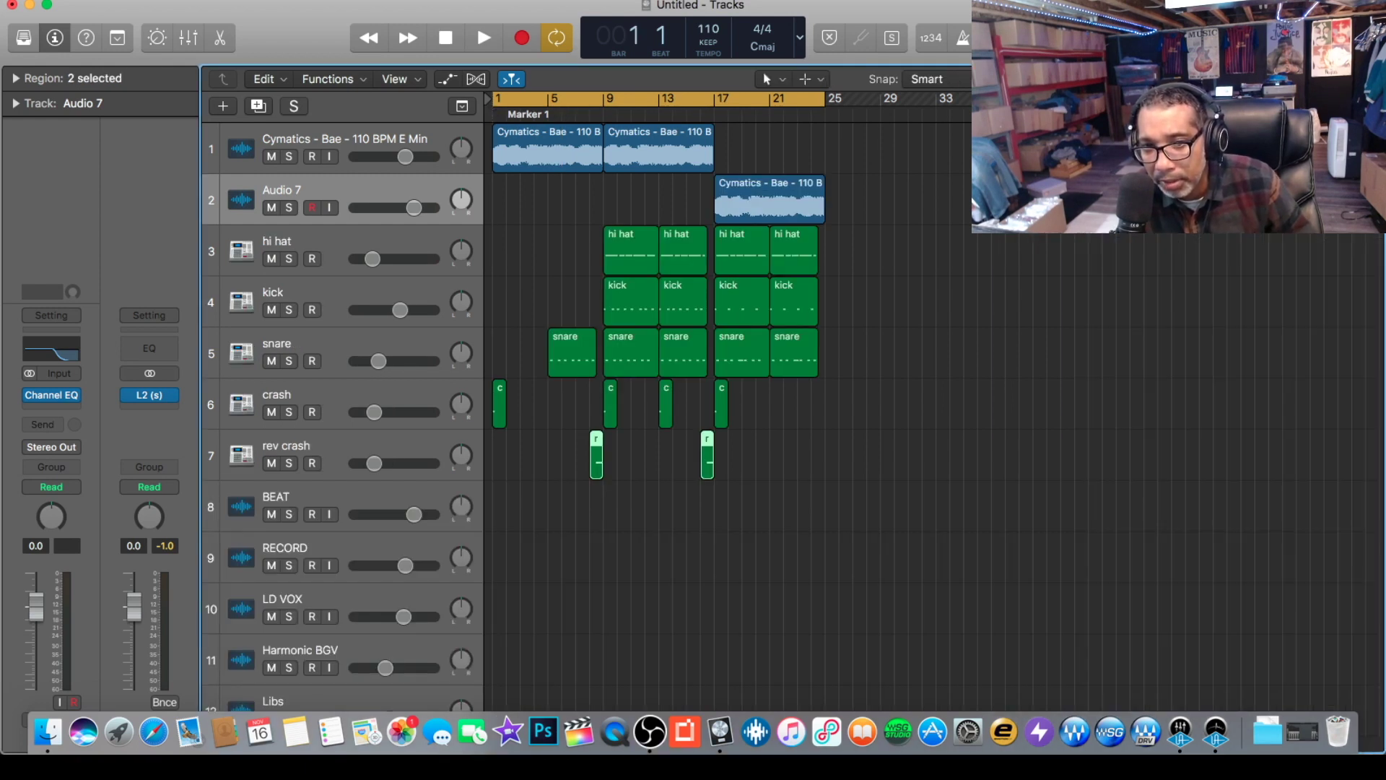
- Play the arrangement, delete the kick region at bar 17 and the snare region at bar 21, and stop playback
key(space)
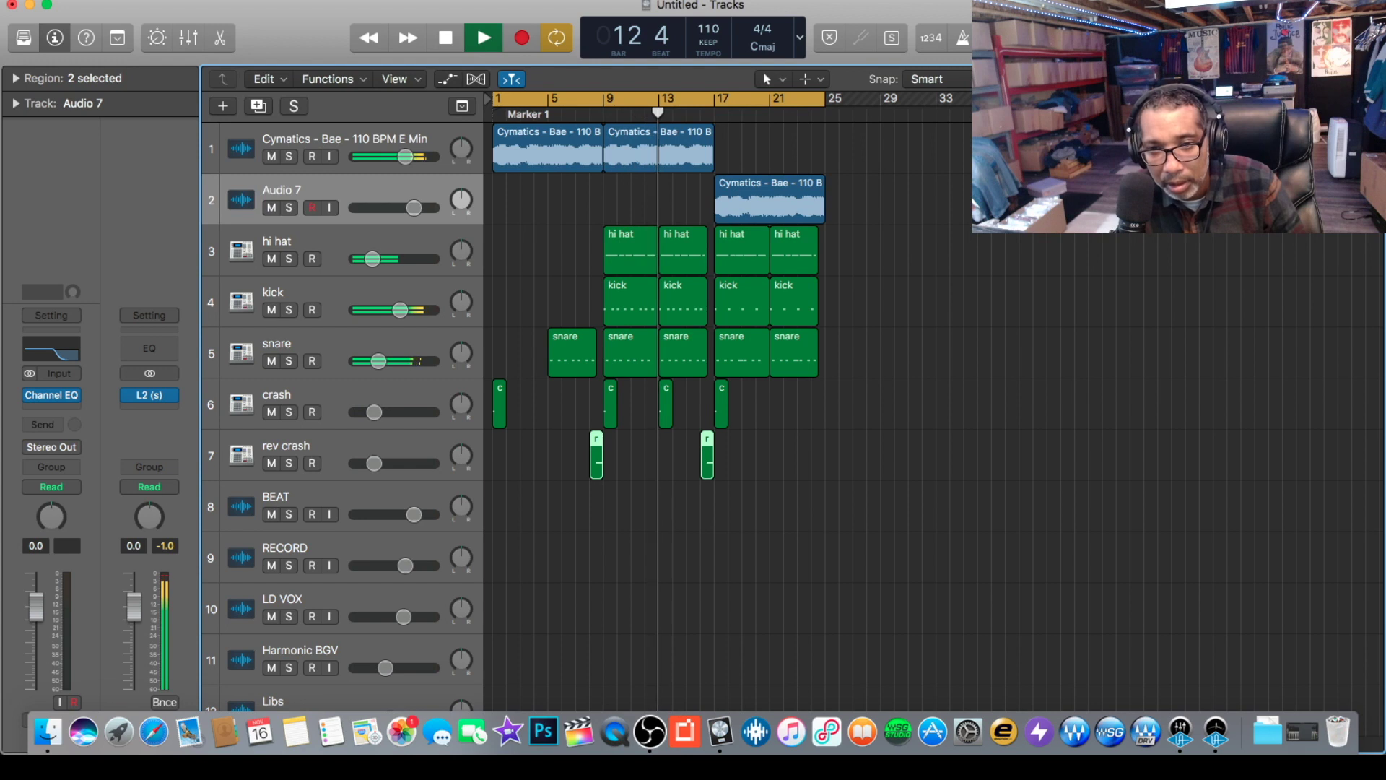
click(736, 314)
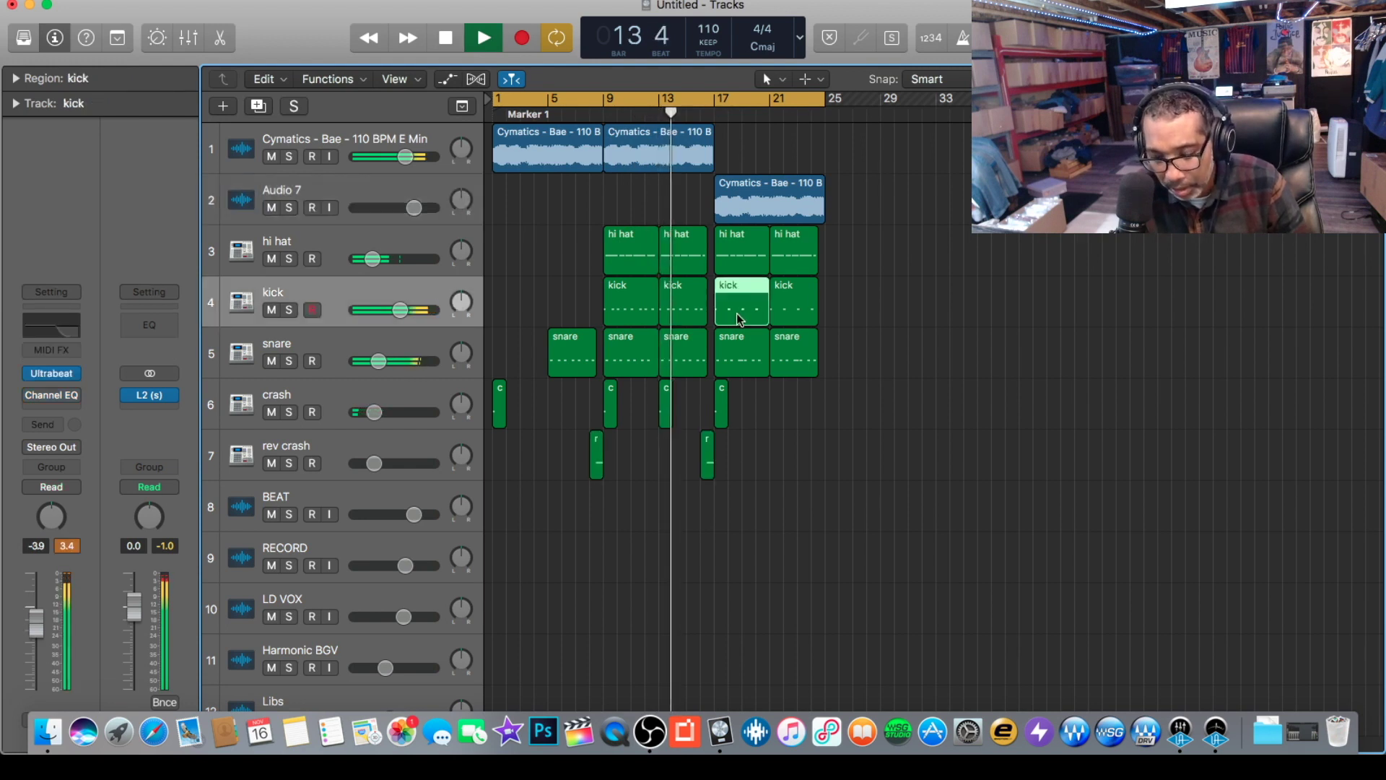
key(Delete)
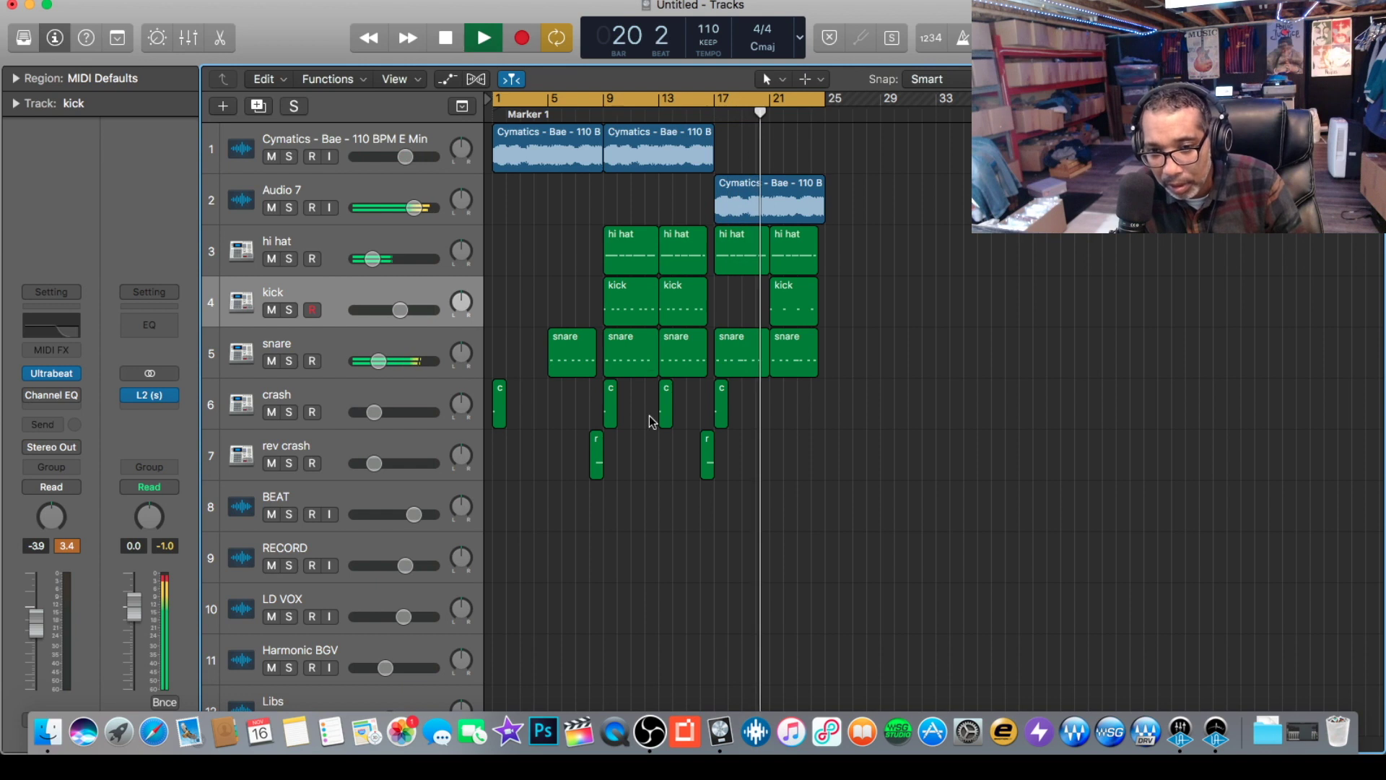
click(800, 365)
key(Delete)
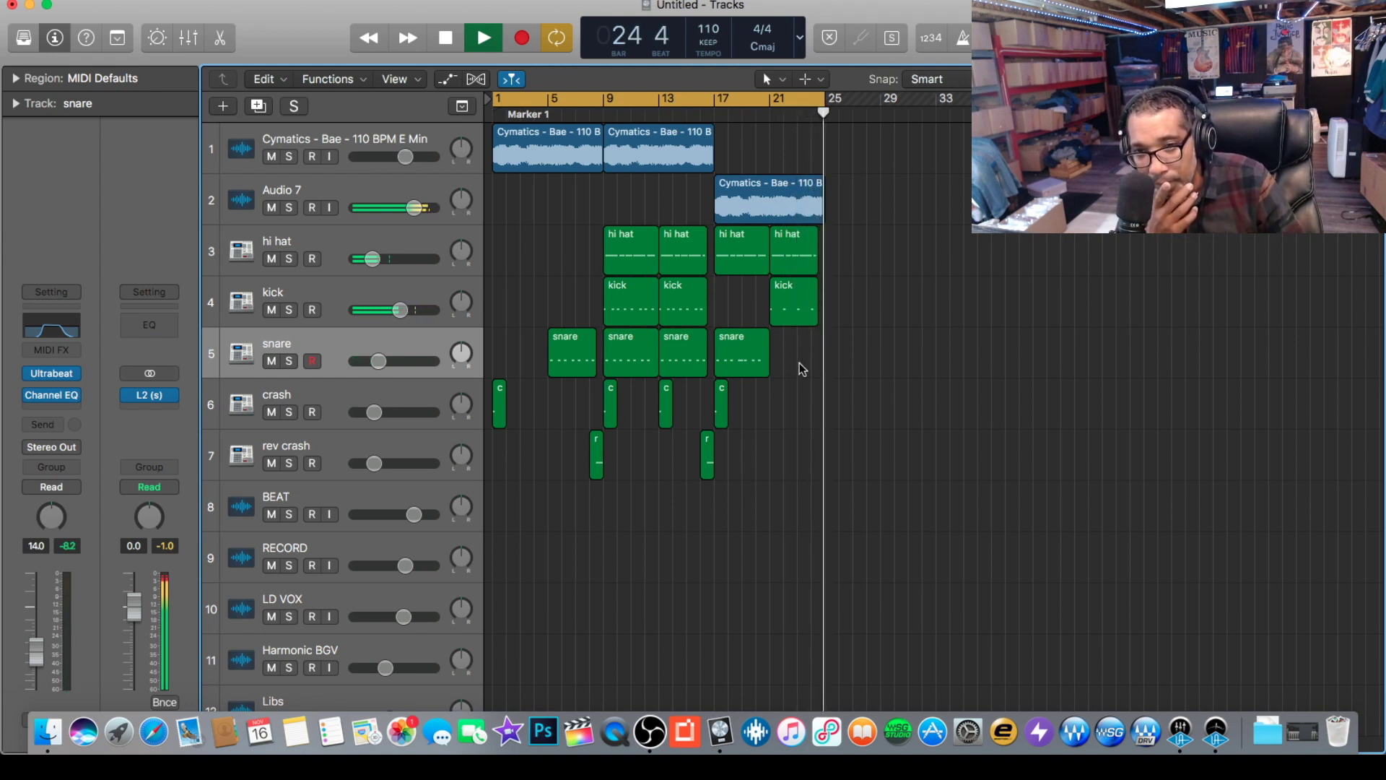
key(space)
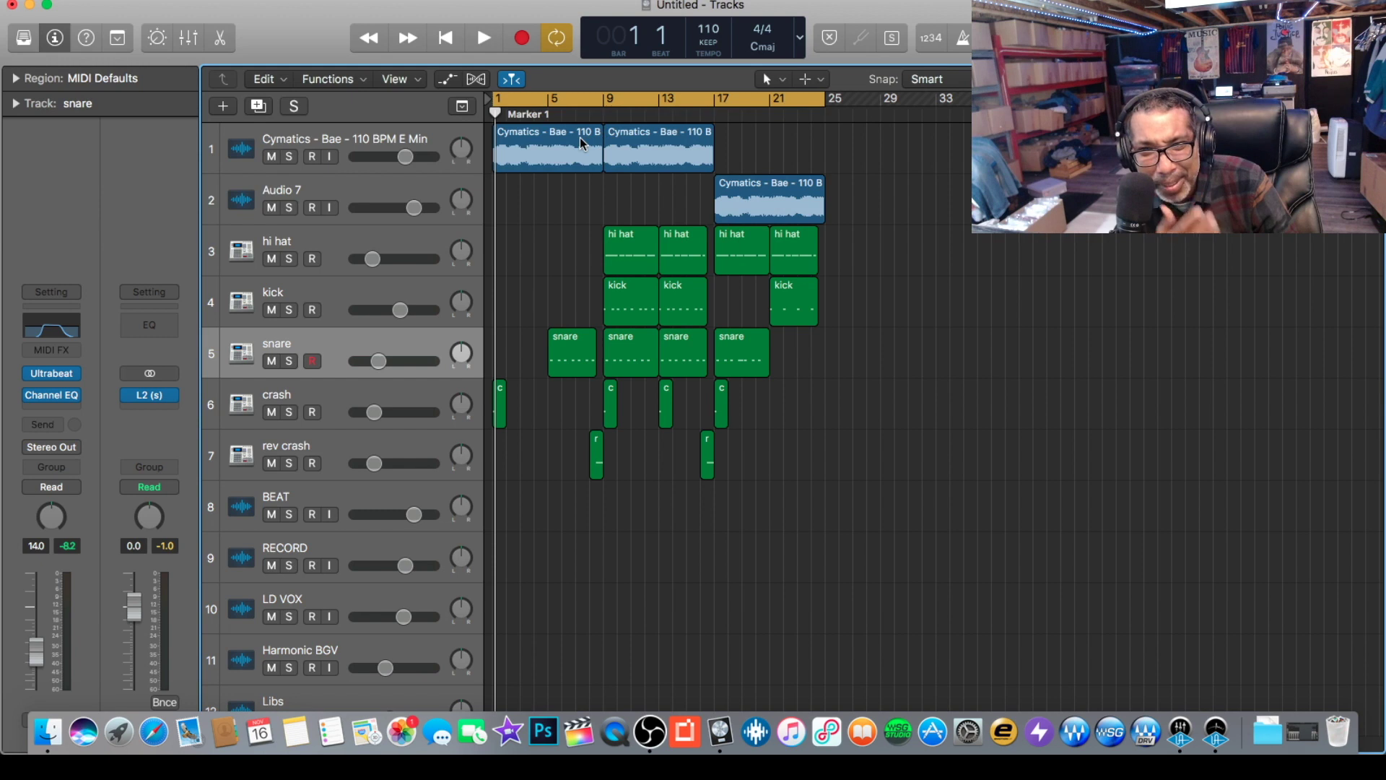
- Check the key in the Cymatics - Bae file name in Finder, under the CHAOS Beta Pack's R&B folder, and close the window
click(51, 733)
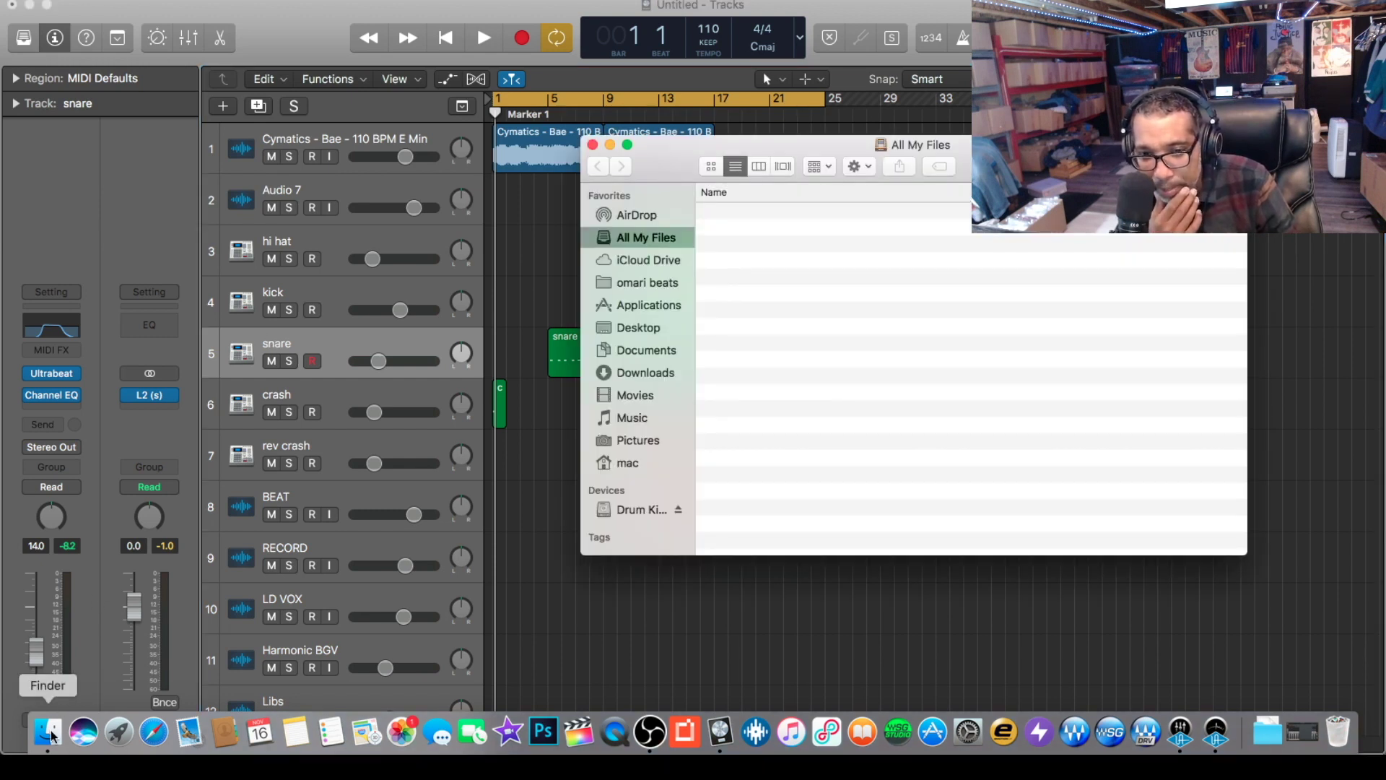
click(648, 511)
scroll(725, 538, down, 5)
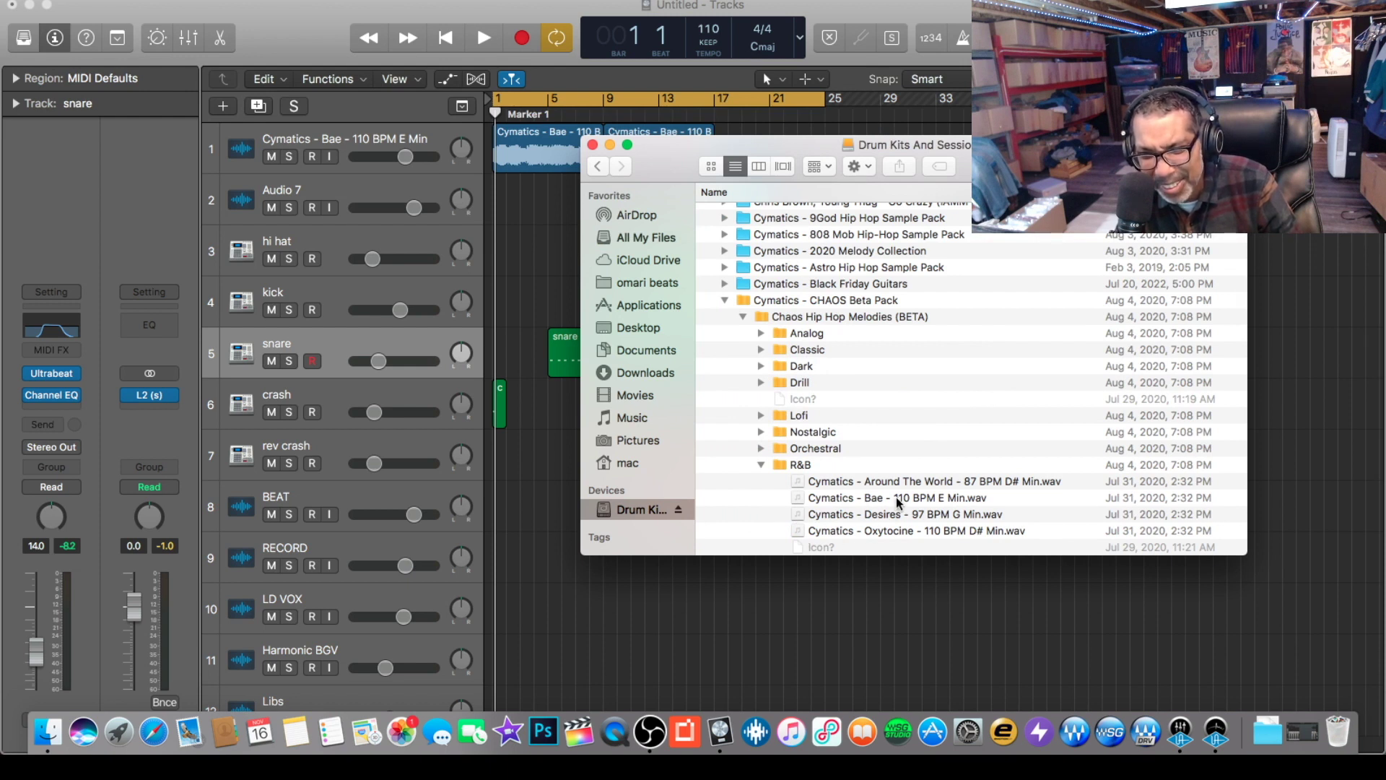
click(895, 497)
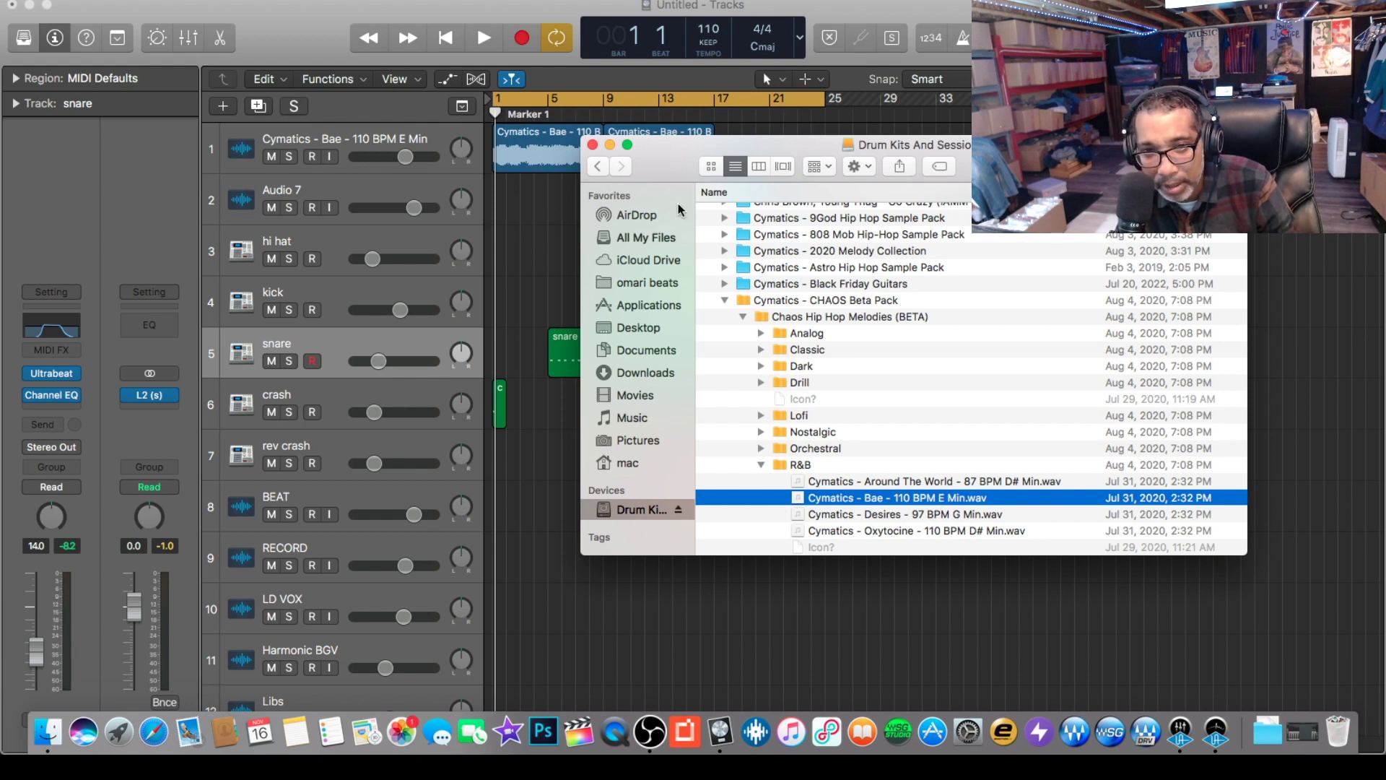
click(592, 145)
- Create one new audio track with Input 1 as its input below the snare track
click(261, 20)
click(213, 0)
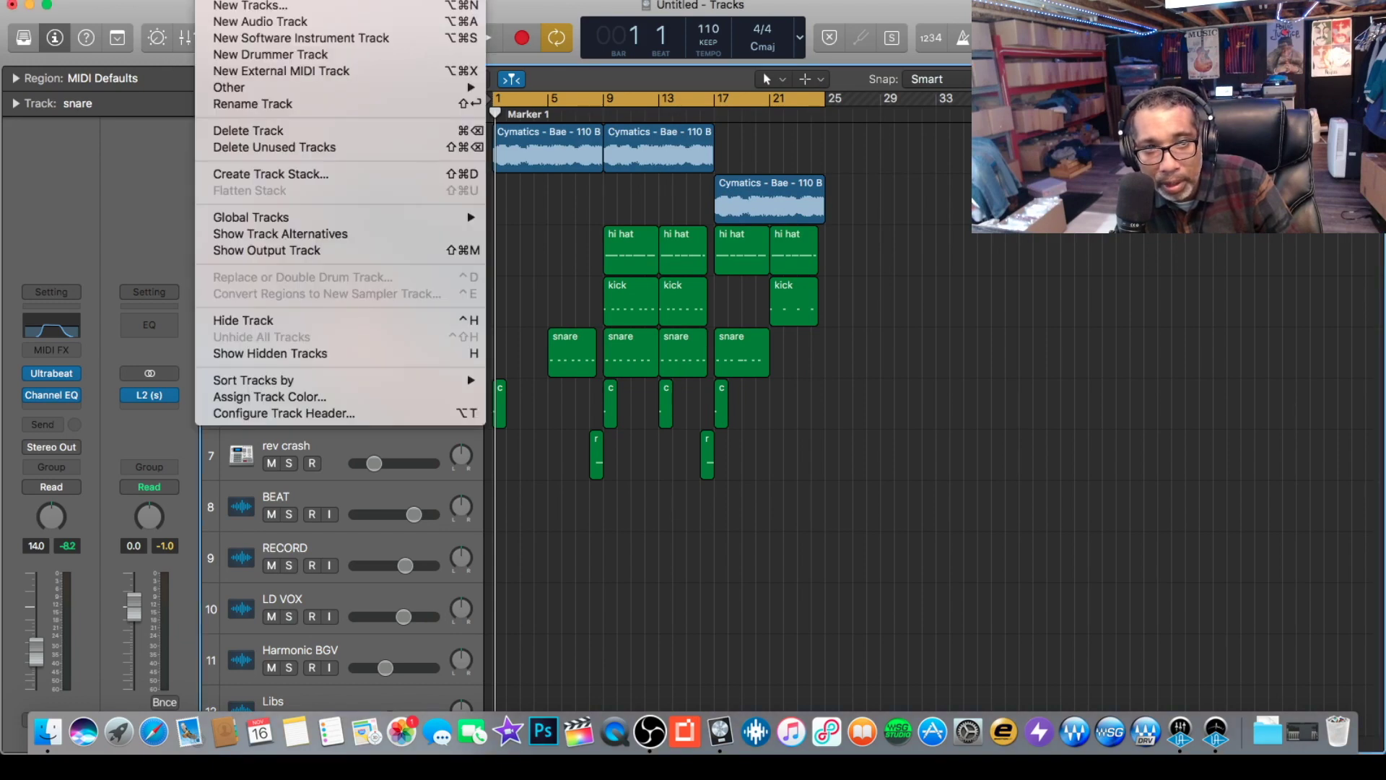
click(231, 6)
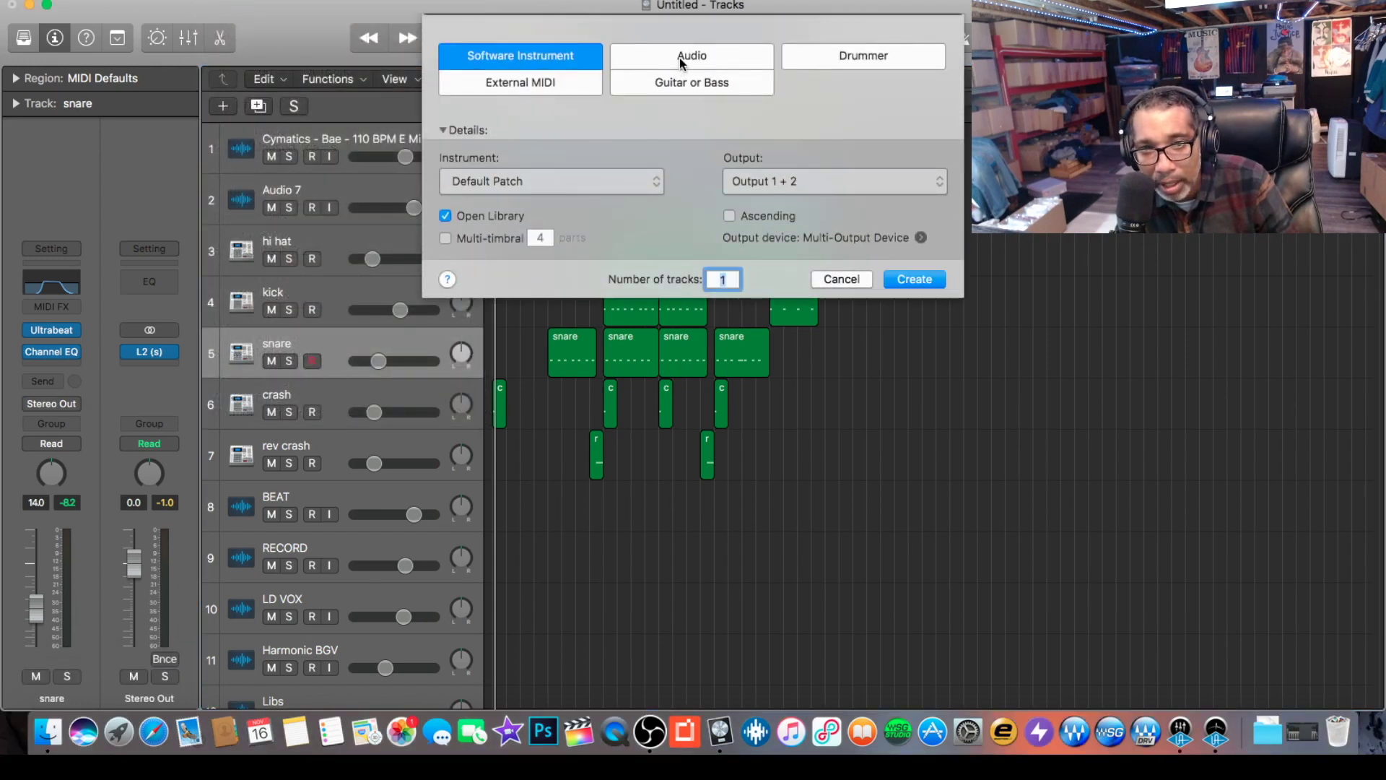
click(682, 62)
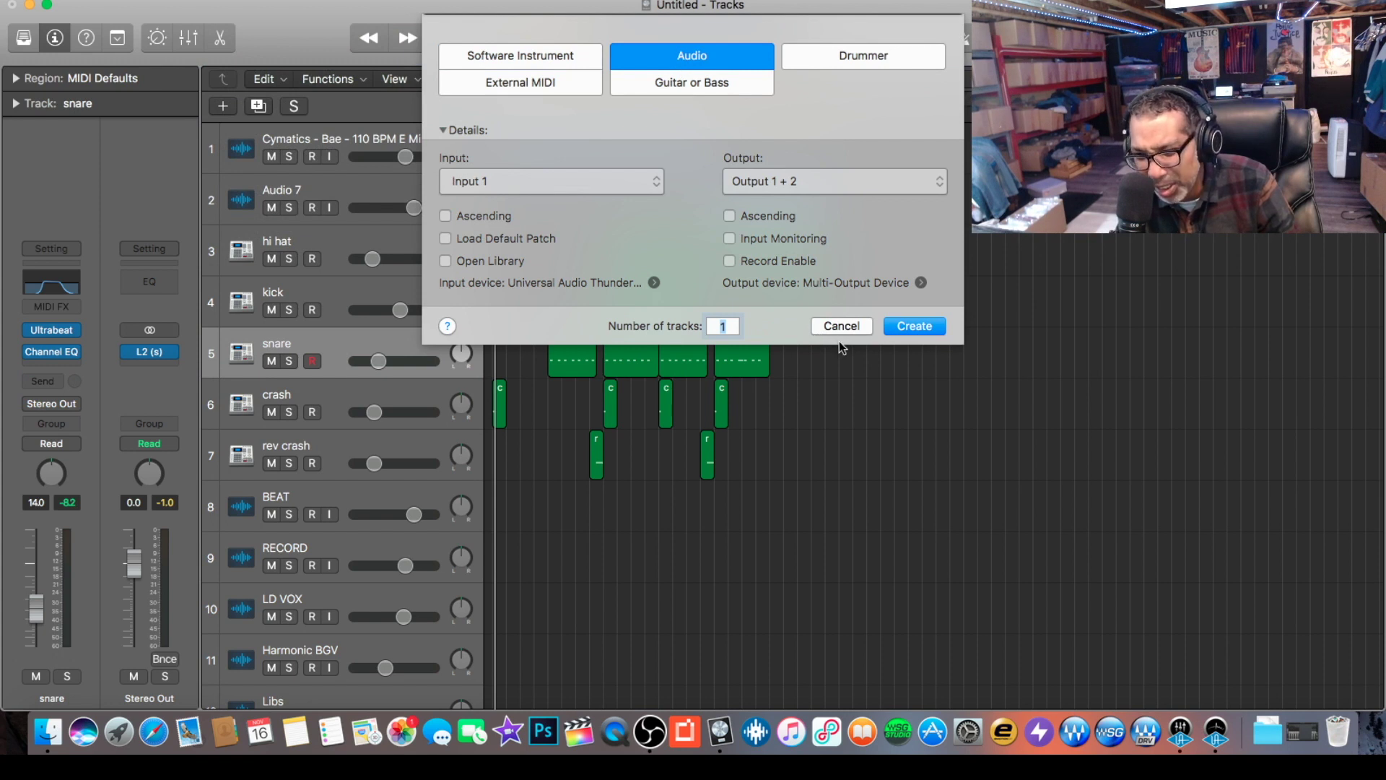
click(909, 329)
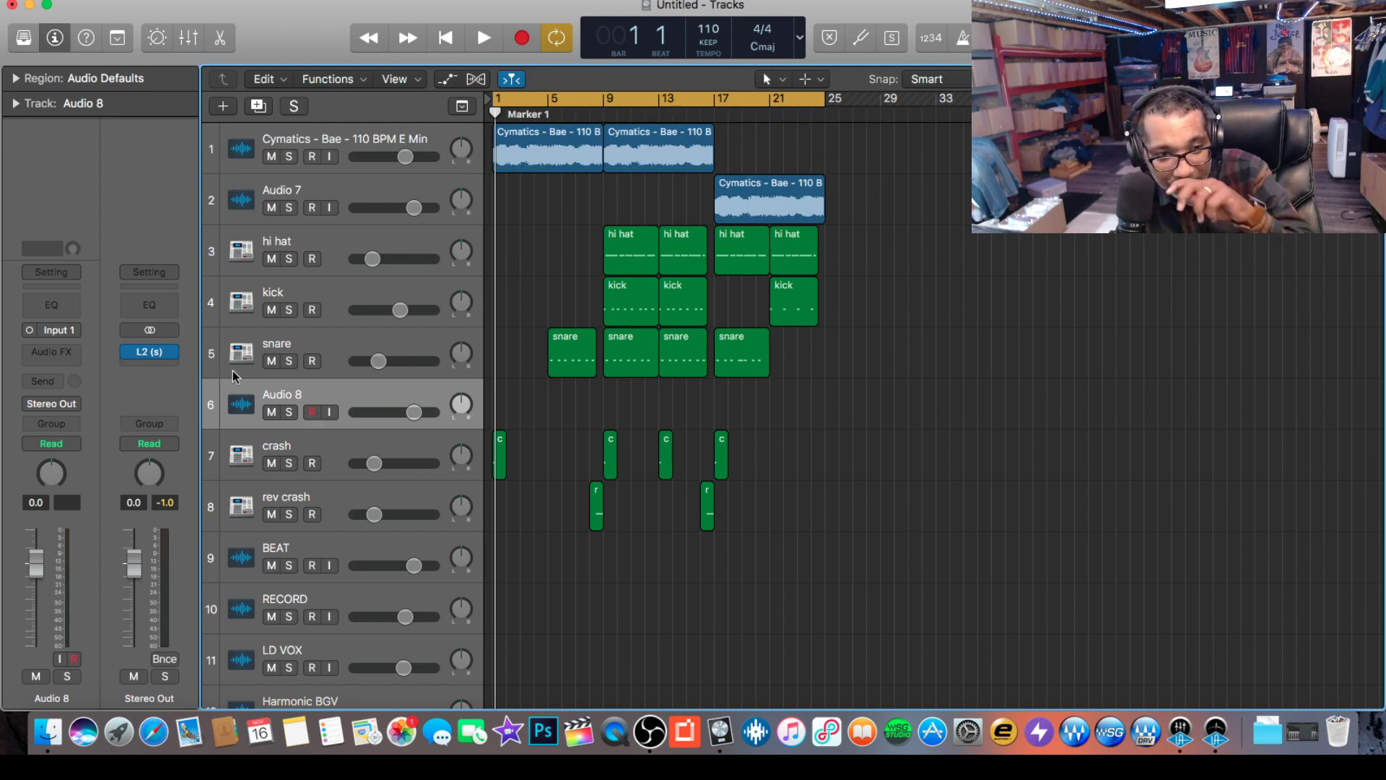
- Add Auto-Tune EFX to the Audio 8 track, set its scale to minor and key to E, and close the plug-in window
click(75, 353)
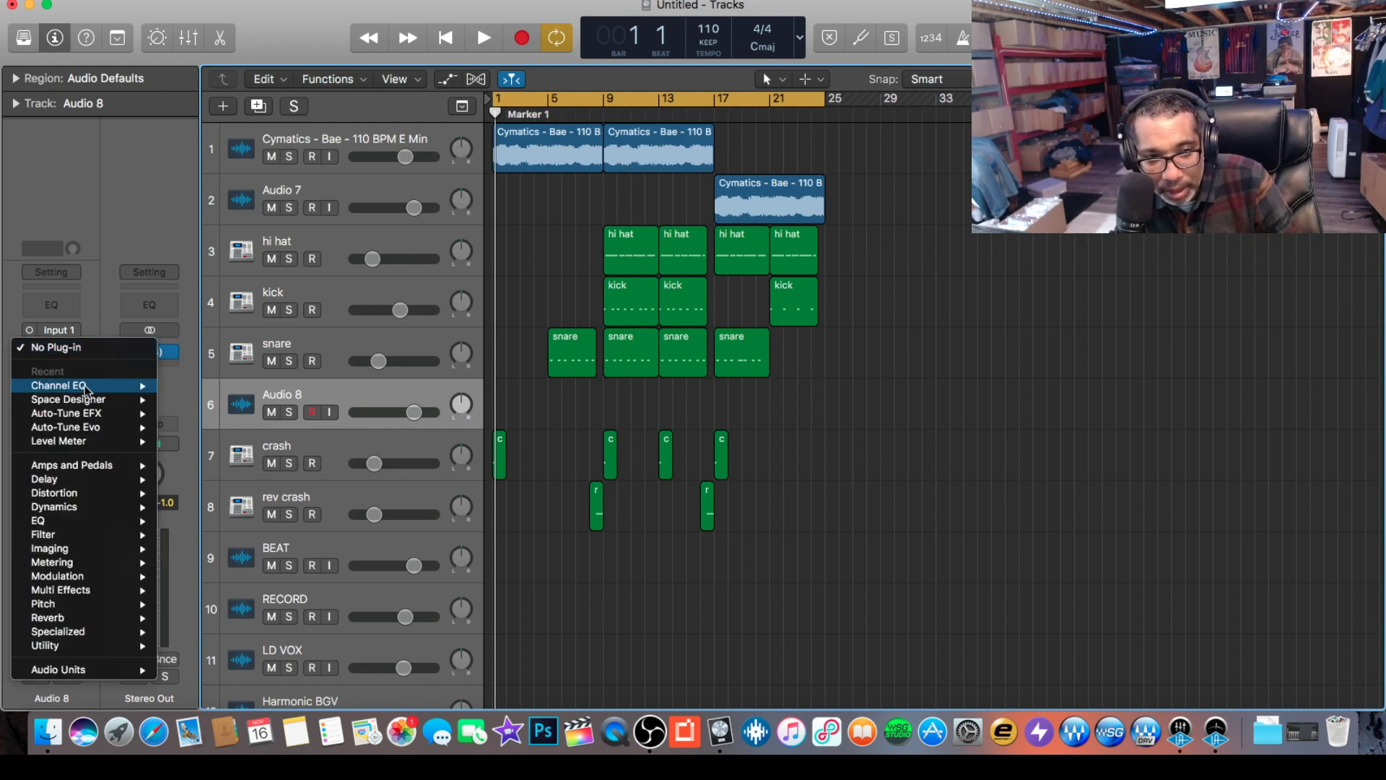
mouse_move(148, 413)
click(192, 412)
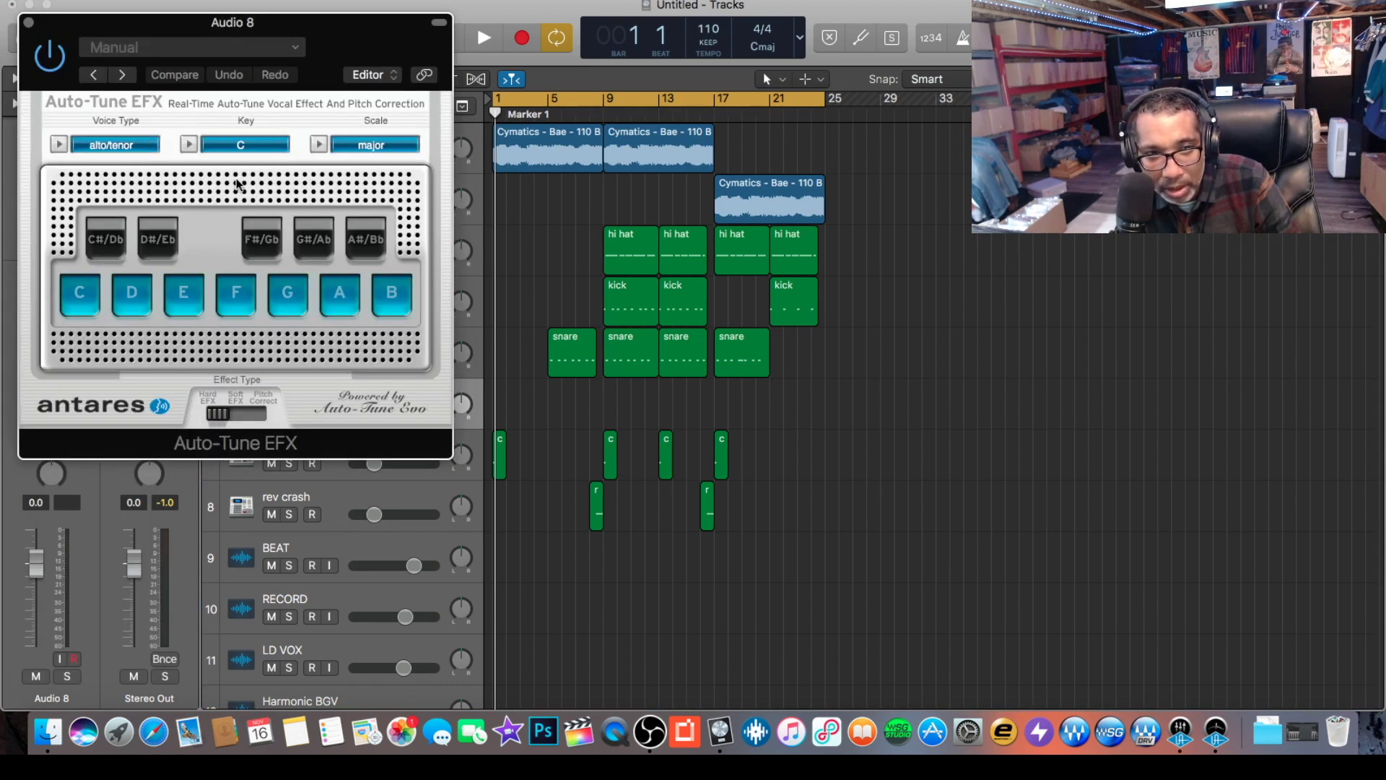
click(358, 144)
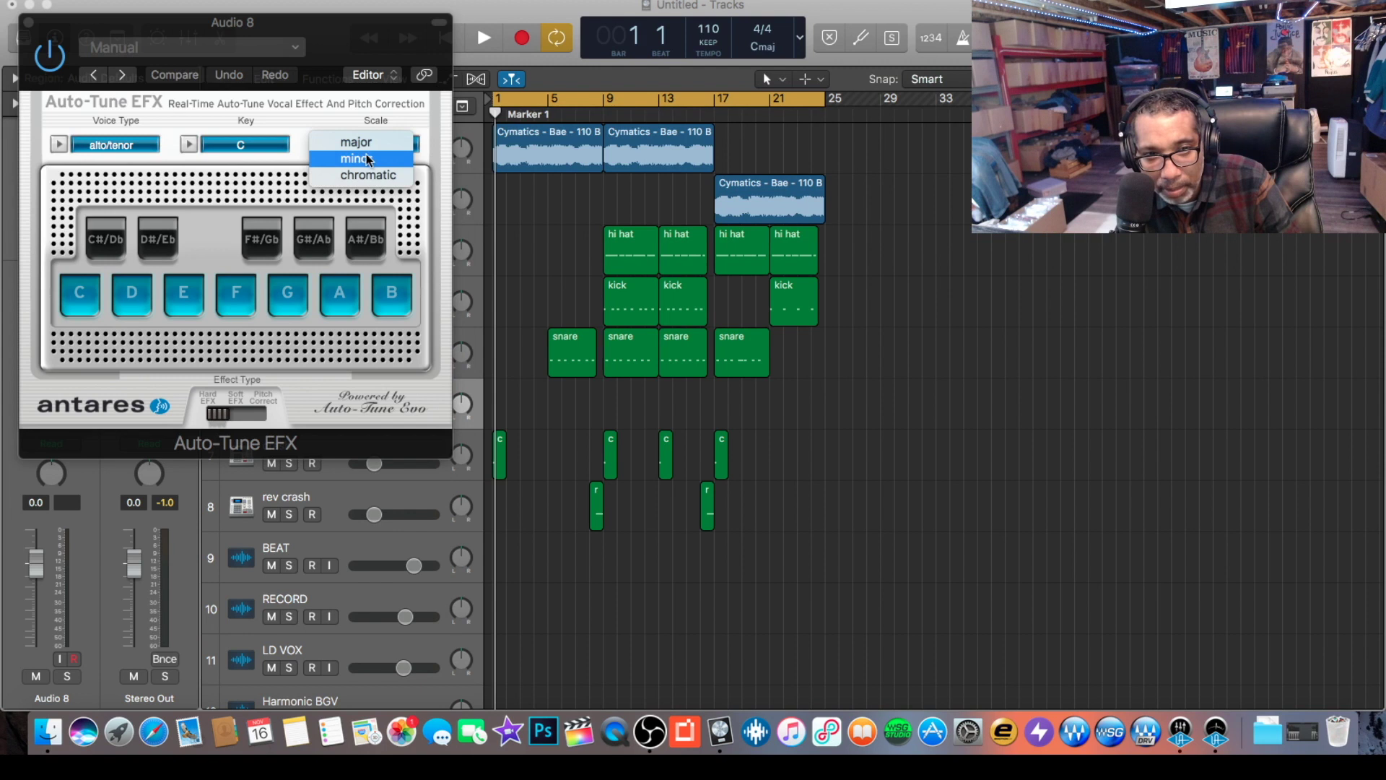
click(365, 160)
click(244, 144)
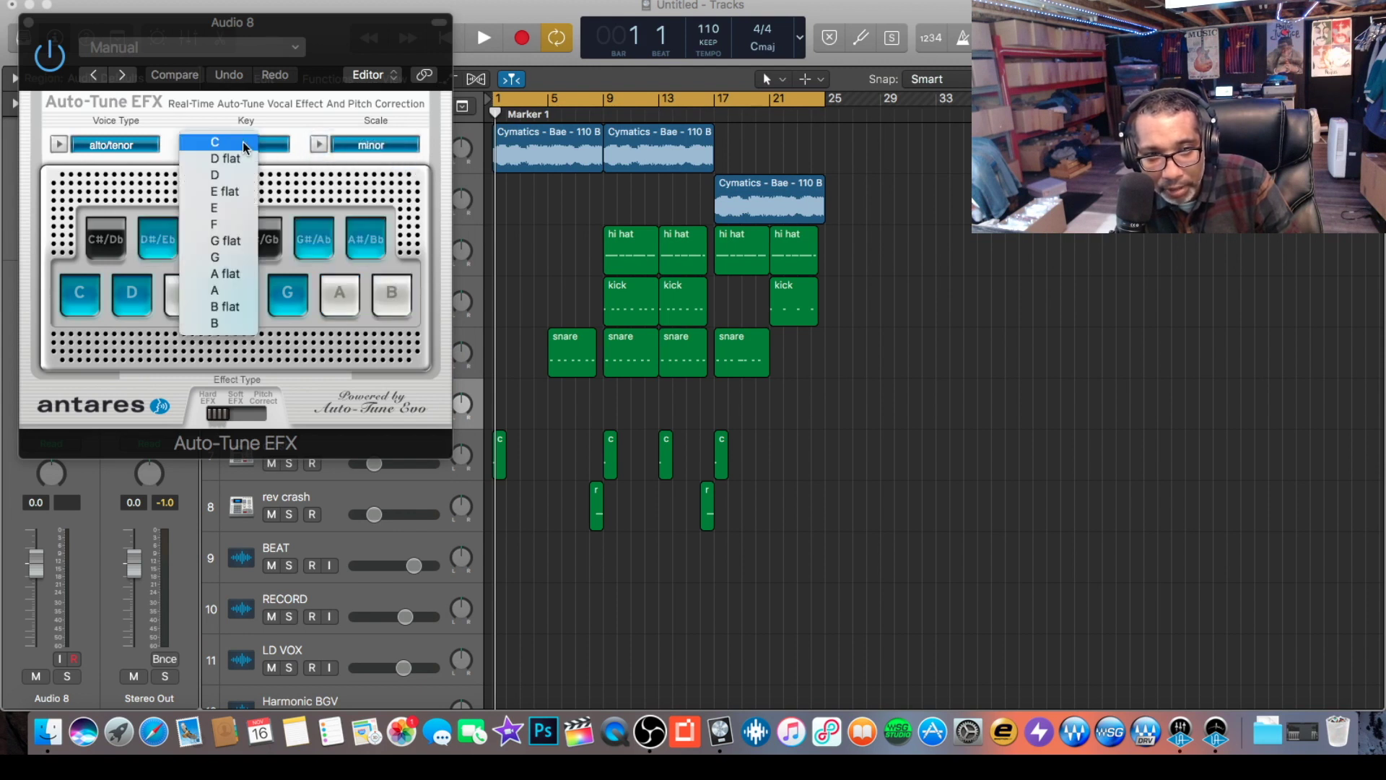
click(236, 208)
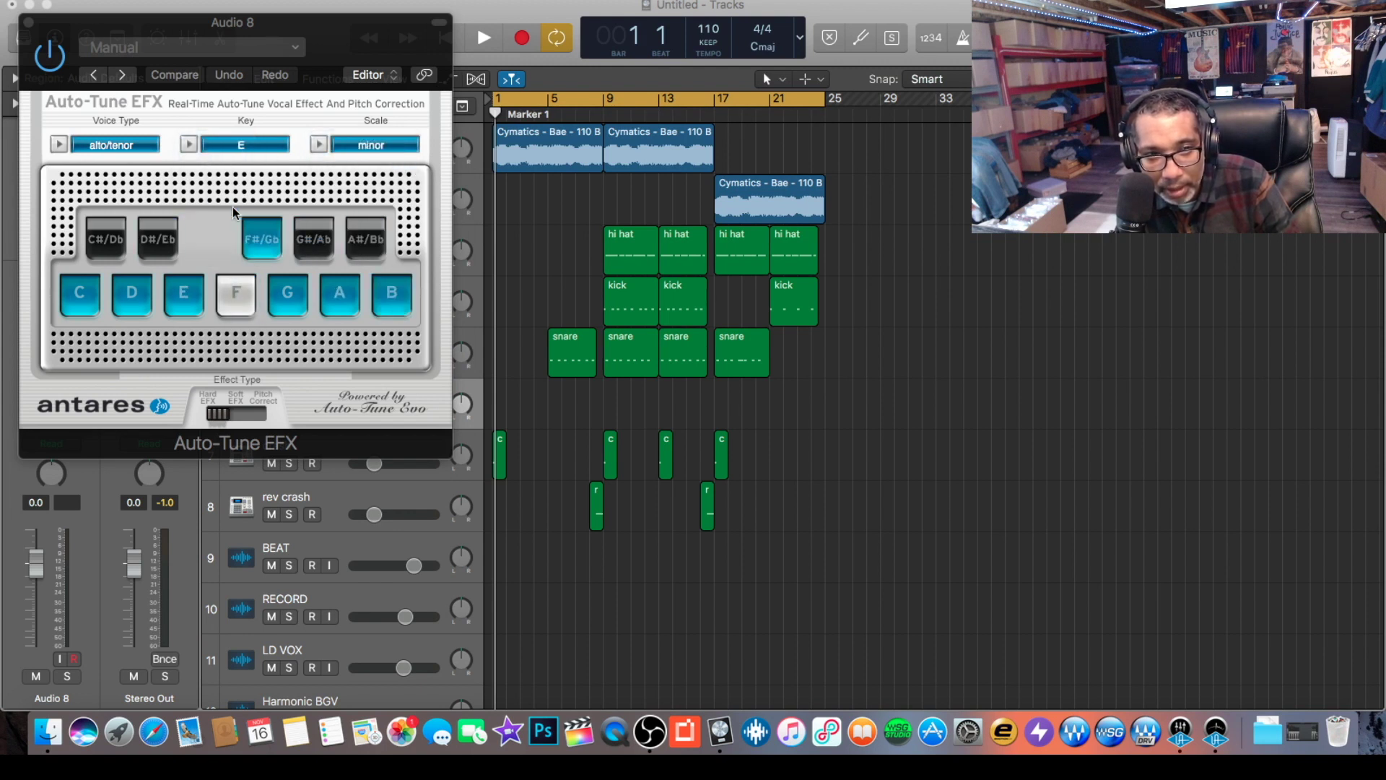
click(29, 23)
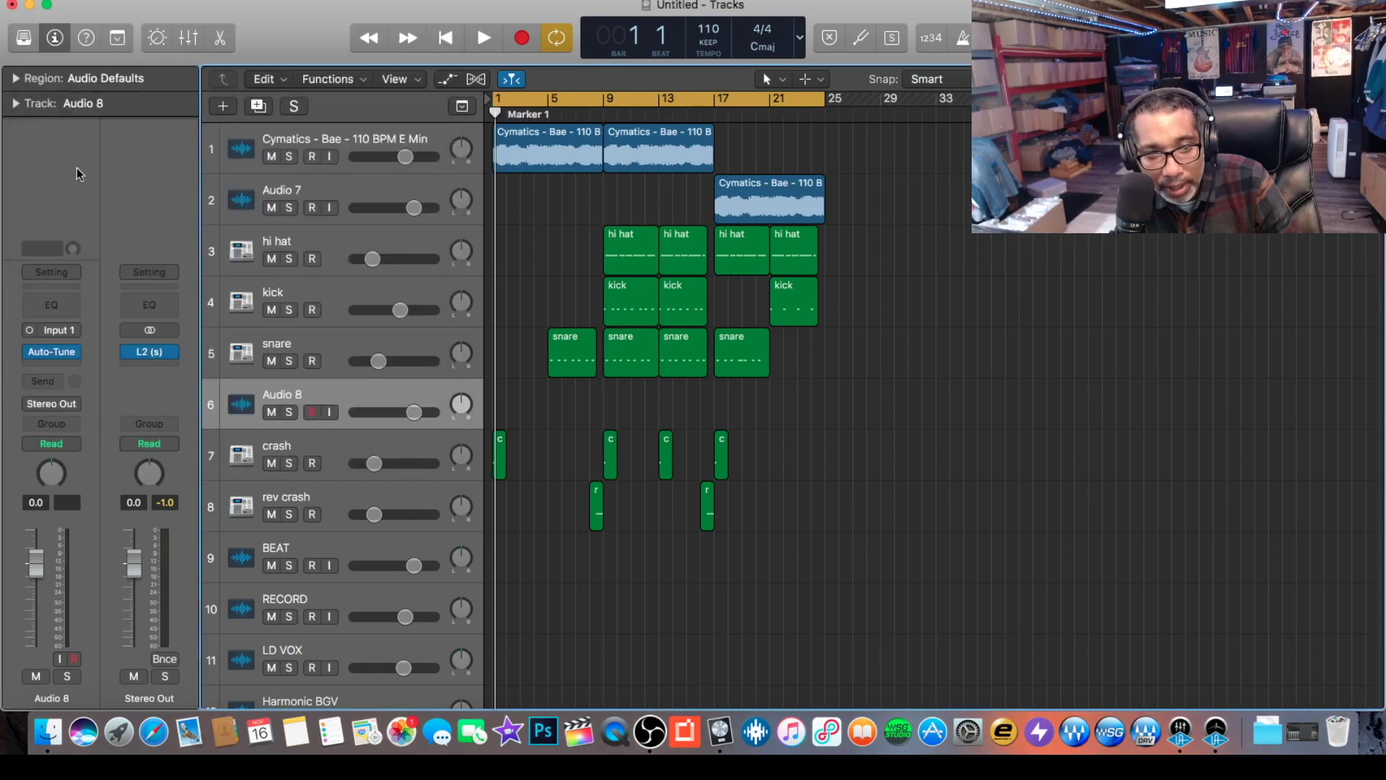
- Set the Audio 8 track's input to Input 2 and turn on its input monitoring
click(72, 331)
mouse_move(101, 377)
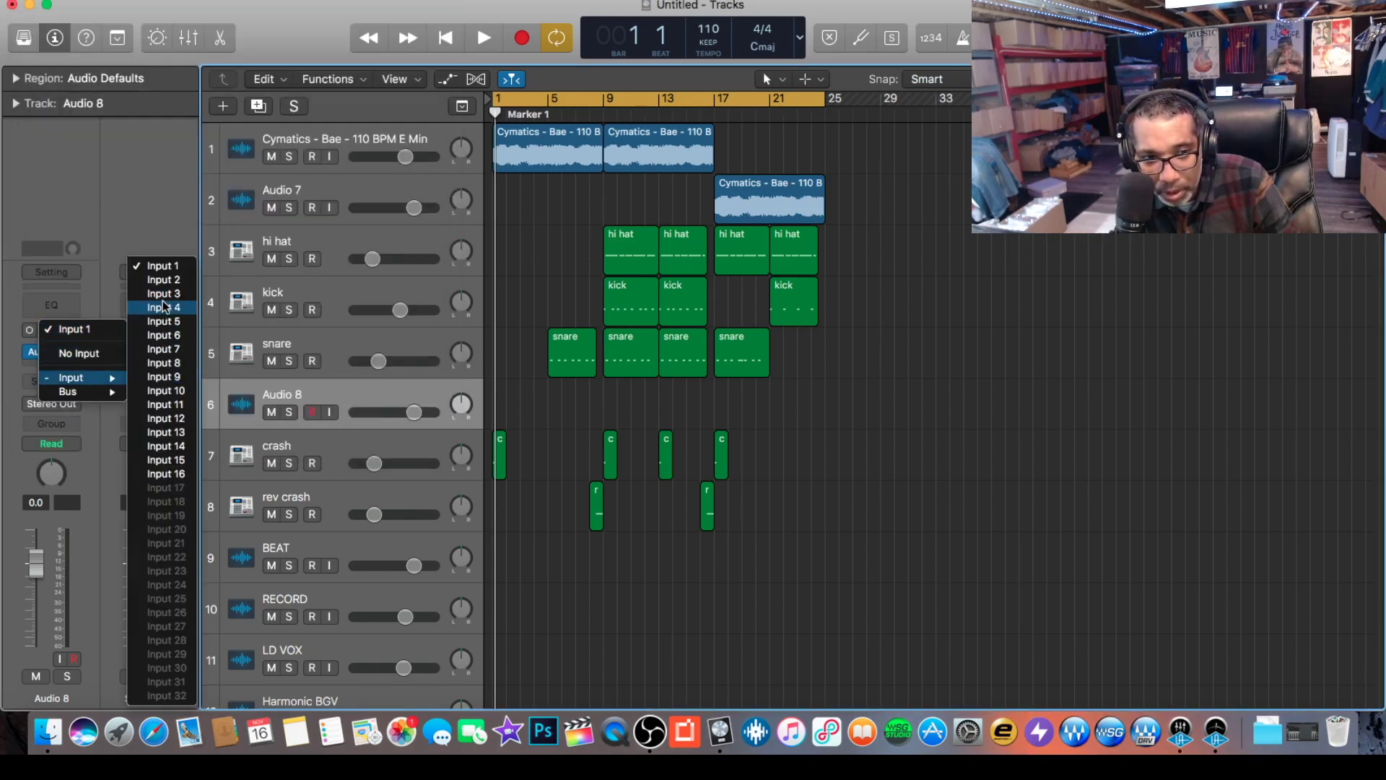
click(173, 281)
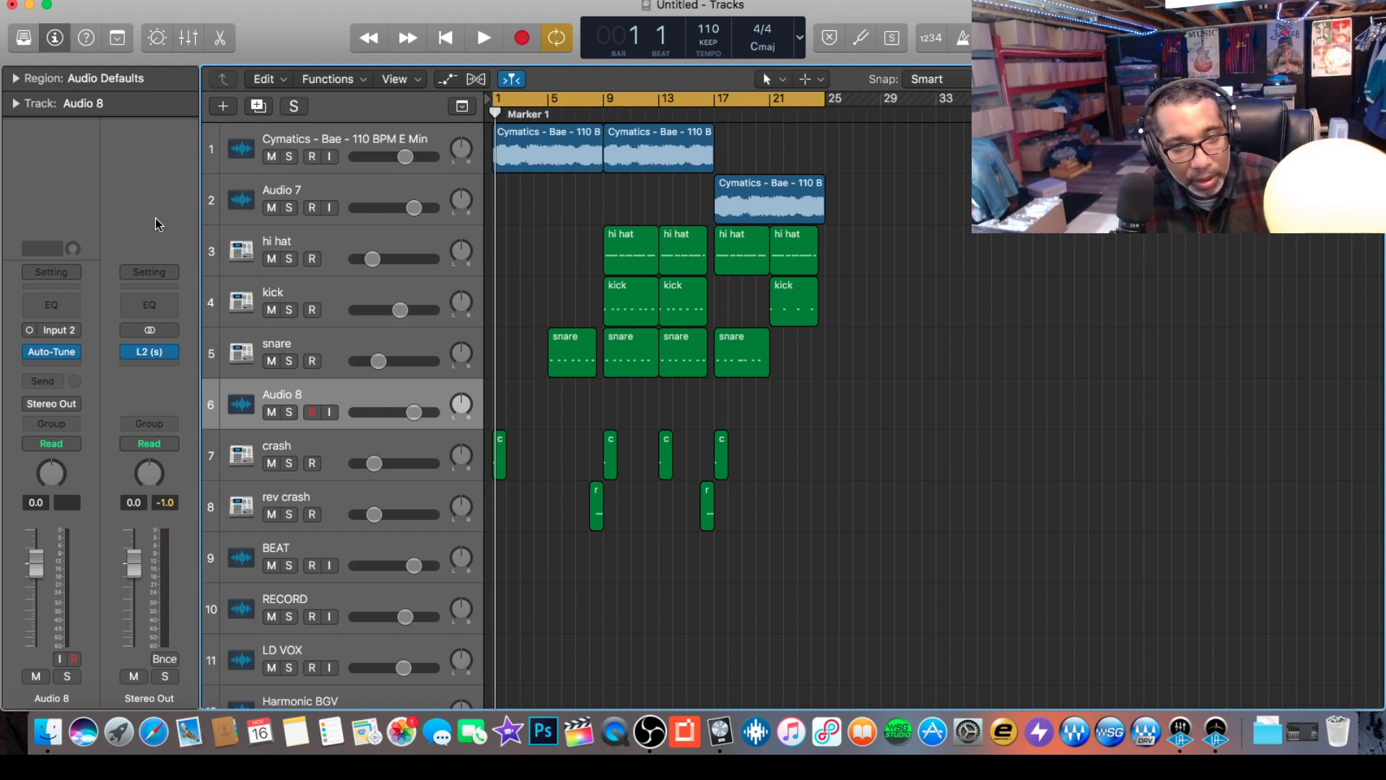
click(330, 412)
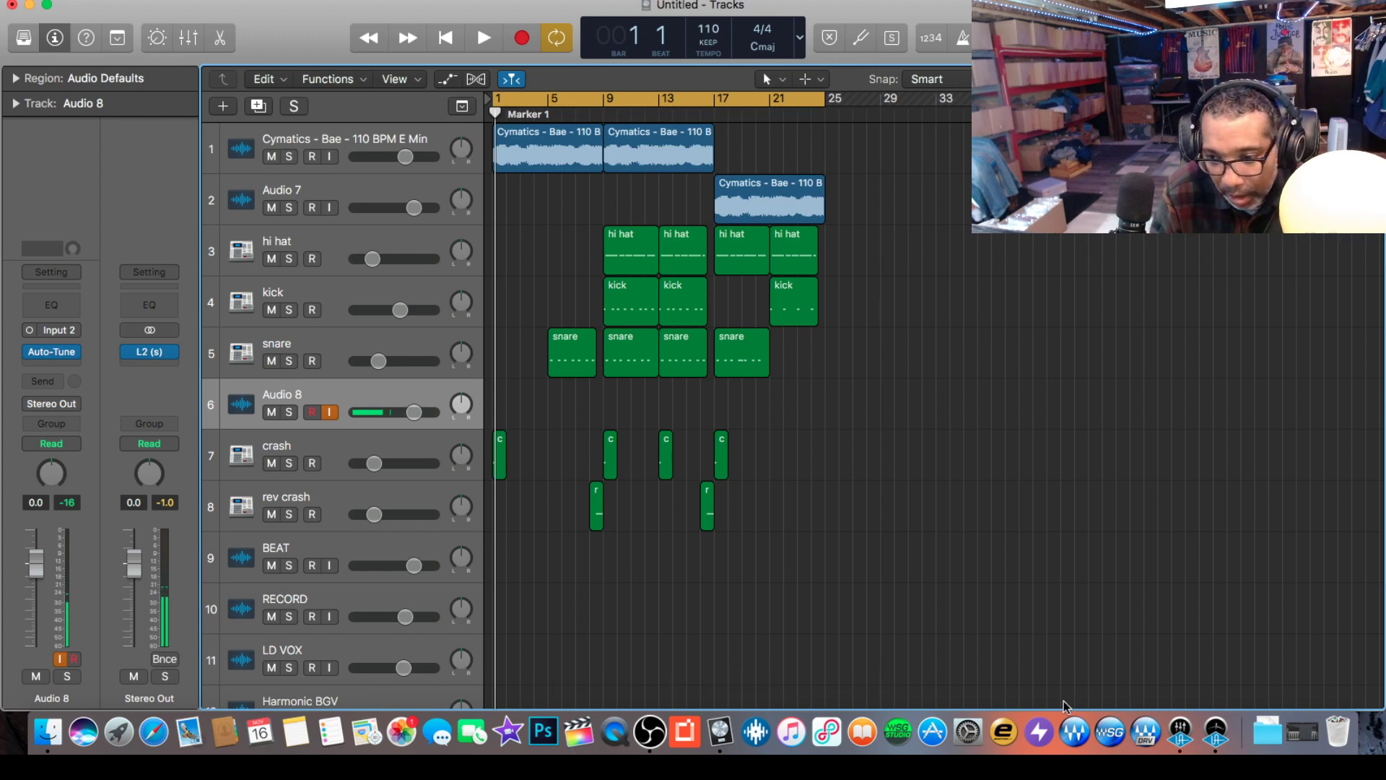
- Switch to the Universal Audio Console and toggle the P Refl Eng insert on the ANALOG 2 channel
click(1181, 744)
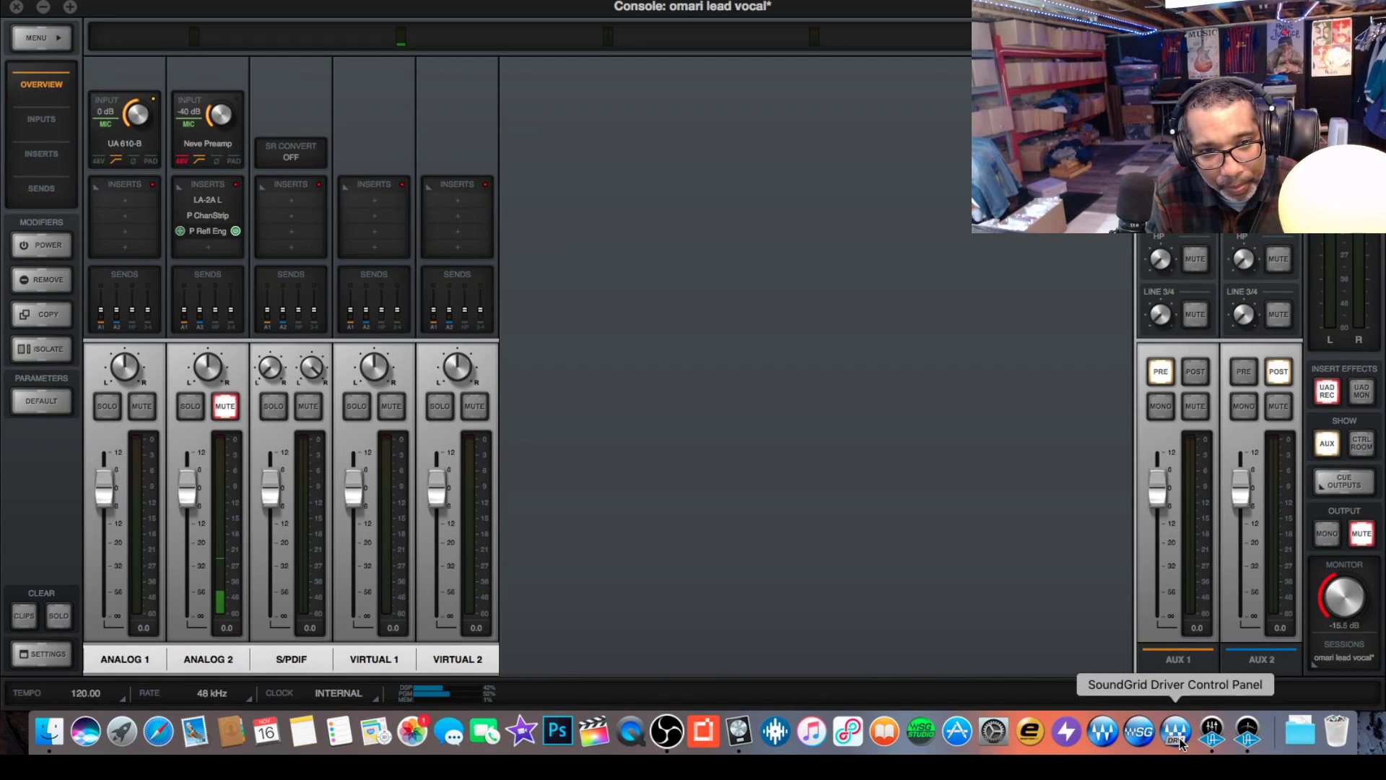
mouse_move(192, 237)
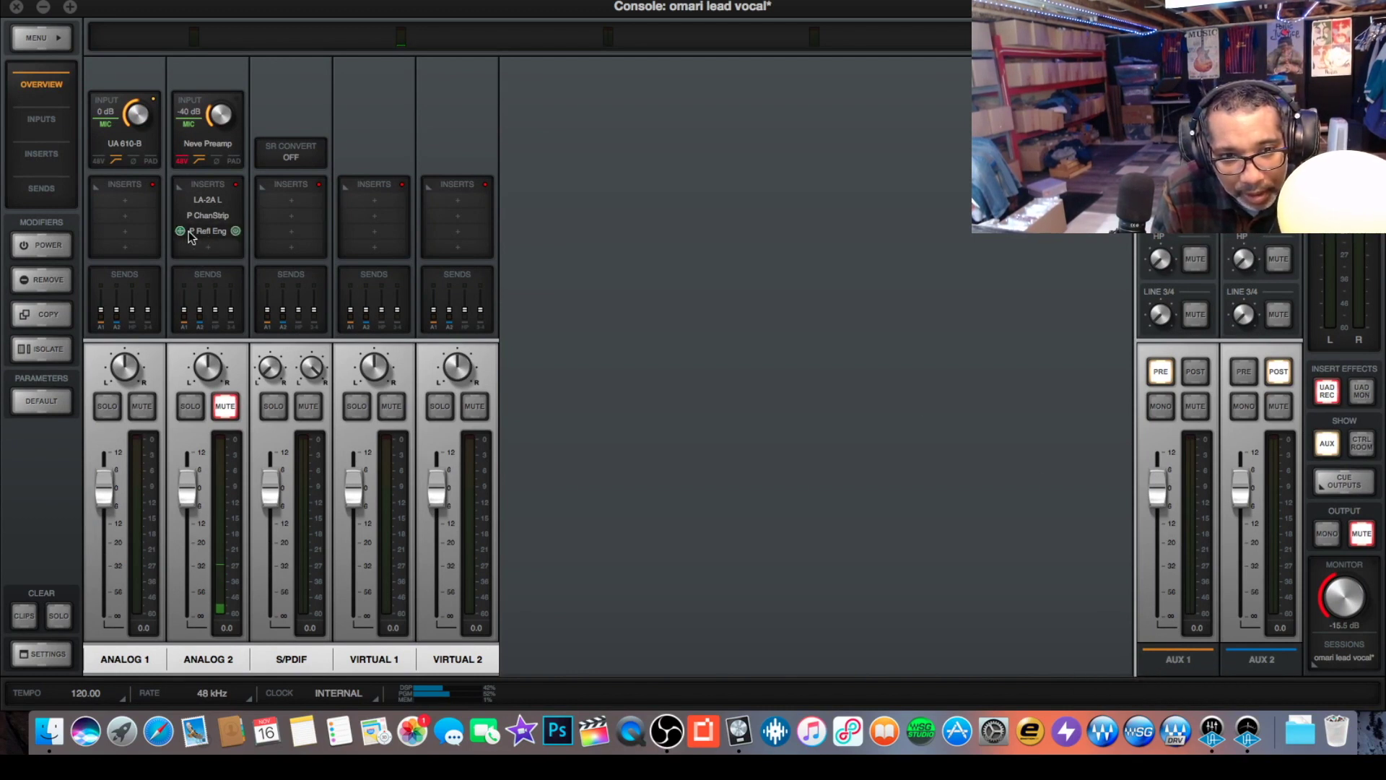
click(236, 235)
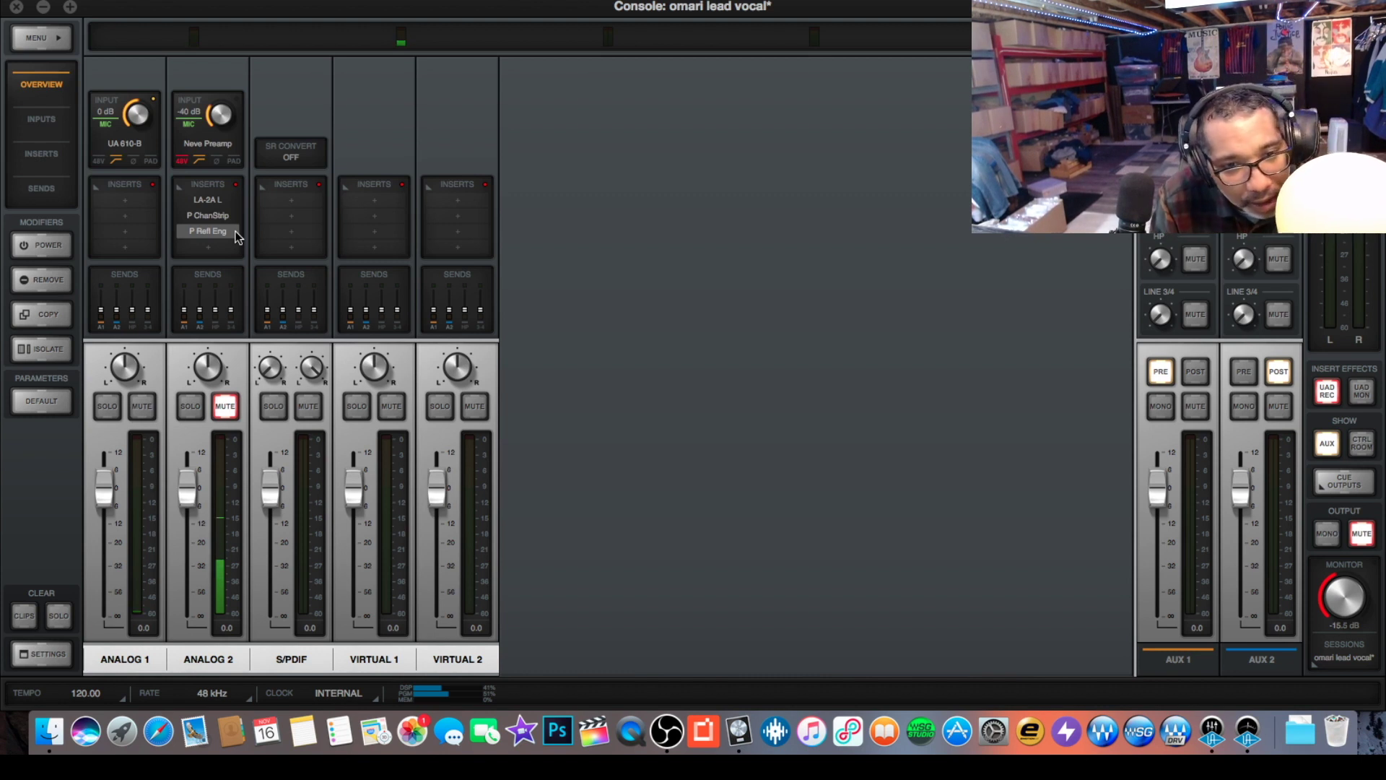
- Open the P Refl Eng insert on ANALOG 2 and switch to Logic Pro X to check the Audio 8 track's signal
mouse_move(189, 238)
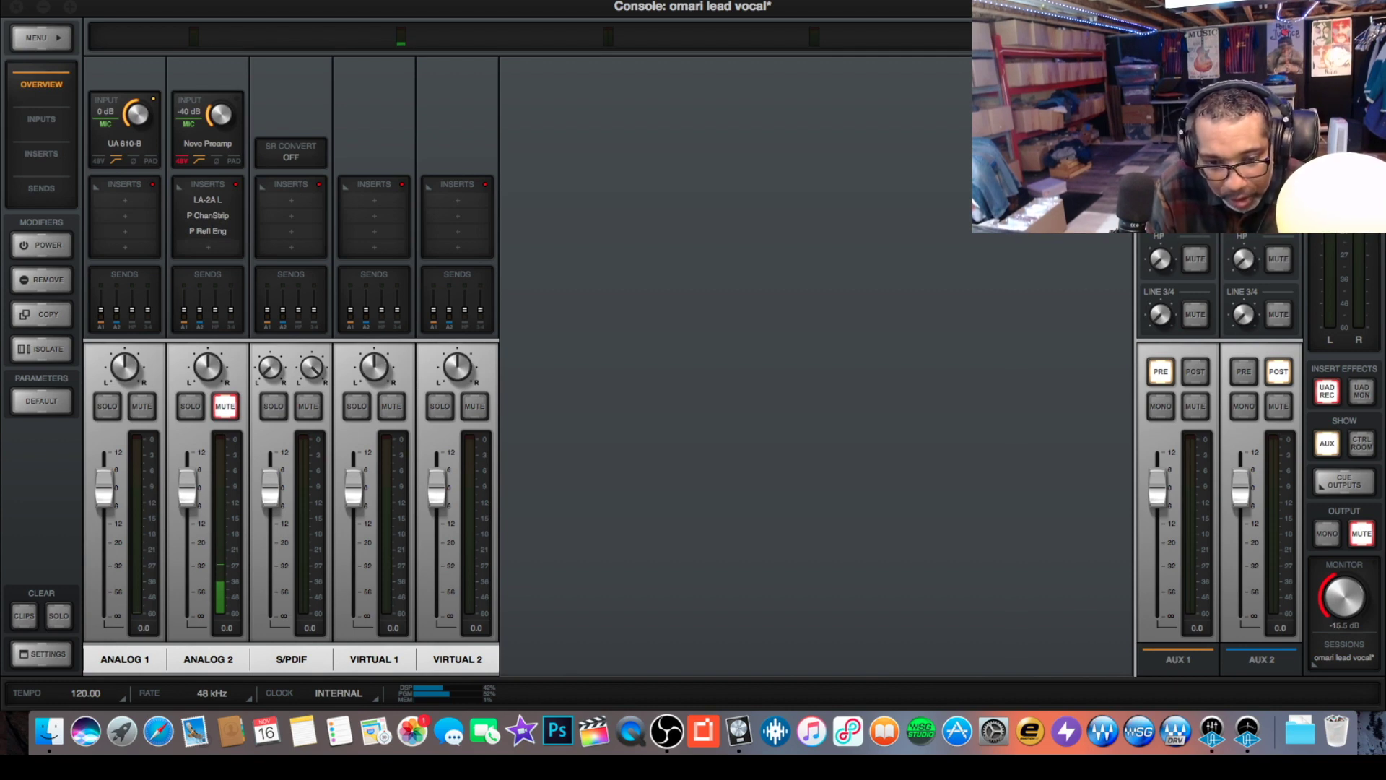
click(208, 231)
drag(151, 141, 674, 118)
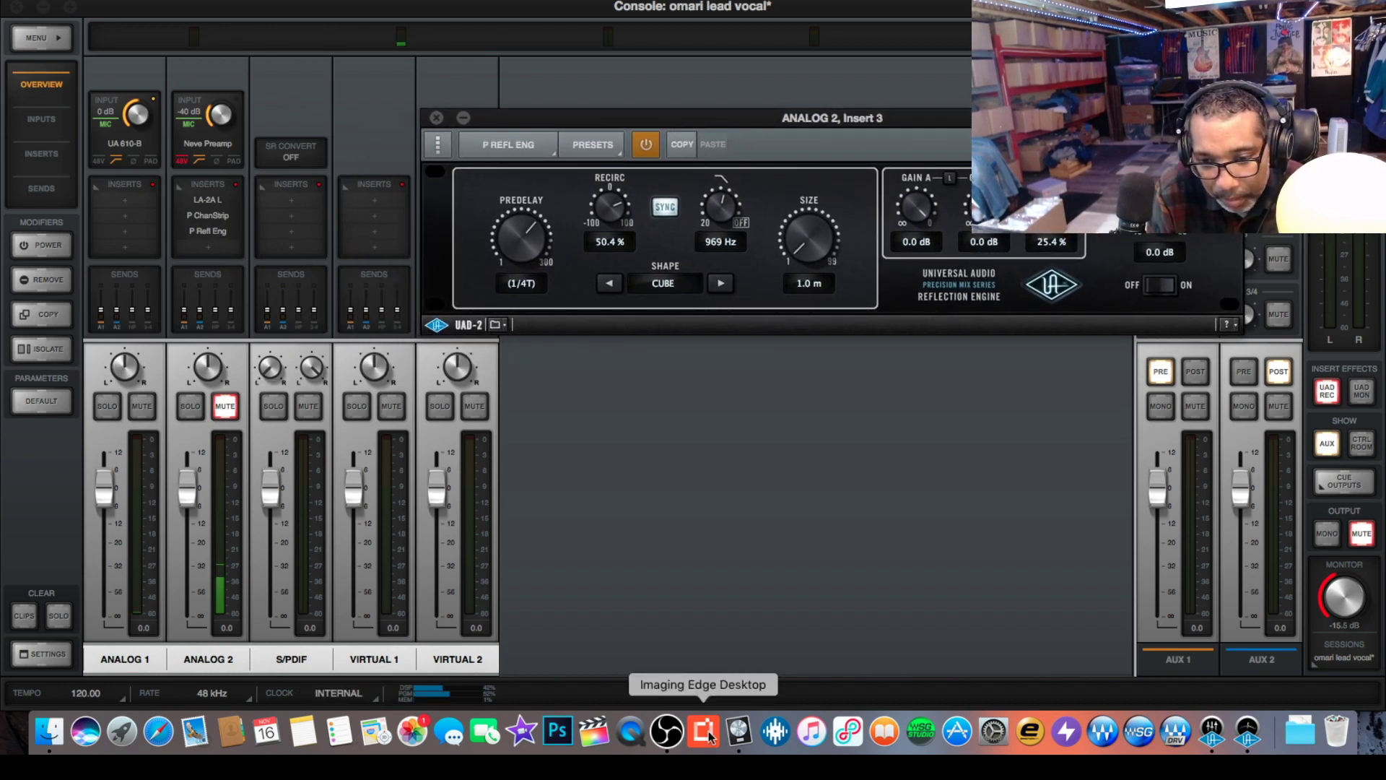
click(739, 731)
mouse_move(33, 357)
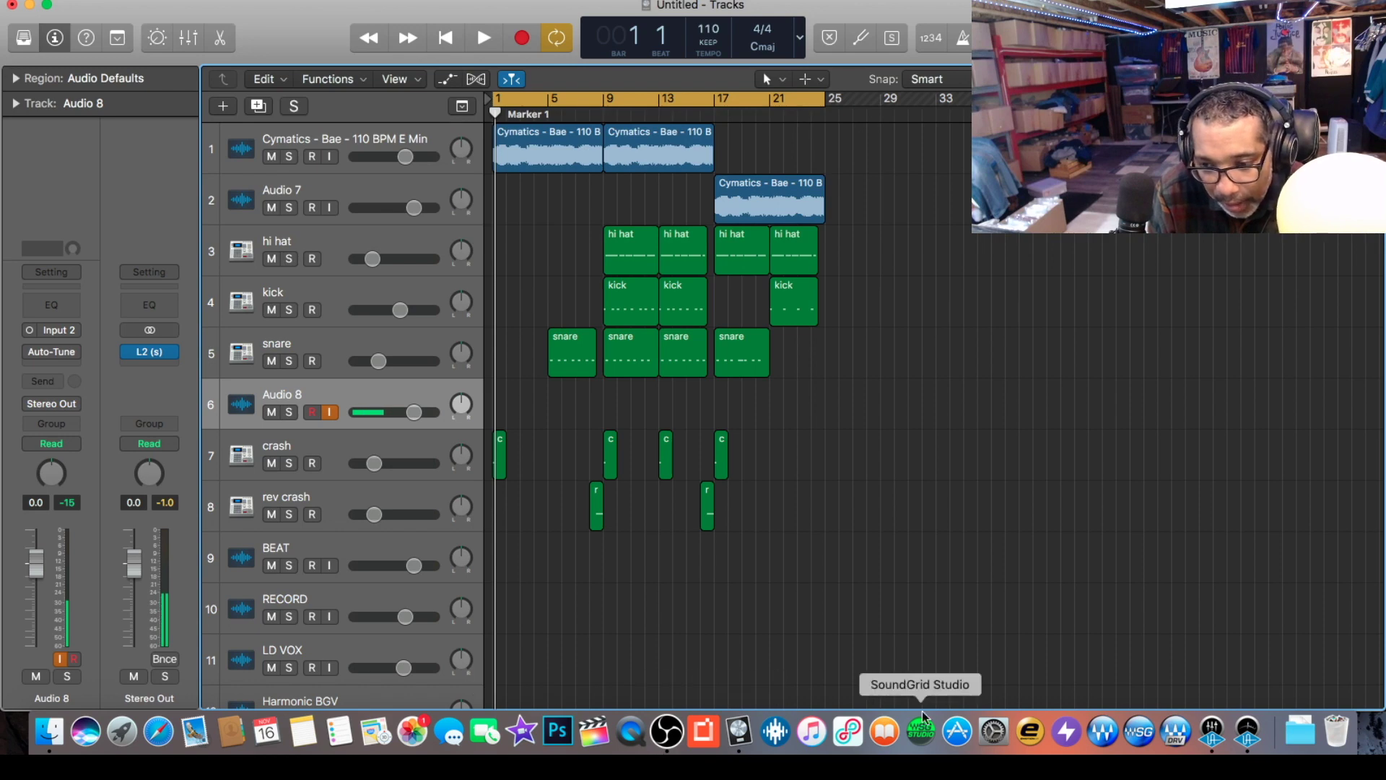
- Switch back to the Universal Audio Console and bypass the P Refl Eng insert on the ANALOG 2 channel
click(1214, 734)
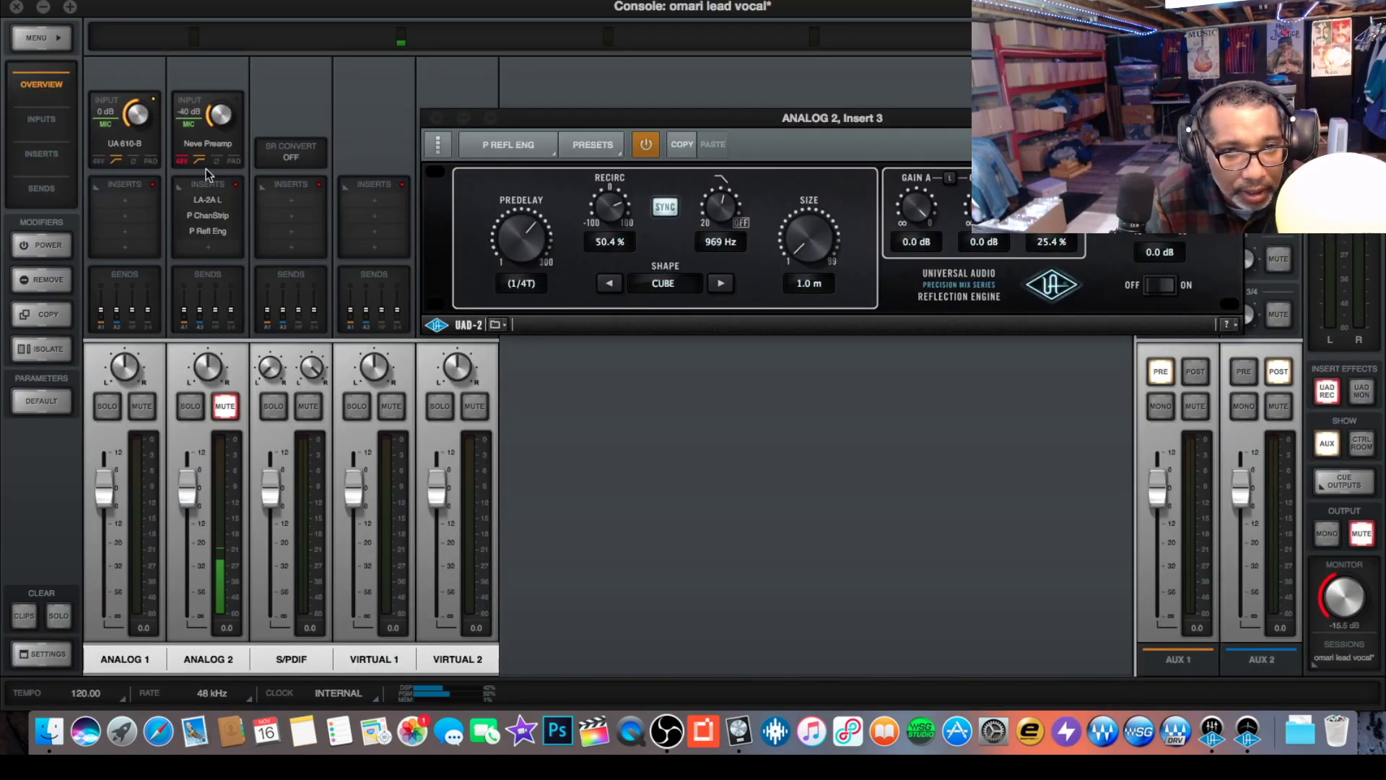
mouse_move(210, 150)
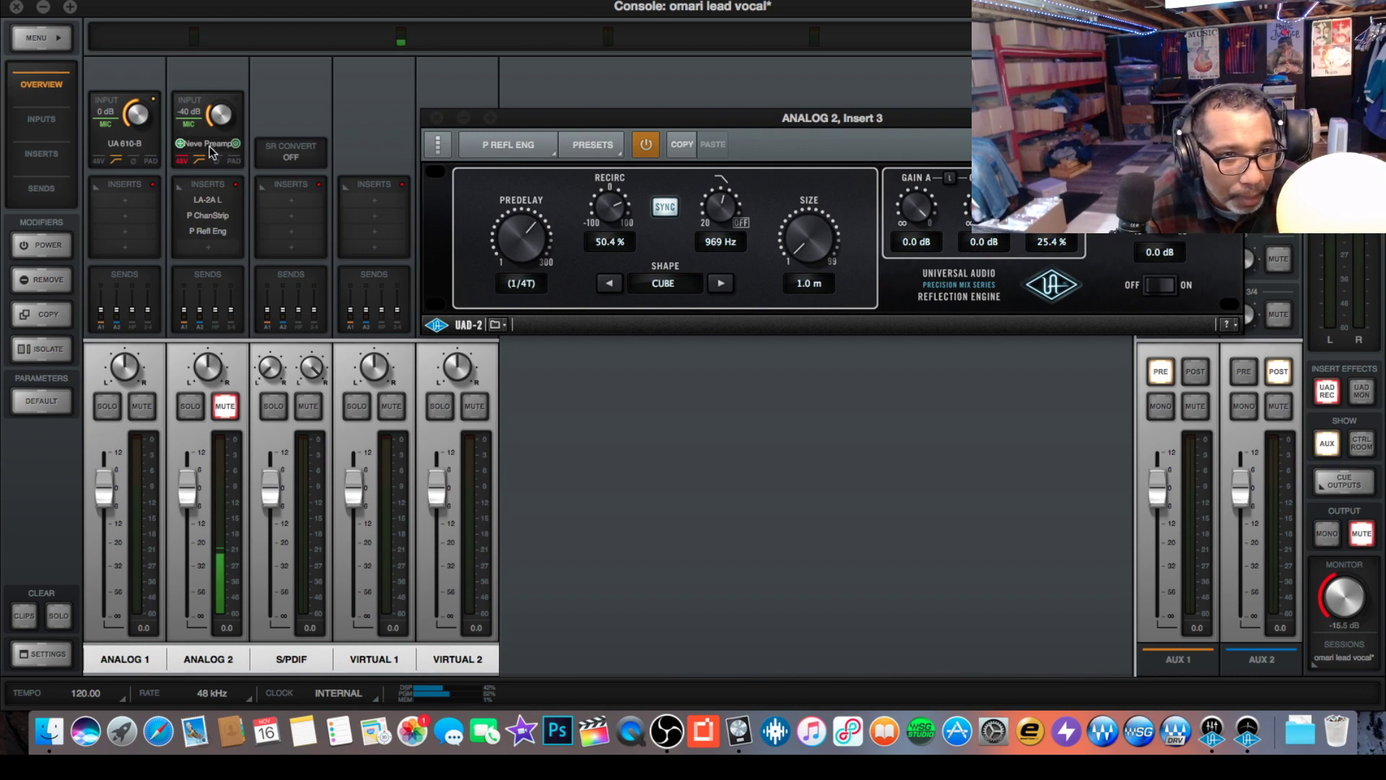
mouse_move(209, 233)
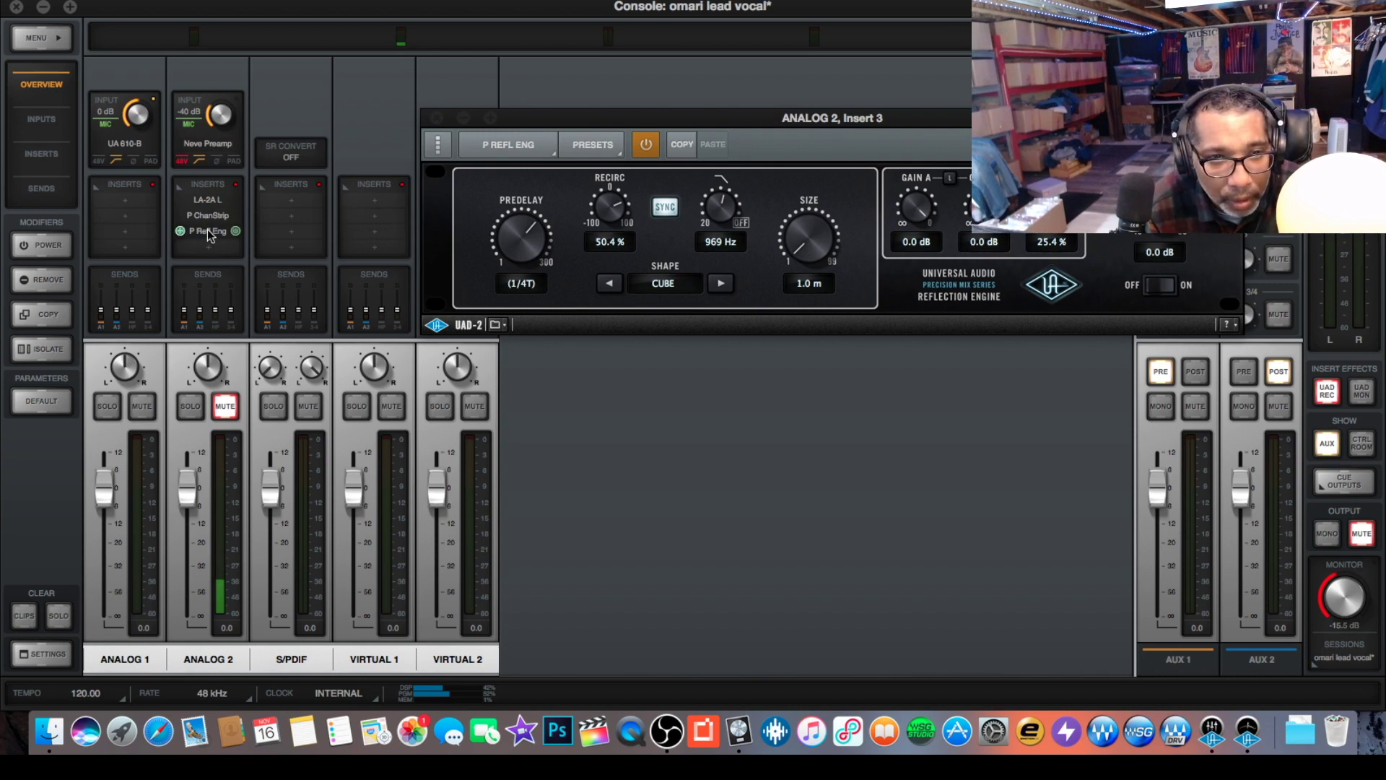
click(234, 231)
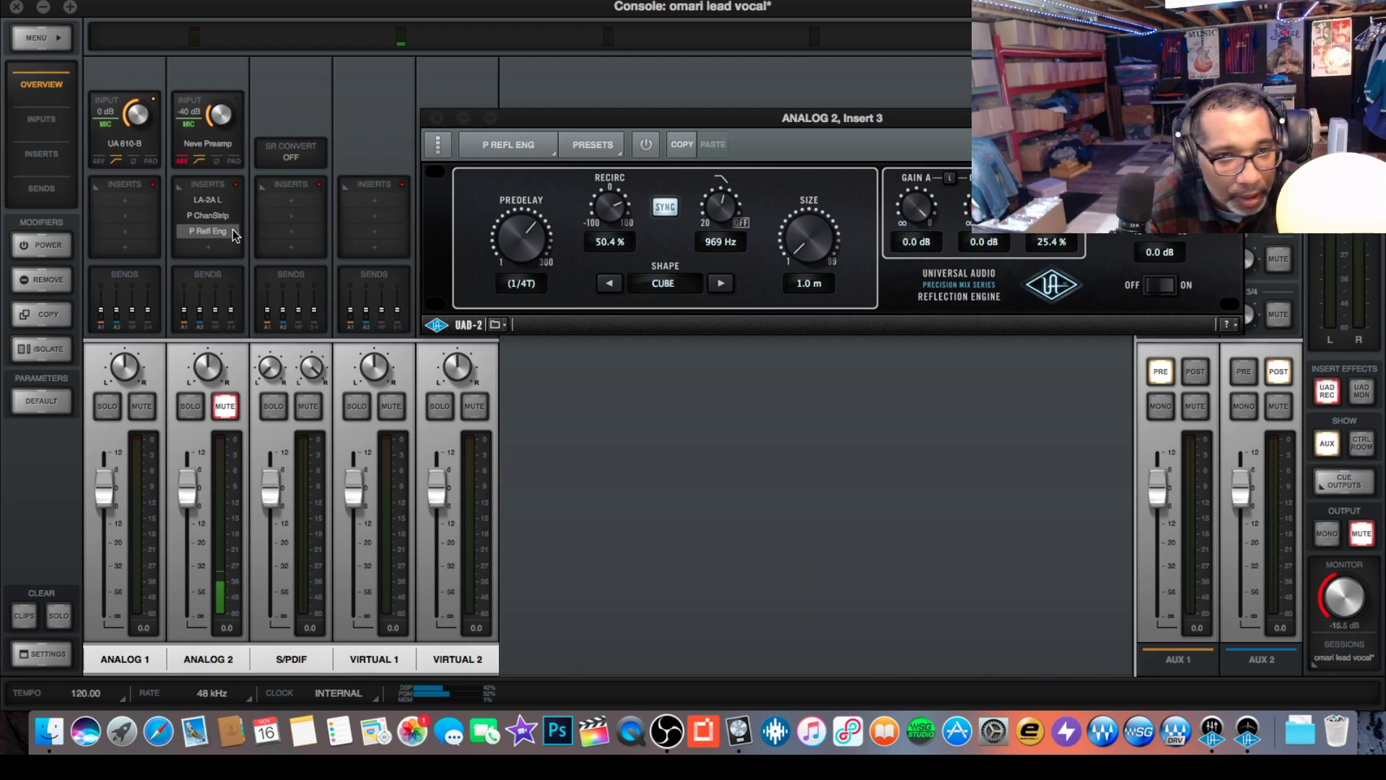
- Open the Neve Preamp on ANALOG 2, adjust its output level to slightly above 0 dB, and close the plug-in window
click(206, 144)
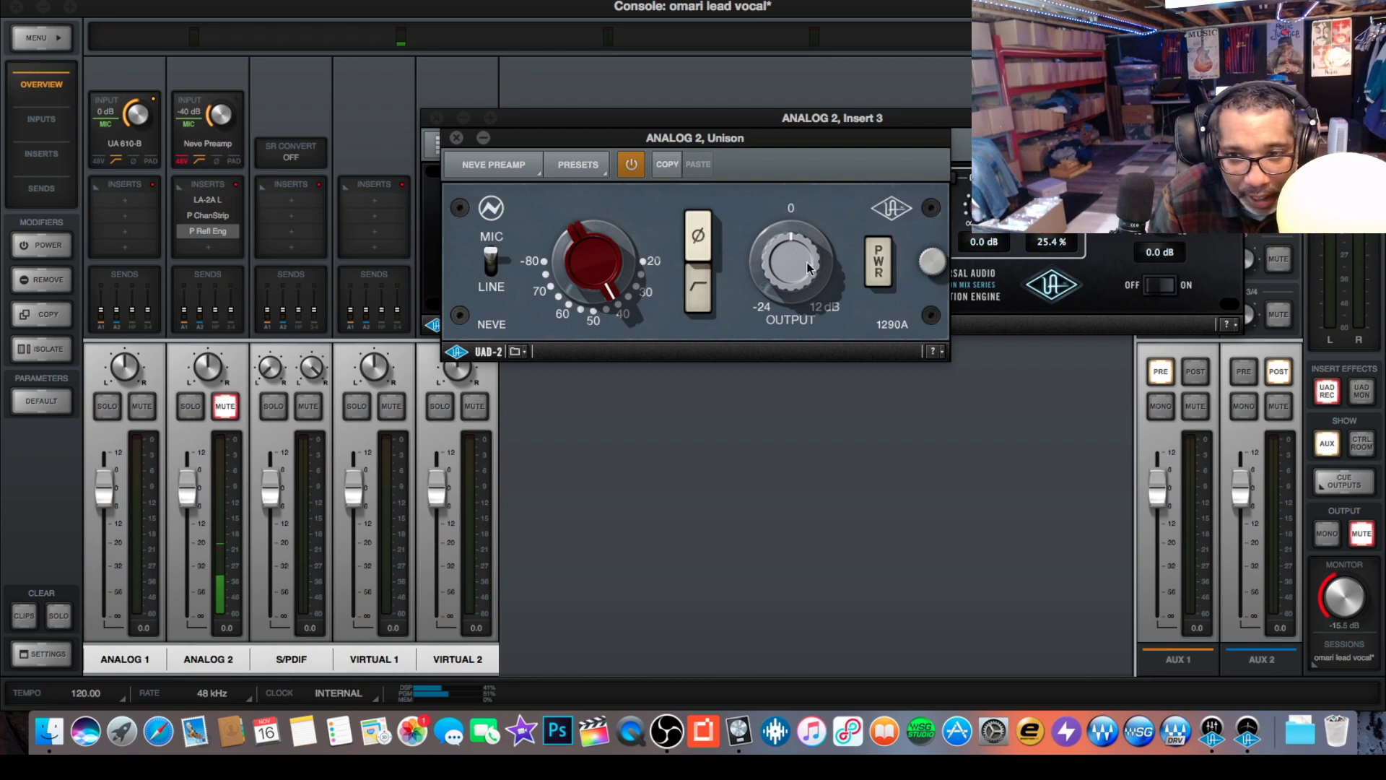
drag(808, 277, 799, 197)
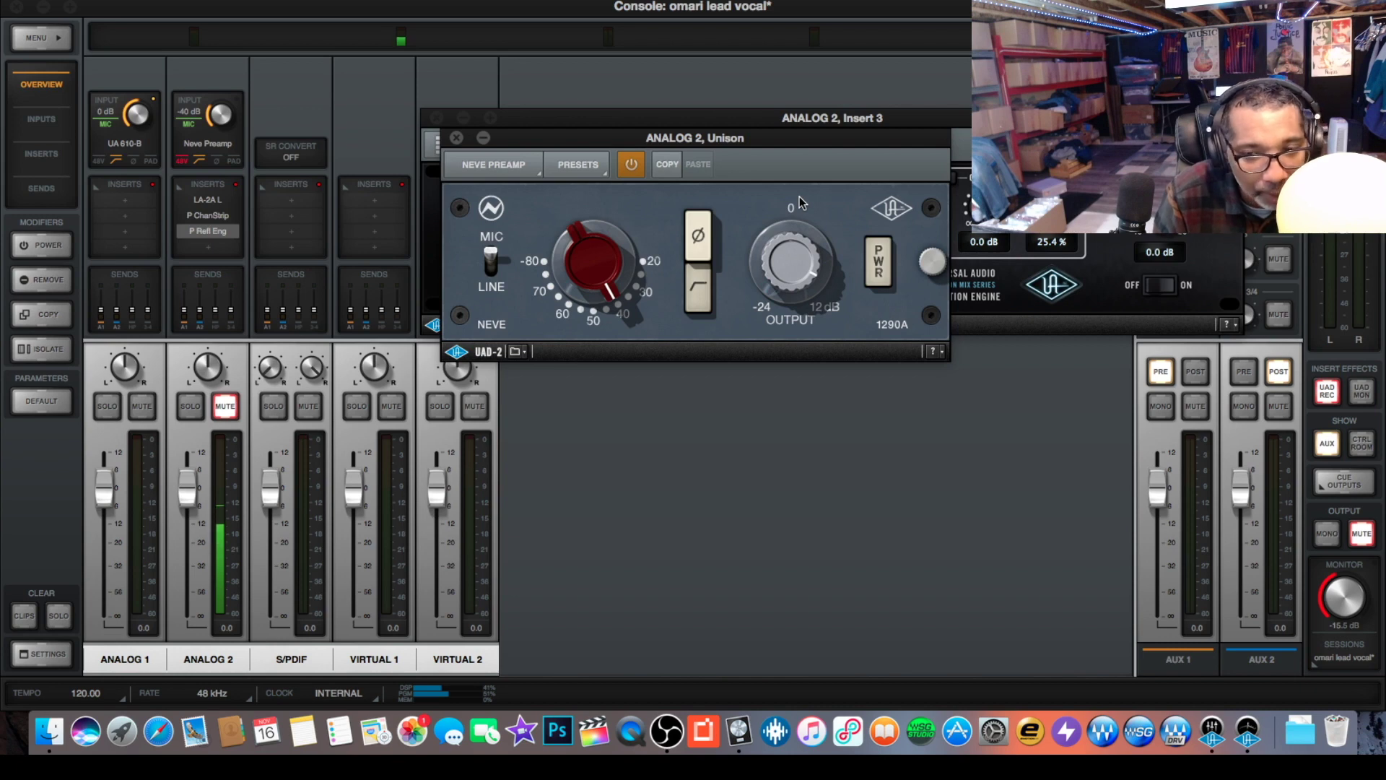
drag(799, 197, 815, 260)
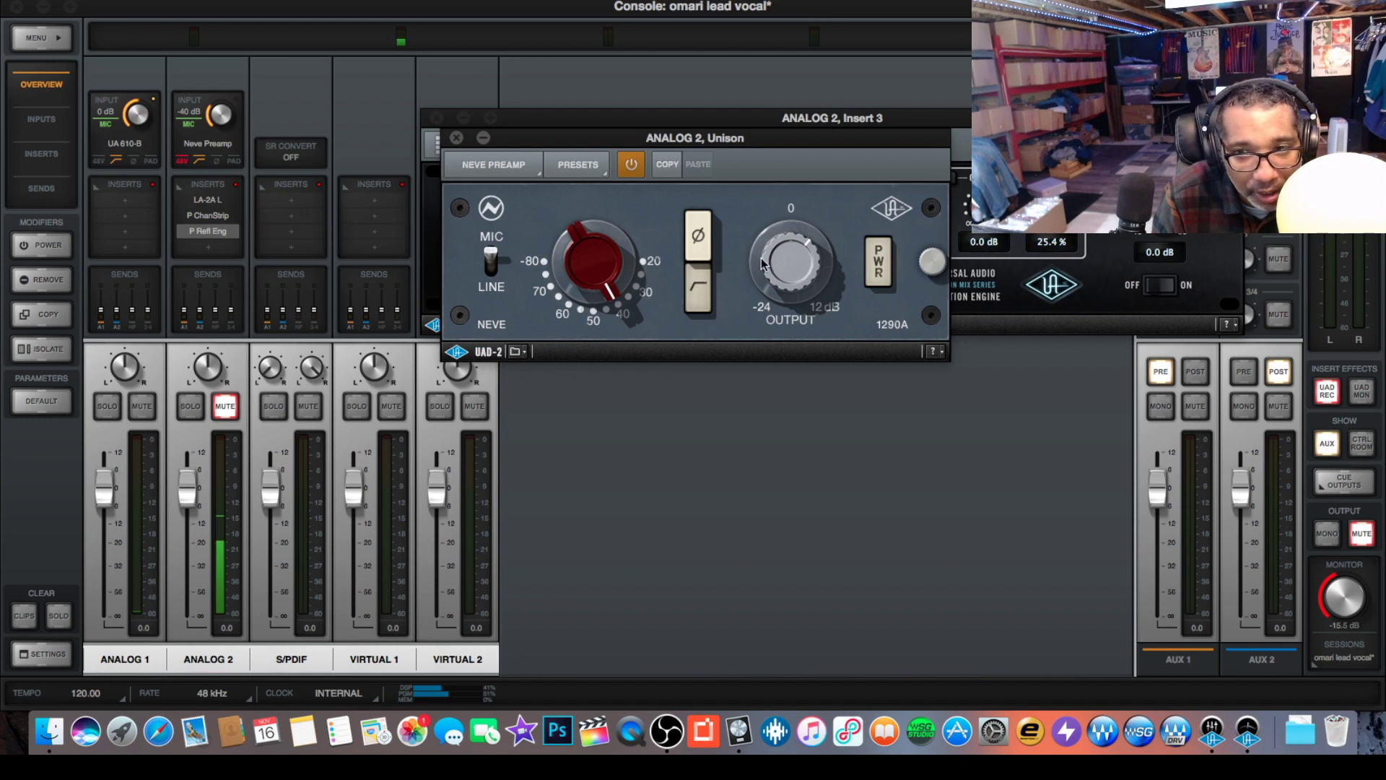
drag(789, 258, 789, 250)
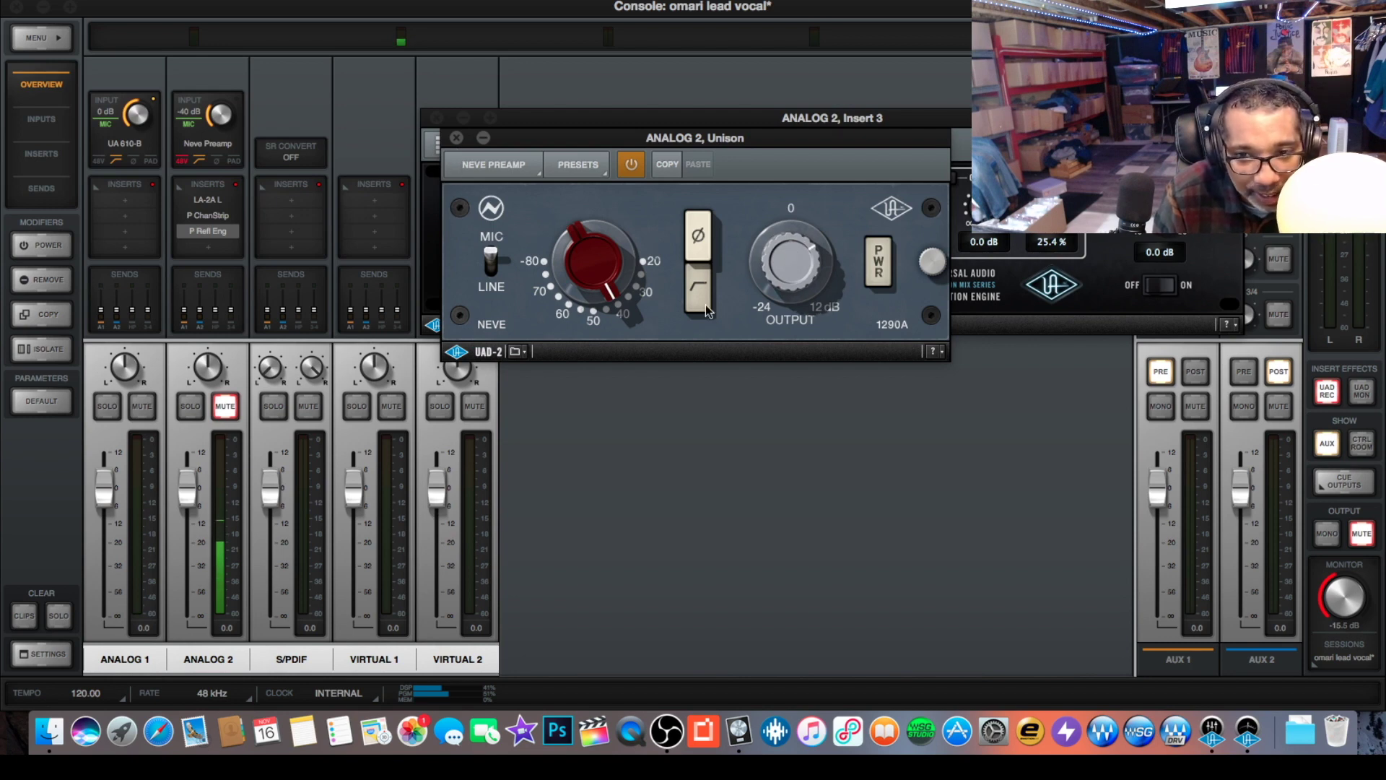
click(457, 139)
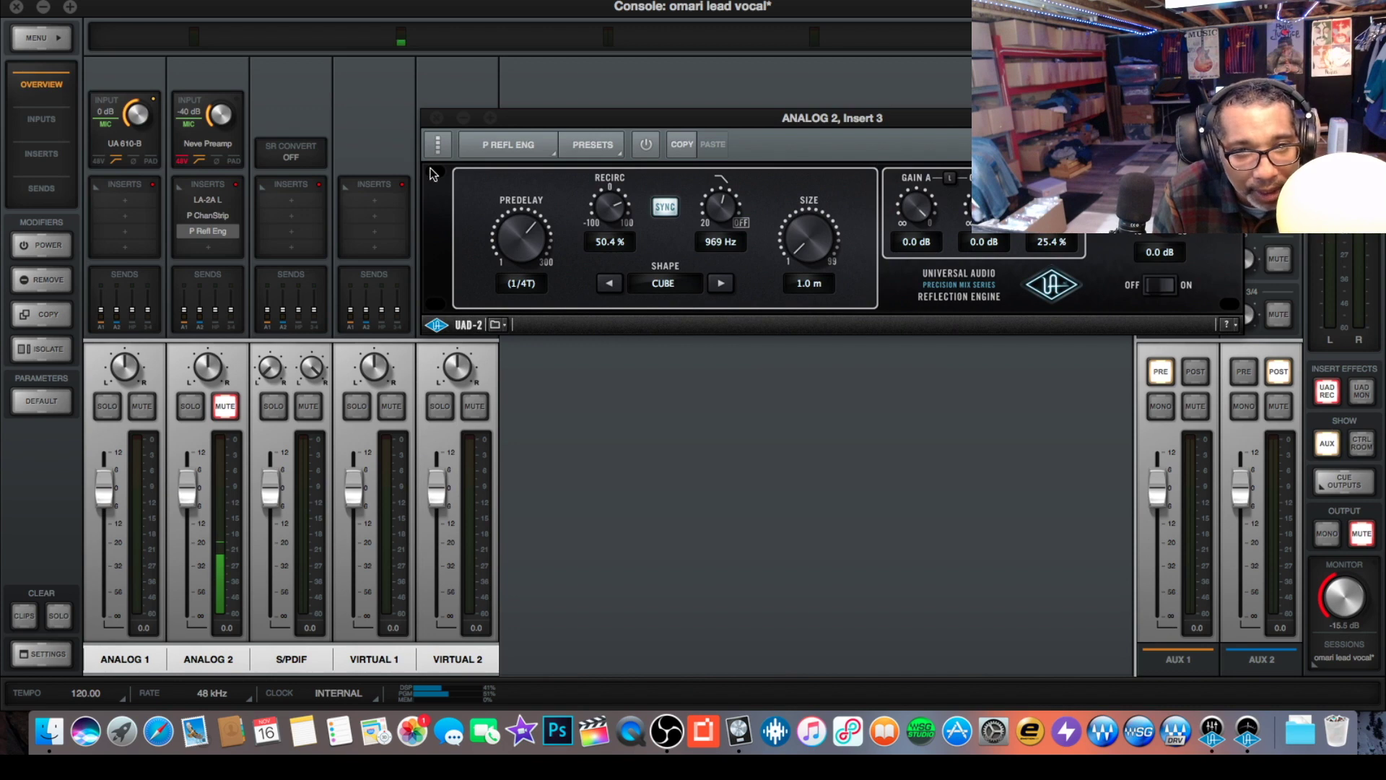
- Lower the peak reduction of the LA-2A L insert on ANALOG 2 to about 40 and close its window
click(208, 200)
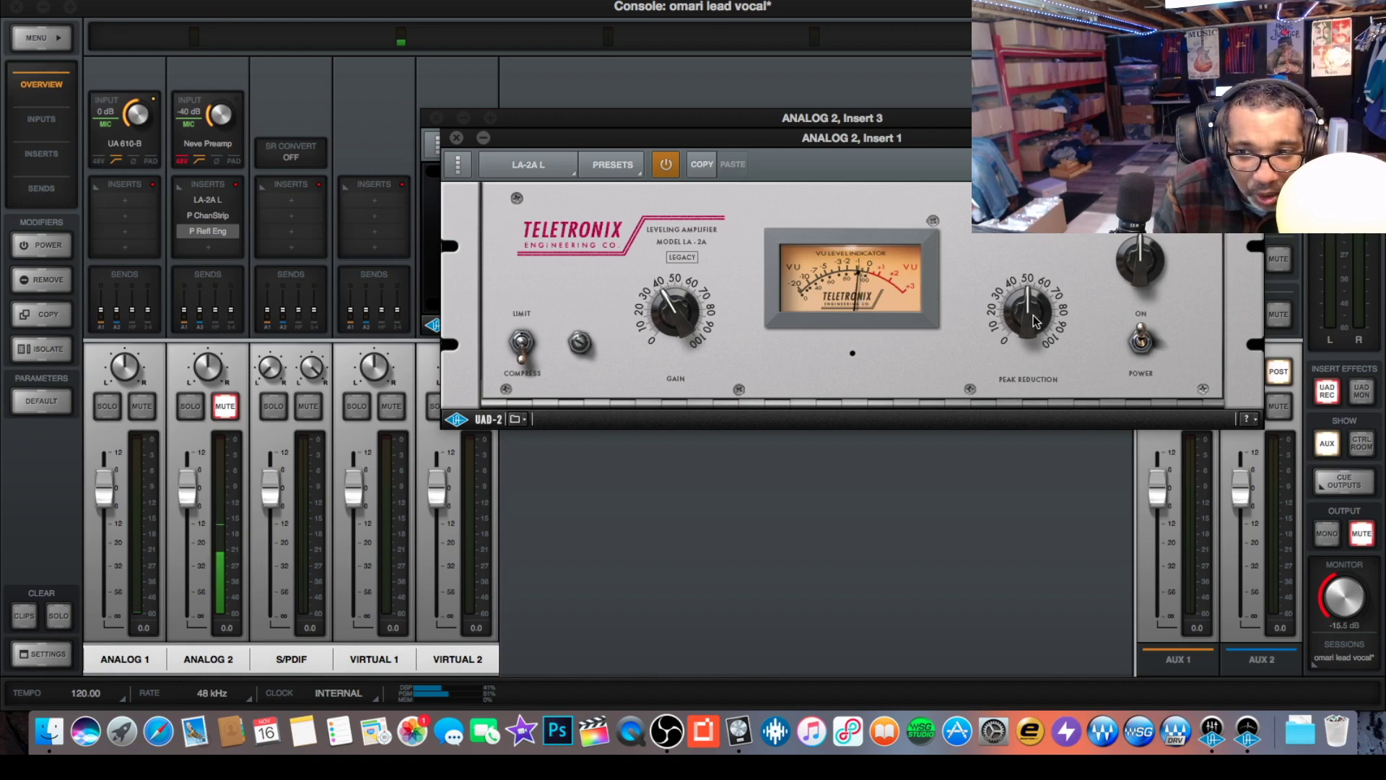
drag(1037, 307, 1044, 339)
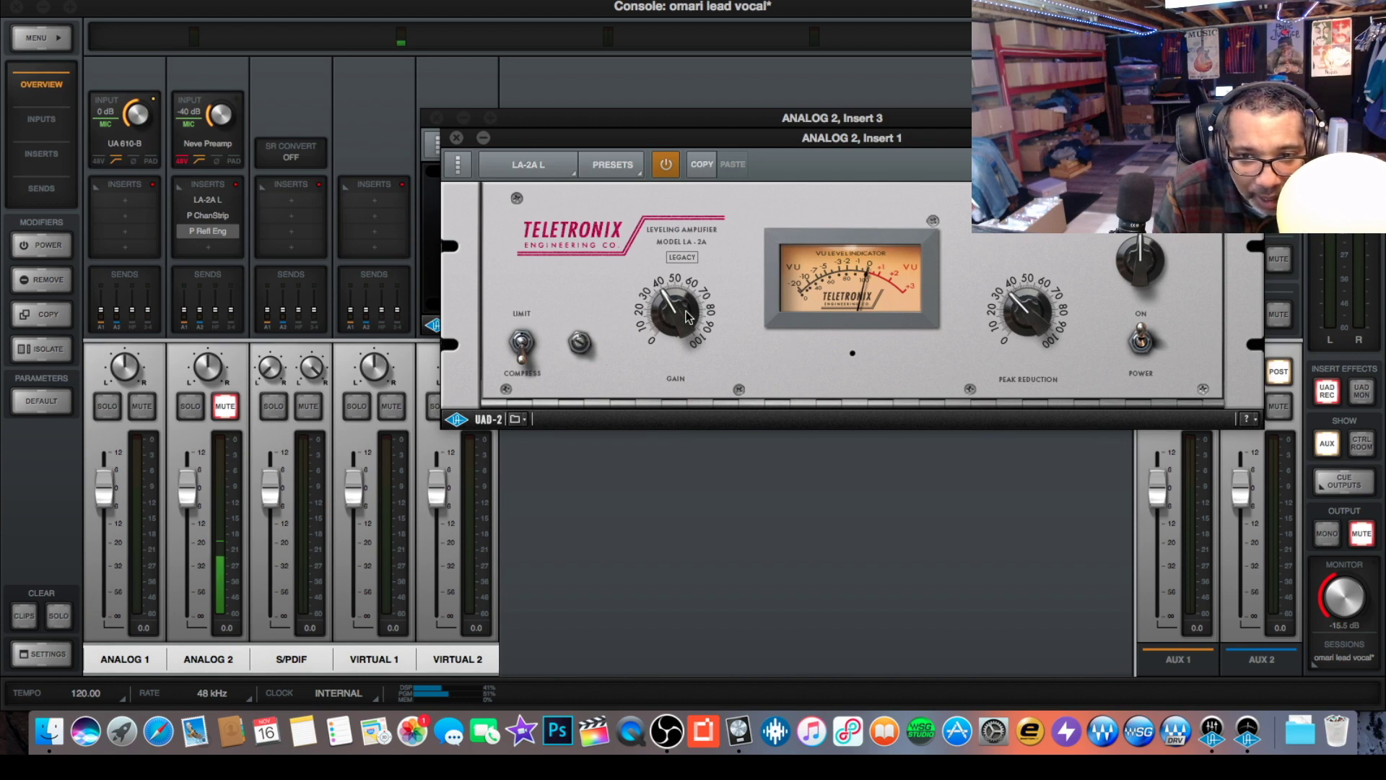
mouse_move(686, 311)
mouse_down()
mouse_move(679, 268)
mouse_move(691, 314)
mouse_up()
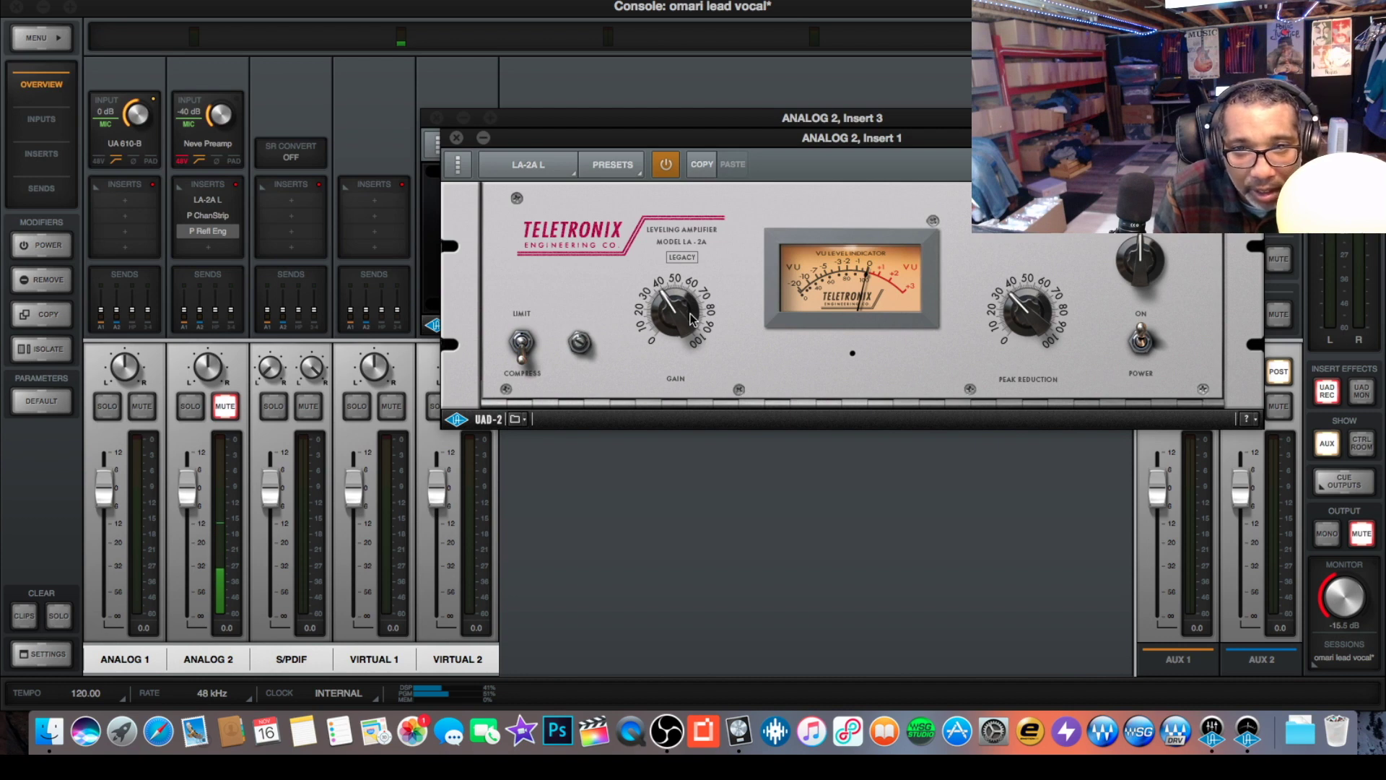
click(457, 137)
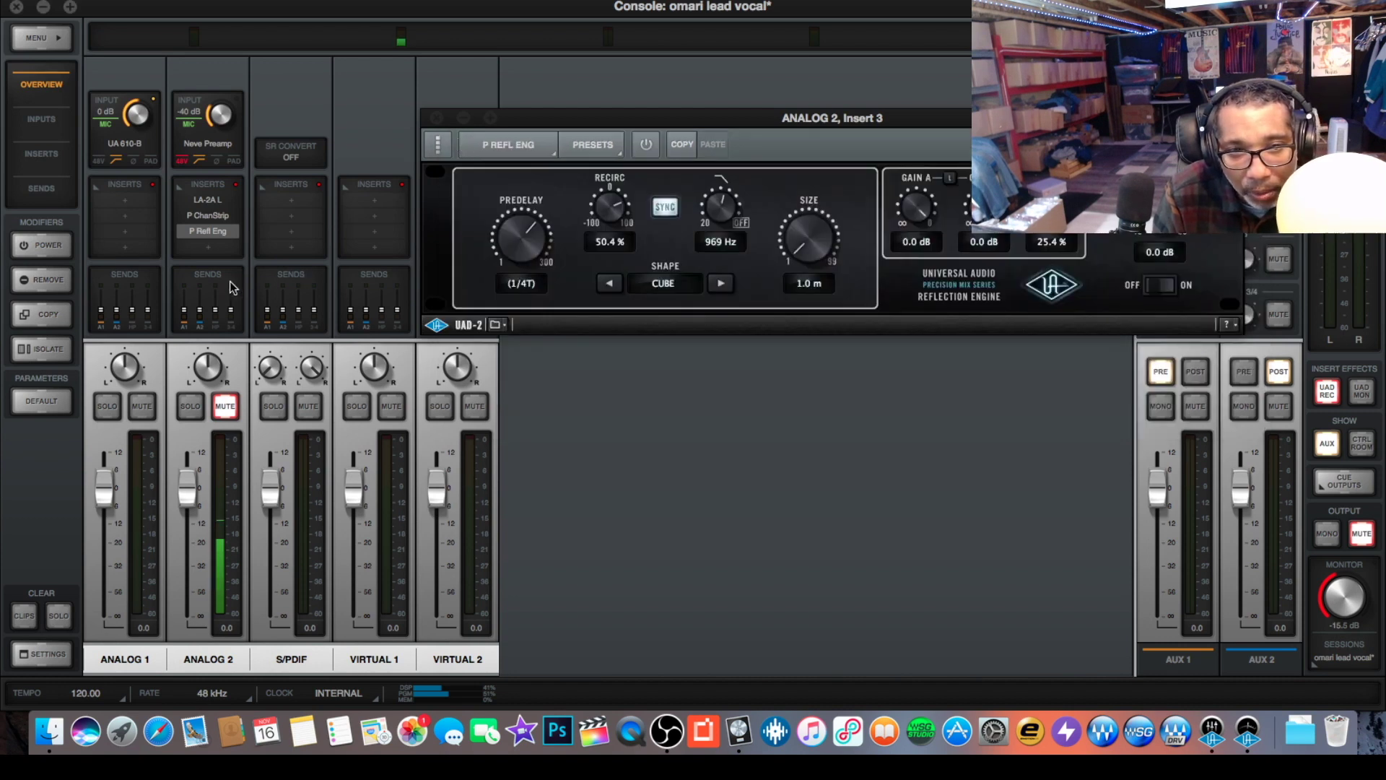
- Bypass the P ChanStrip insert on ANALOG 2 and browse the P Refl Eng presets, closing both plug-in windows
click(211, 215)
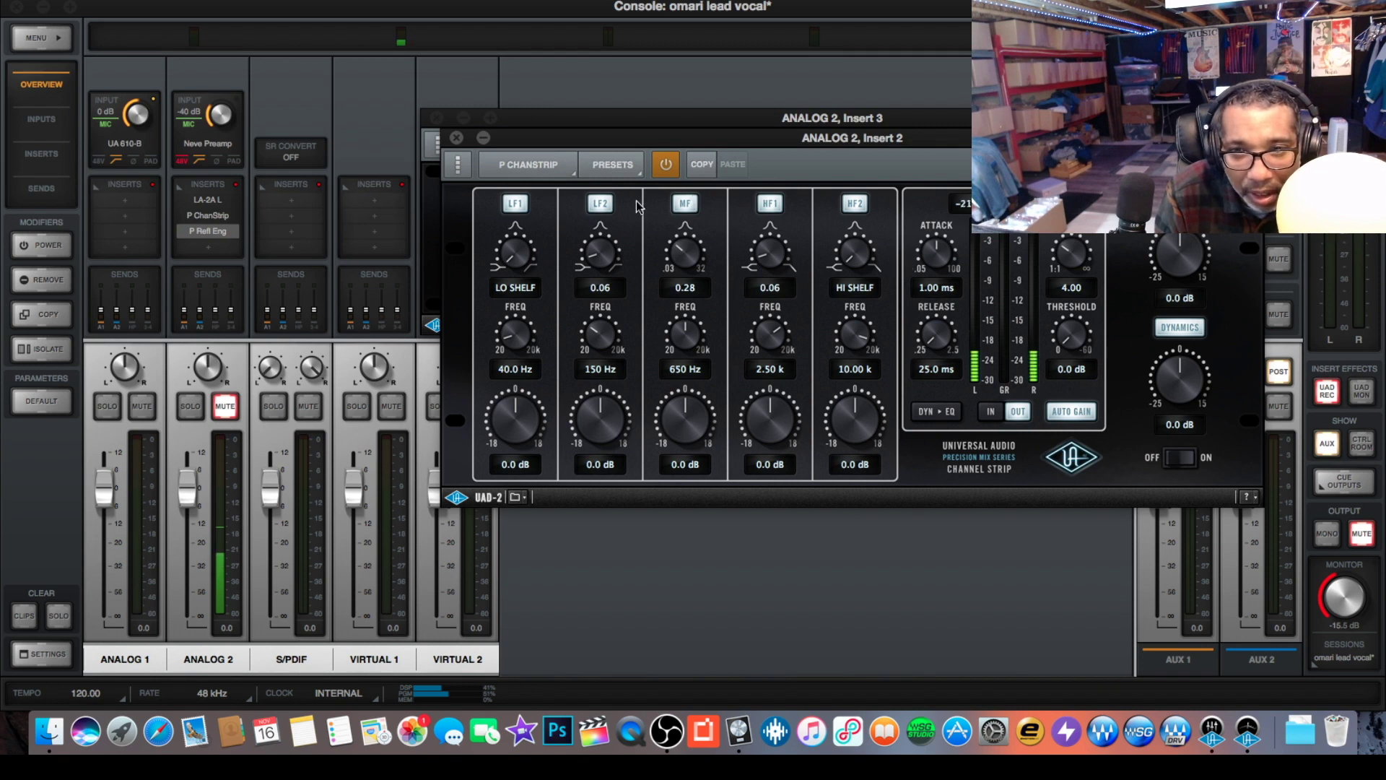
click(236, 216)
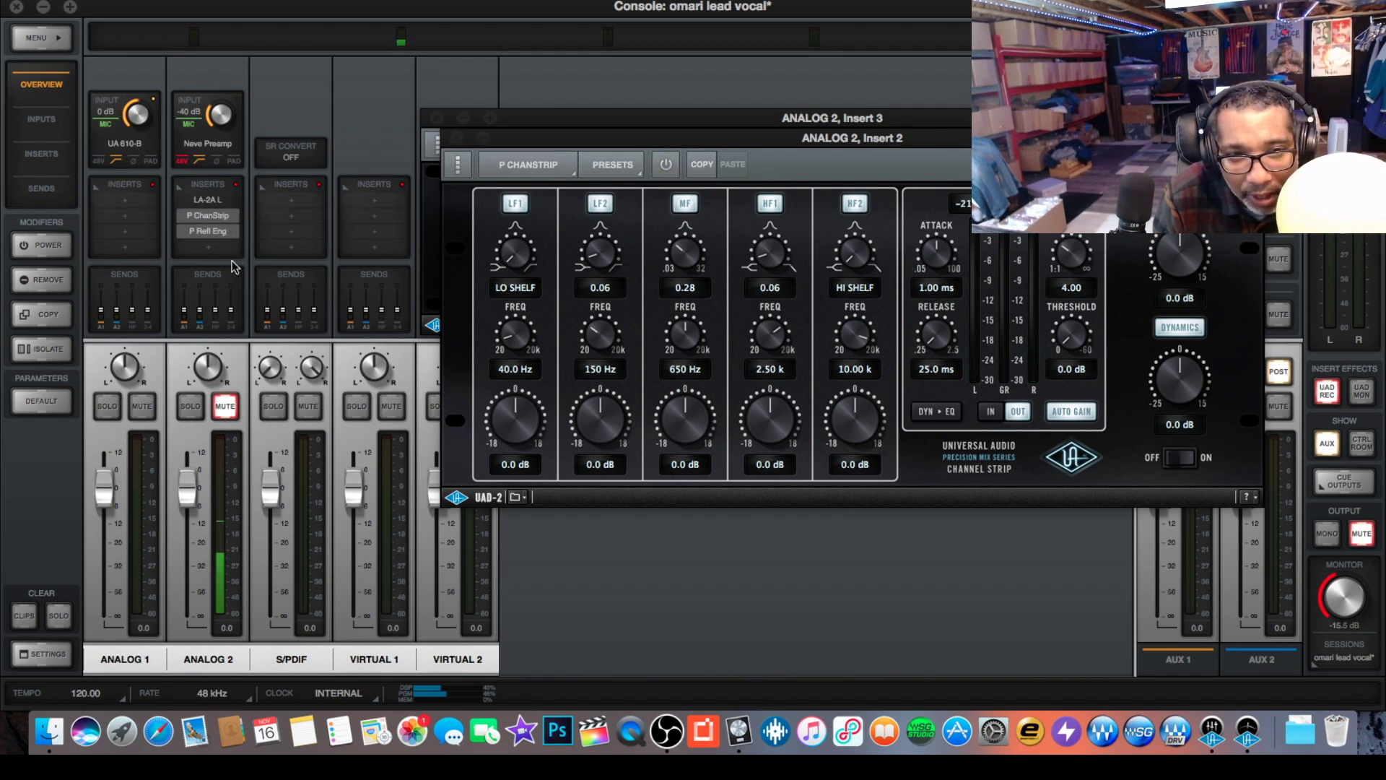
click(206, 231)
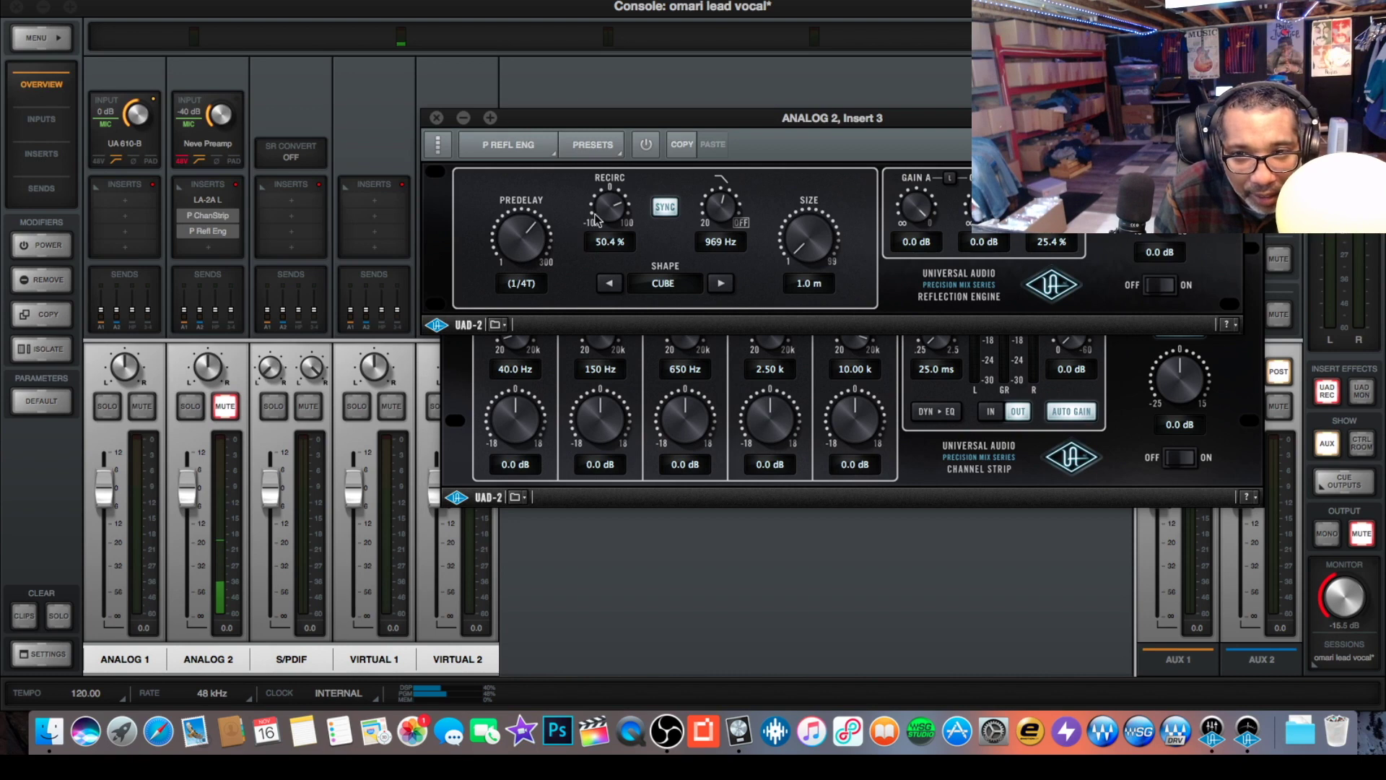
click(593, 147)
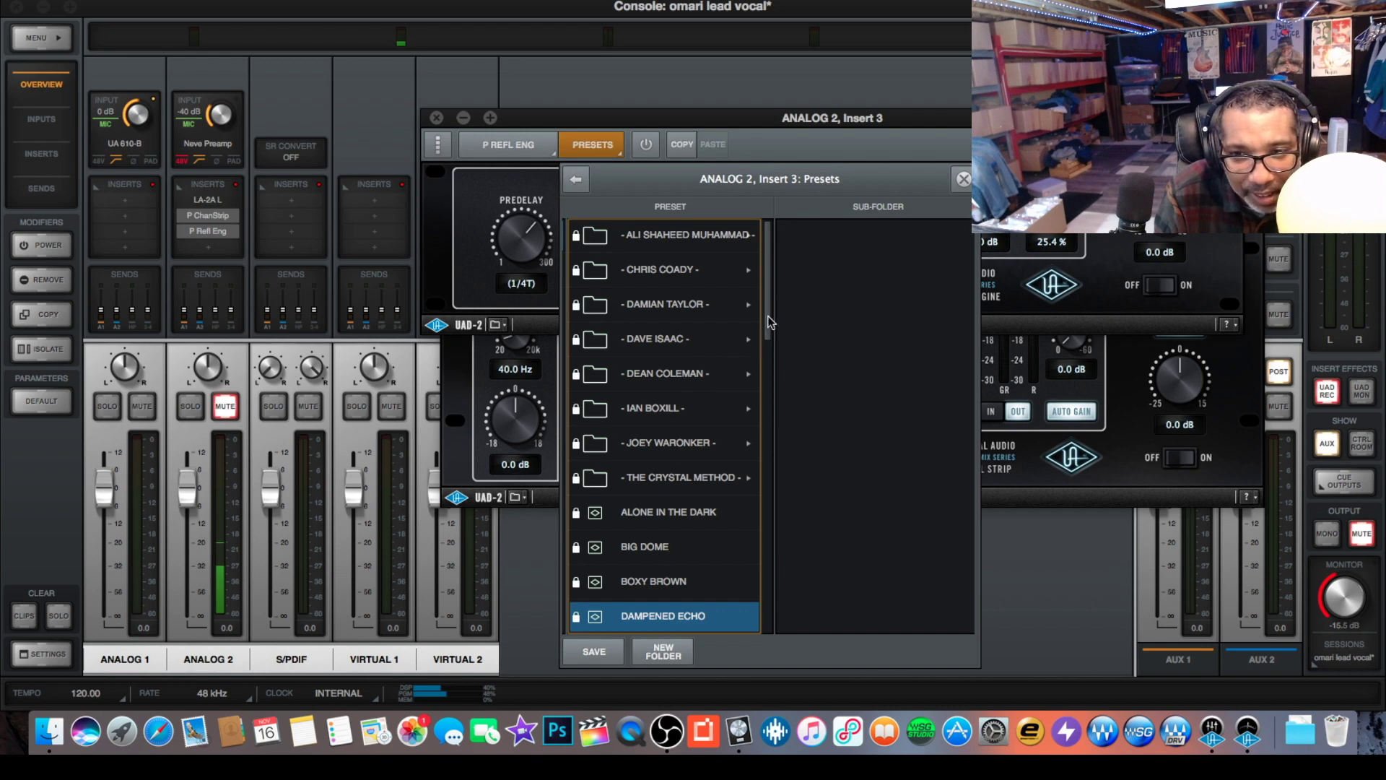
drag(769, 322, 773, 356)
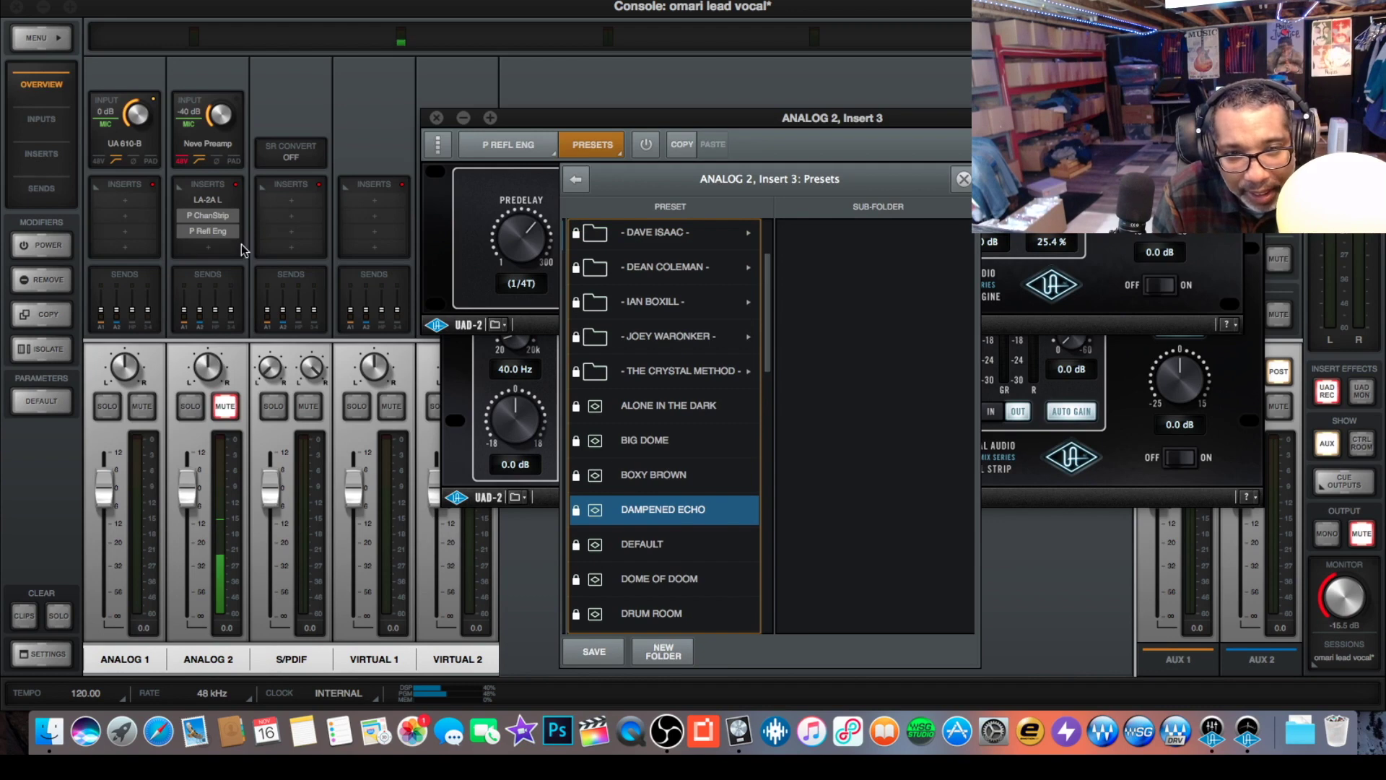
click(436, 118)
click(457, 137)
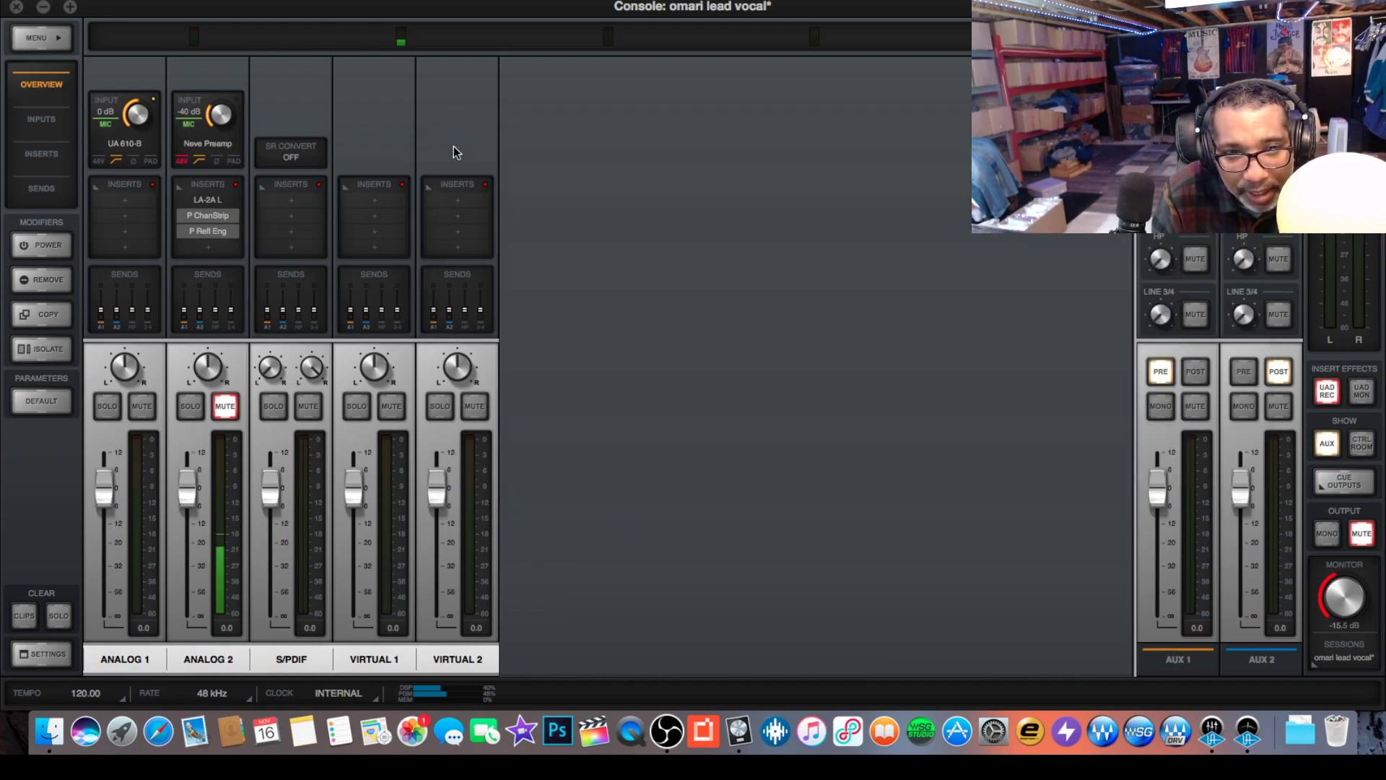
- Review the Neve Preamp and LA-2A L settings on the ANALOG 2 channel
click(211, 146)
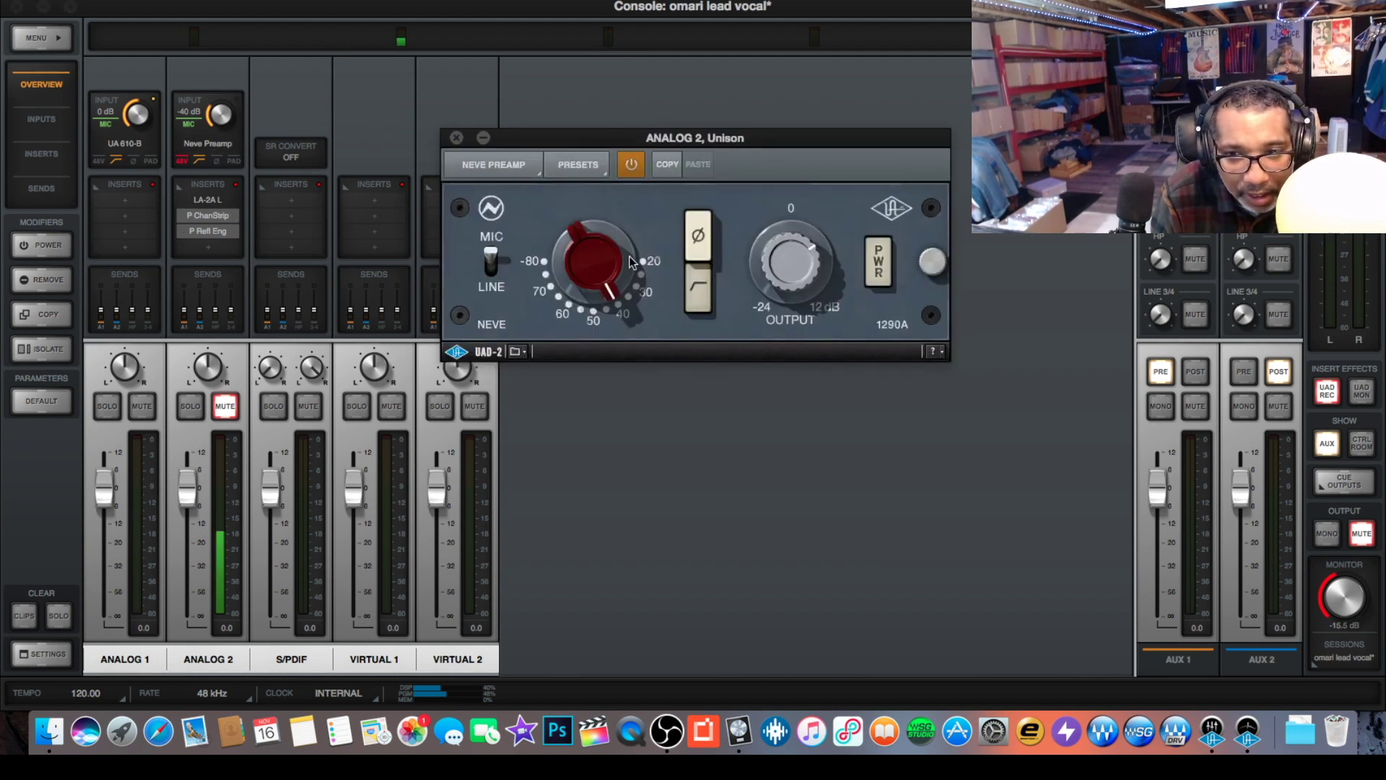
click(456, 137)
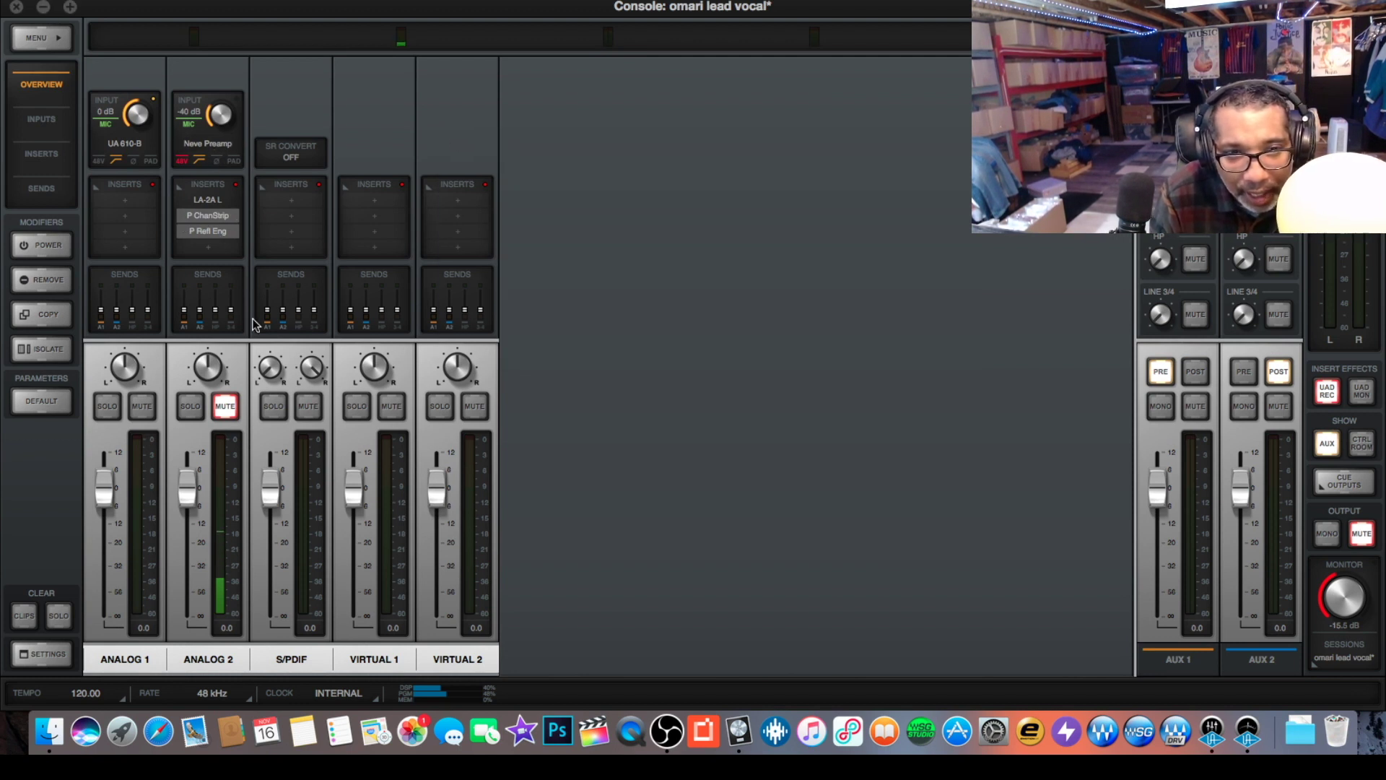
click(202, 200)
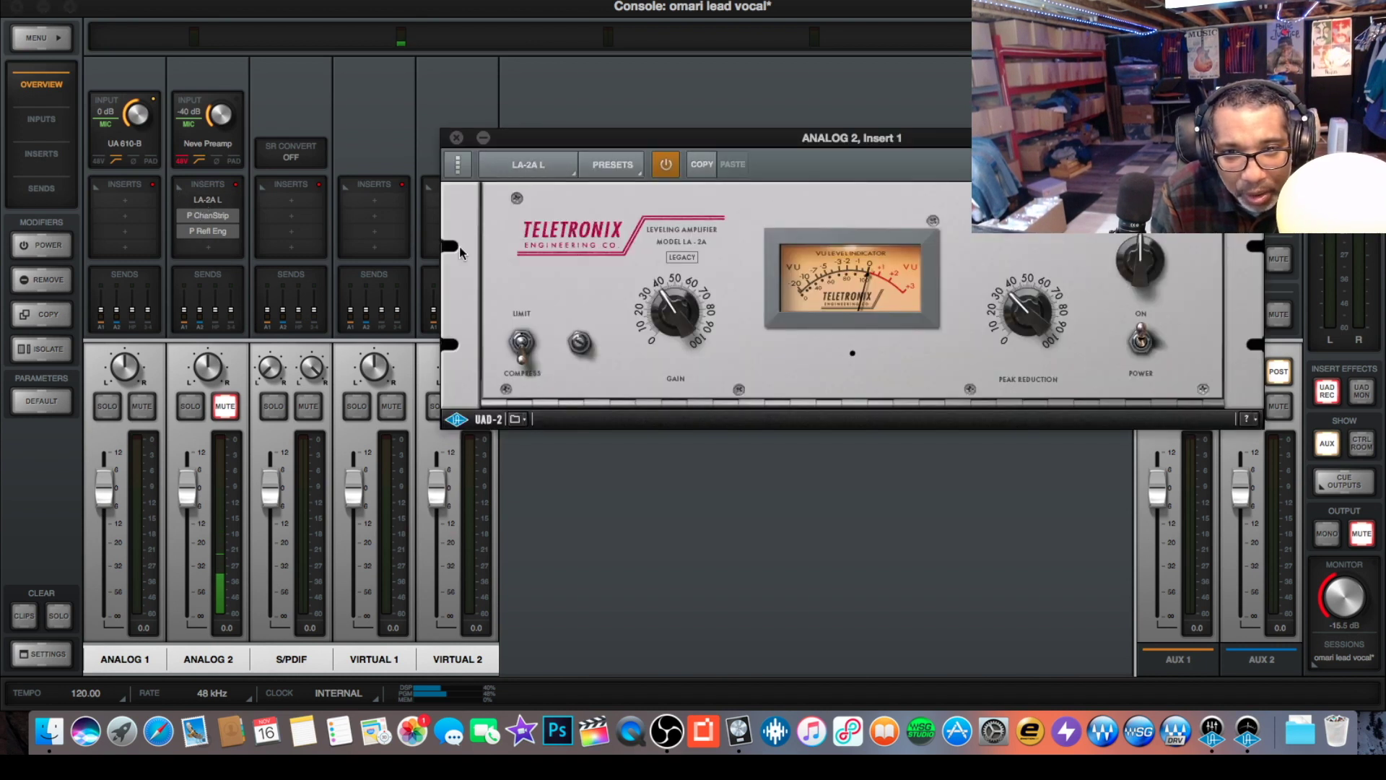
click(456, 138)
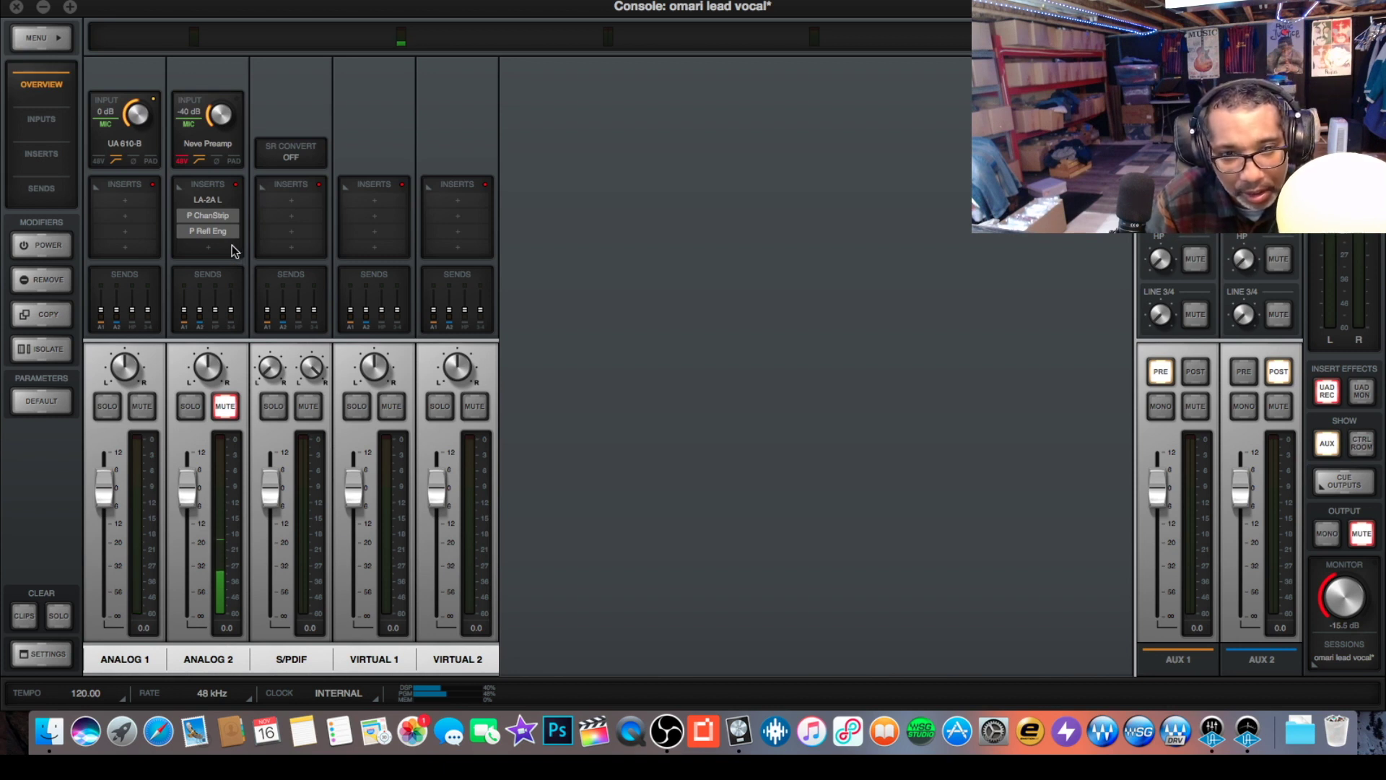
- Add RealVerb-Pro to the fourth ANALOG 2 insert with the Nice Vocal 2 preset and input gain at -4.2 dB, and close its window
click(210, 247)
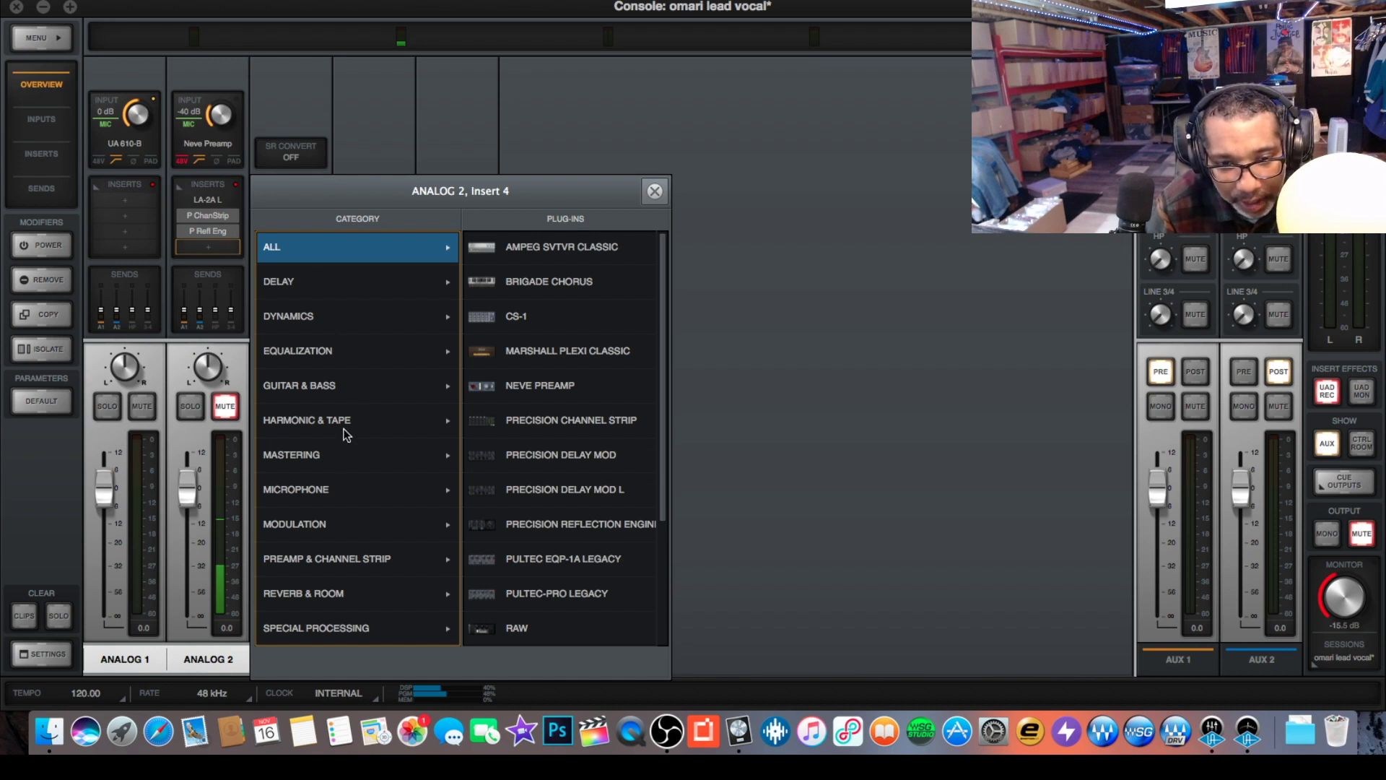
click(355, 597)
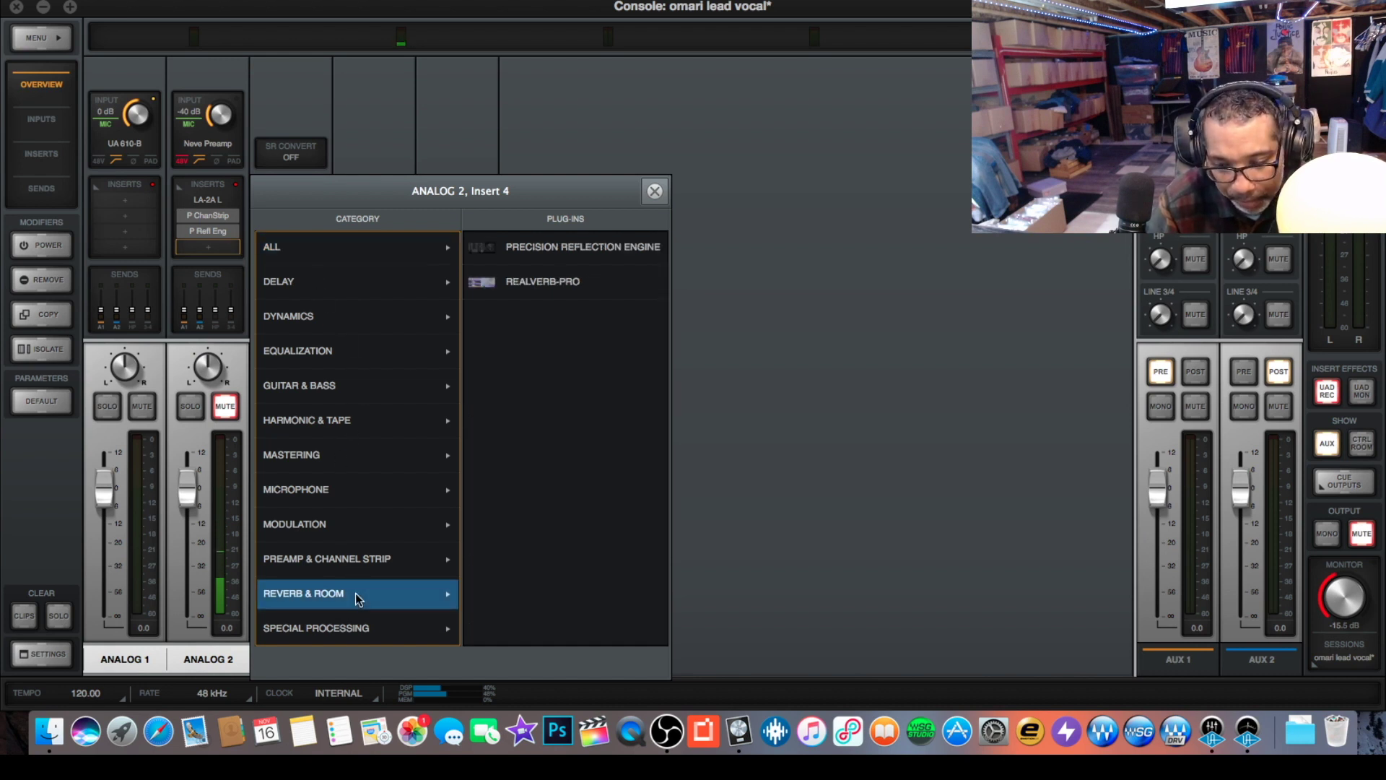
click(543, 282)
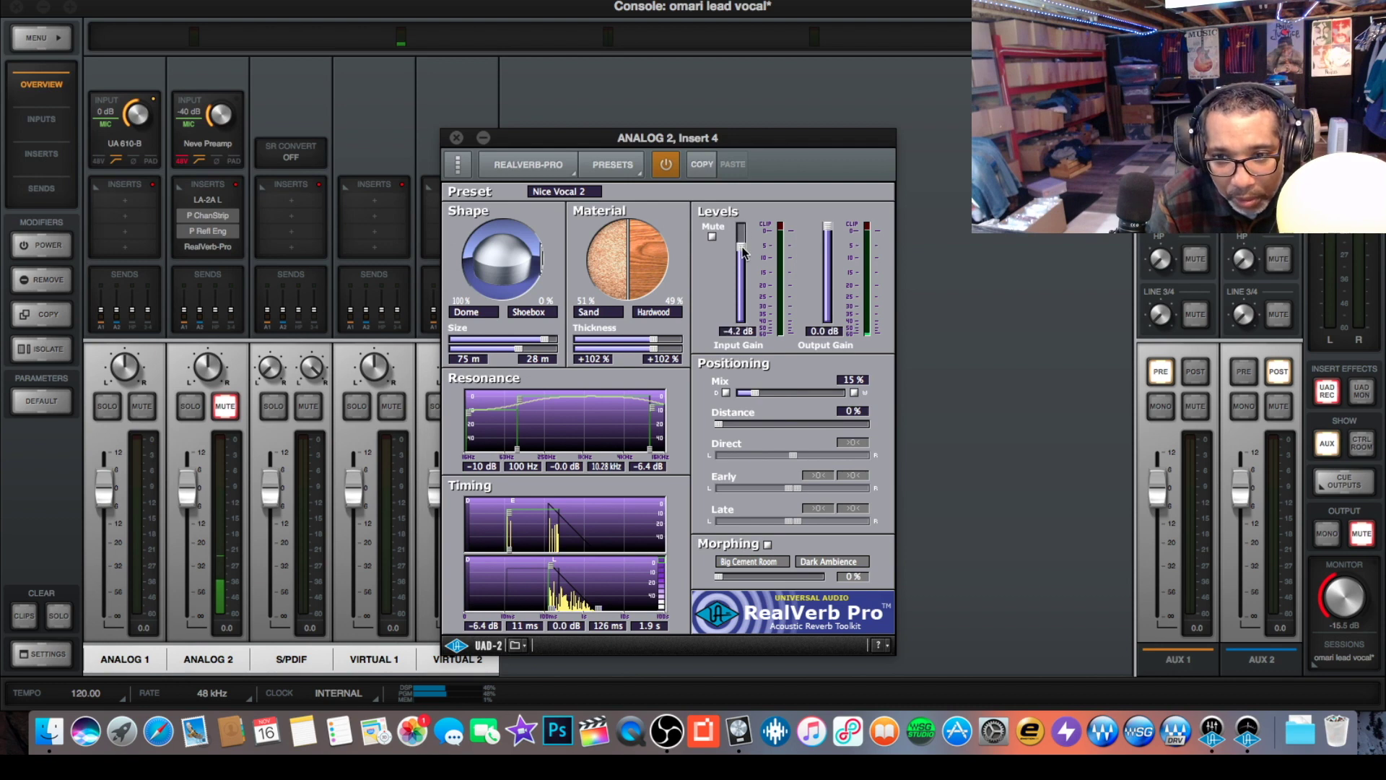
click(457, 138)
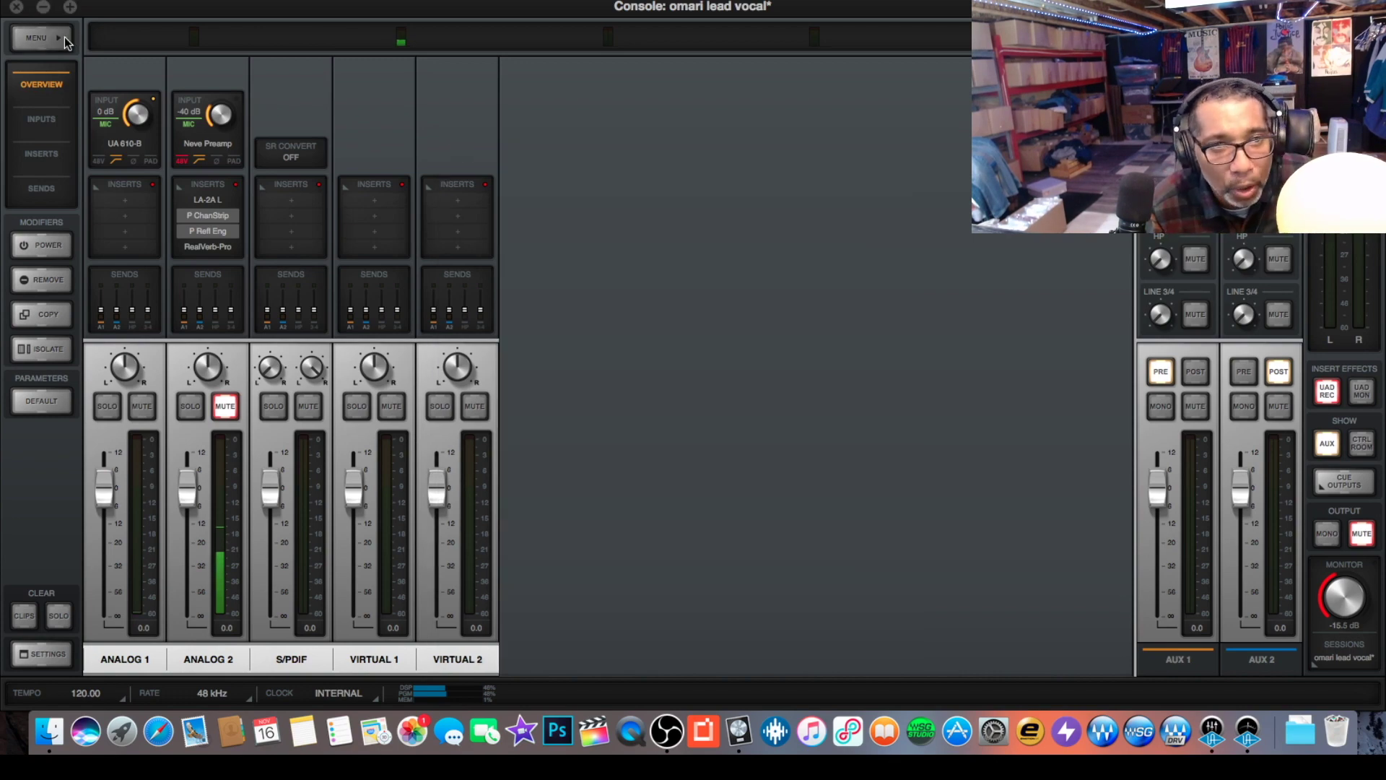
- Minimize the Console, return to Logic Pro X, and play the beat from bar 1 while monitoring the vocal, stopping in bar 16
click(43, 6)
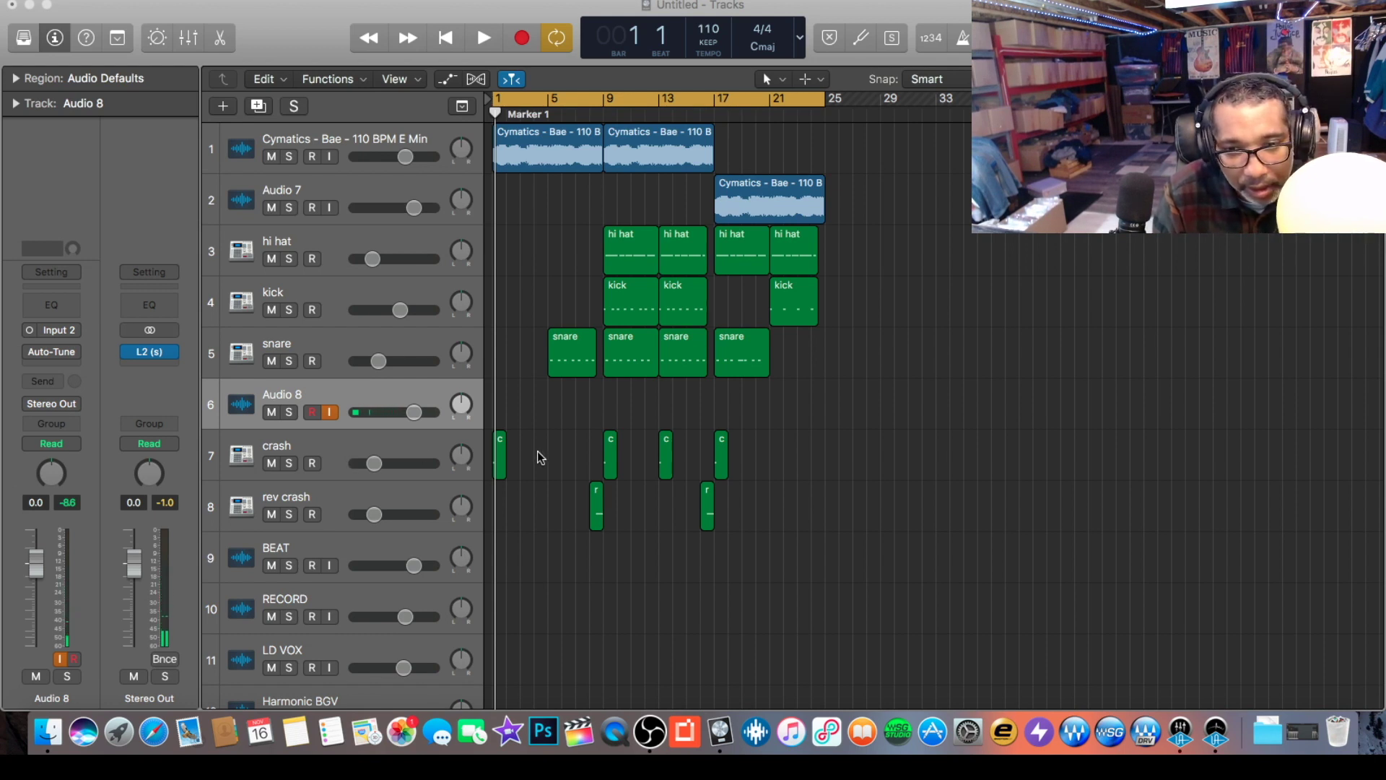
key(space)
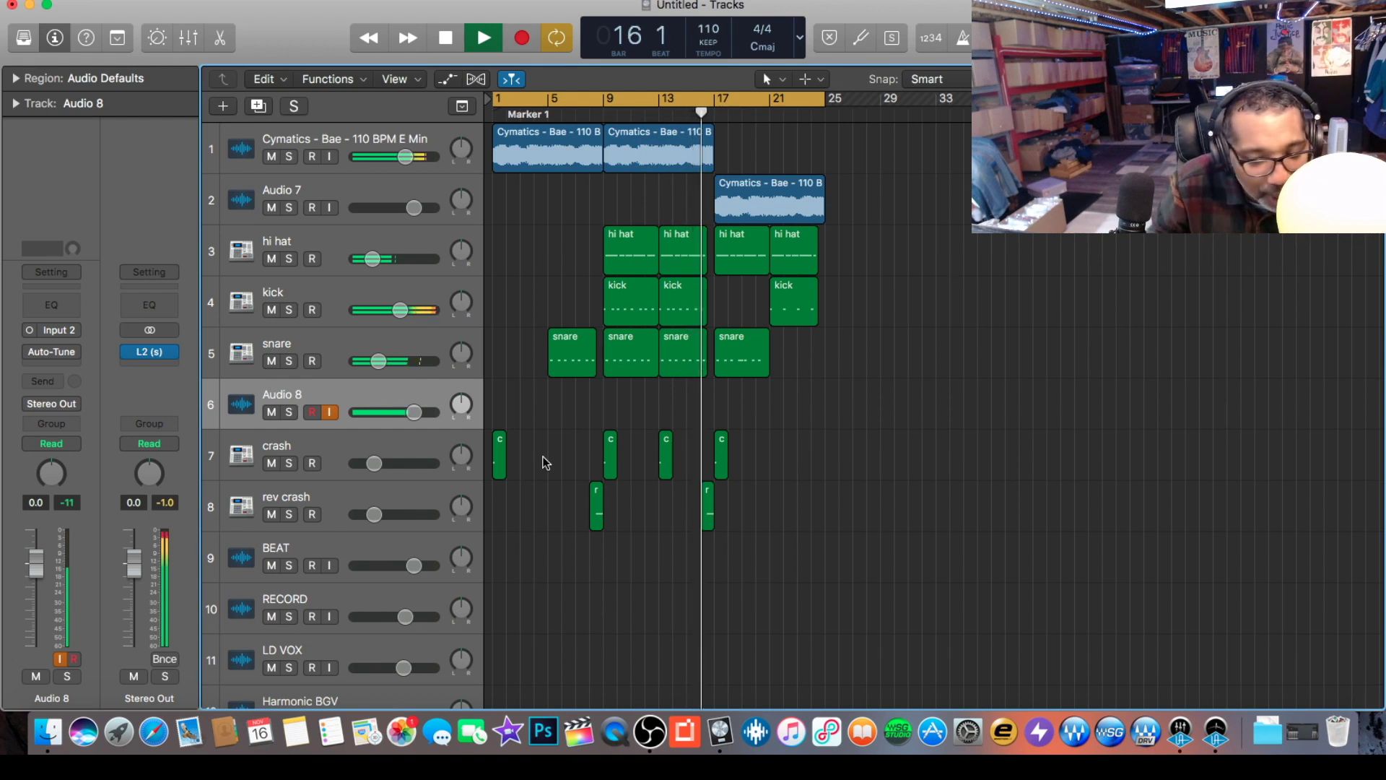
key(space)
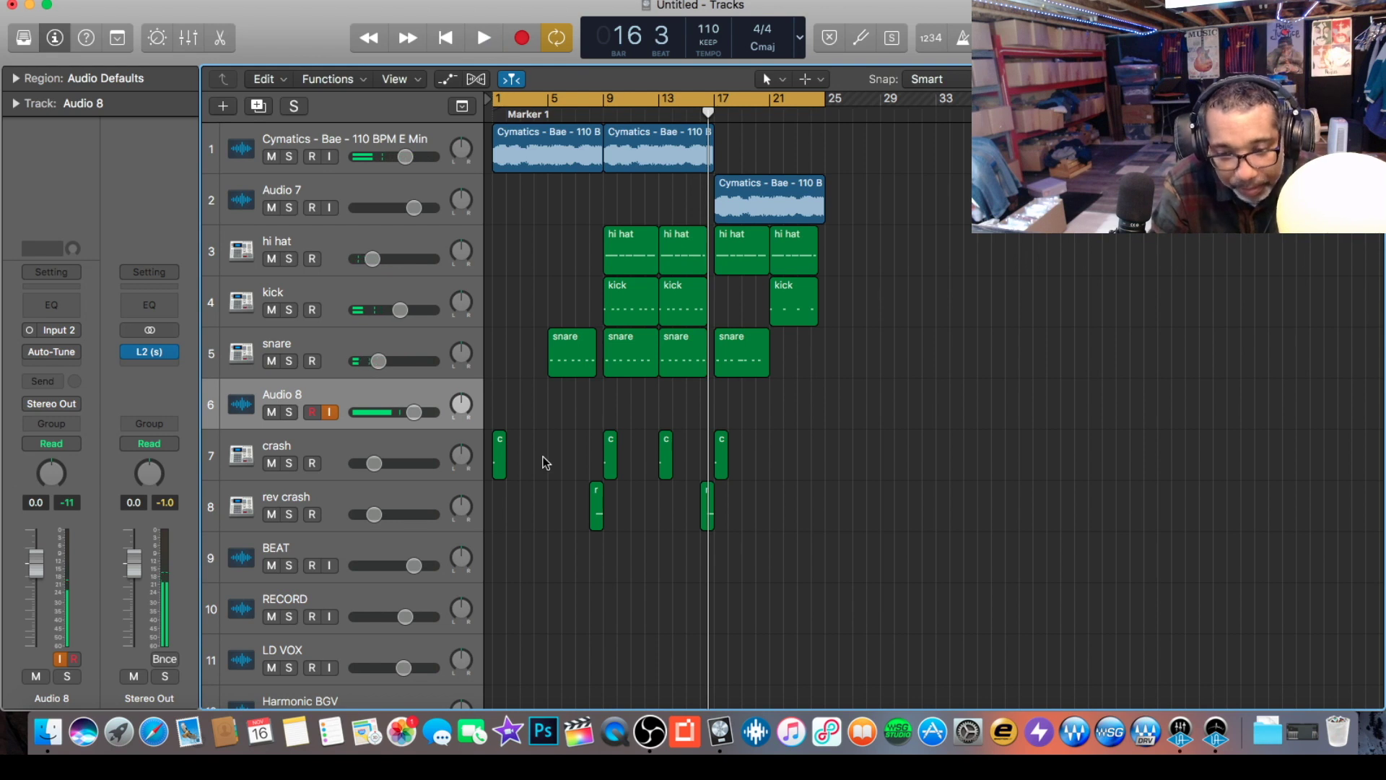
- Try to record the vocal on the Audio 8 track from bar 1 and dismiss the alert
key(r)
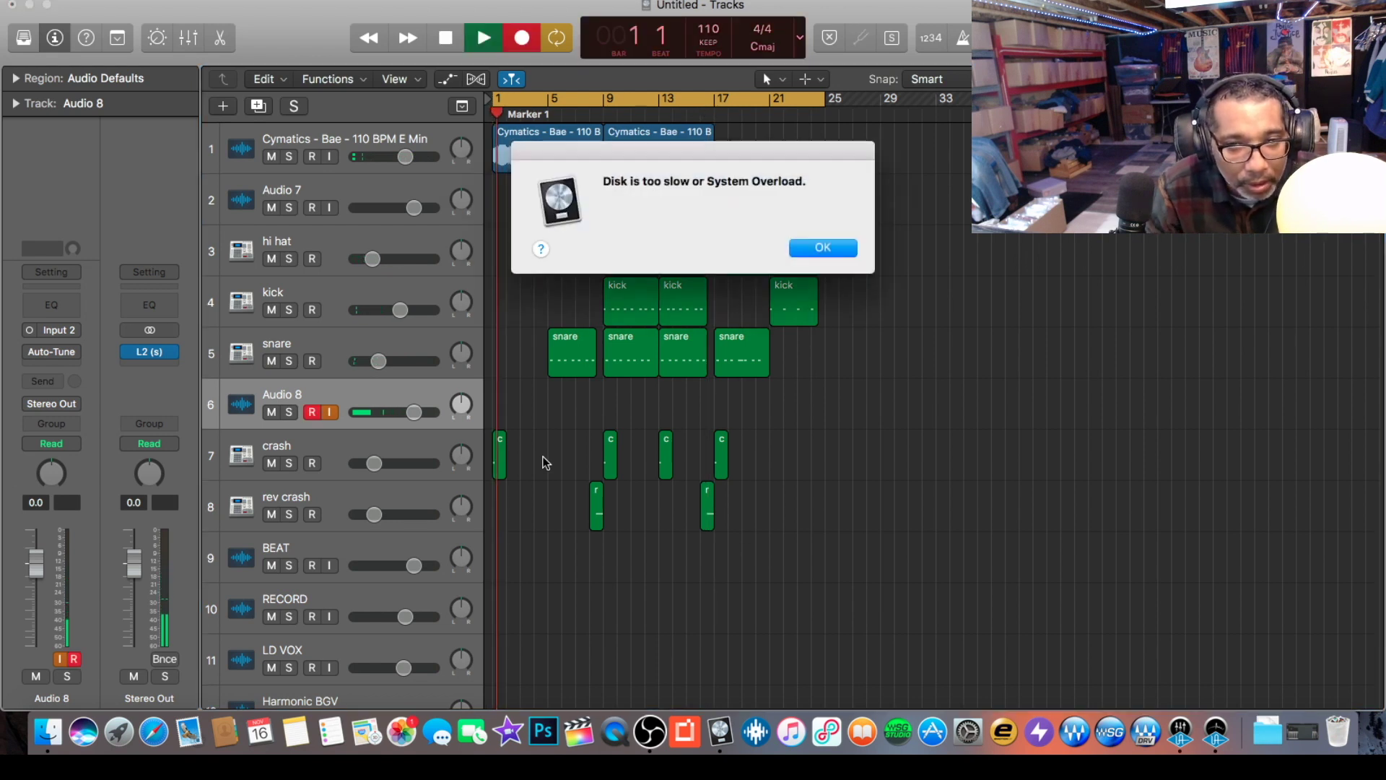
click(823, 247)
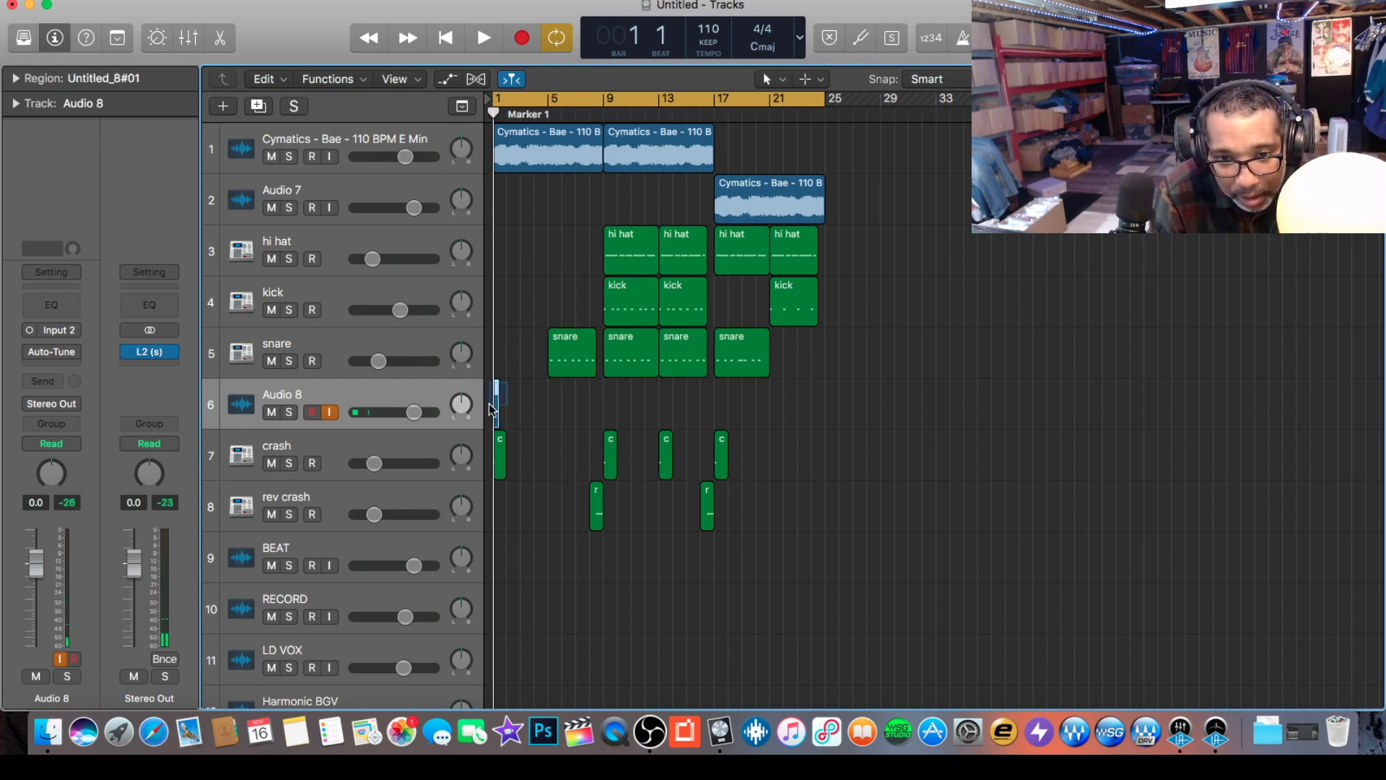
- Delete the short take and its audio file from Audio 8, and record a new vocal take from bar 1 to bar 24
key(BackSpace)
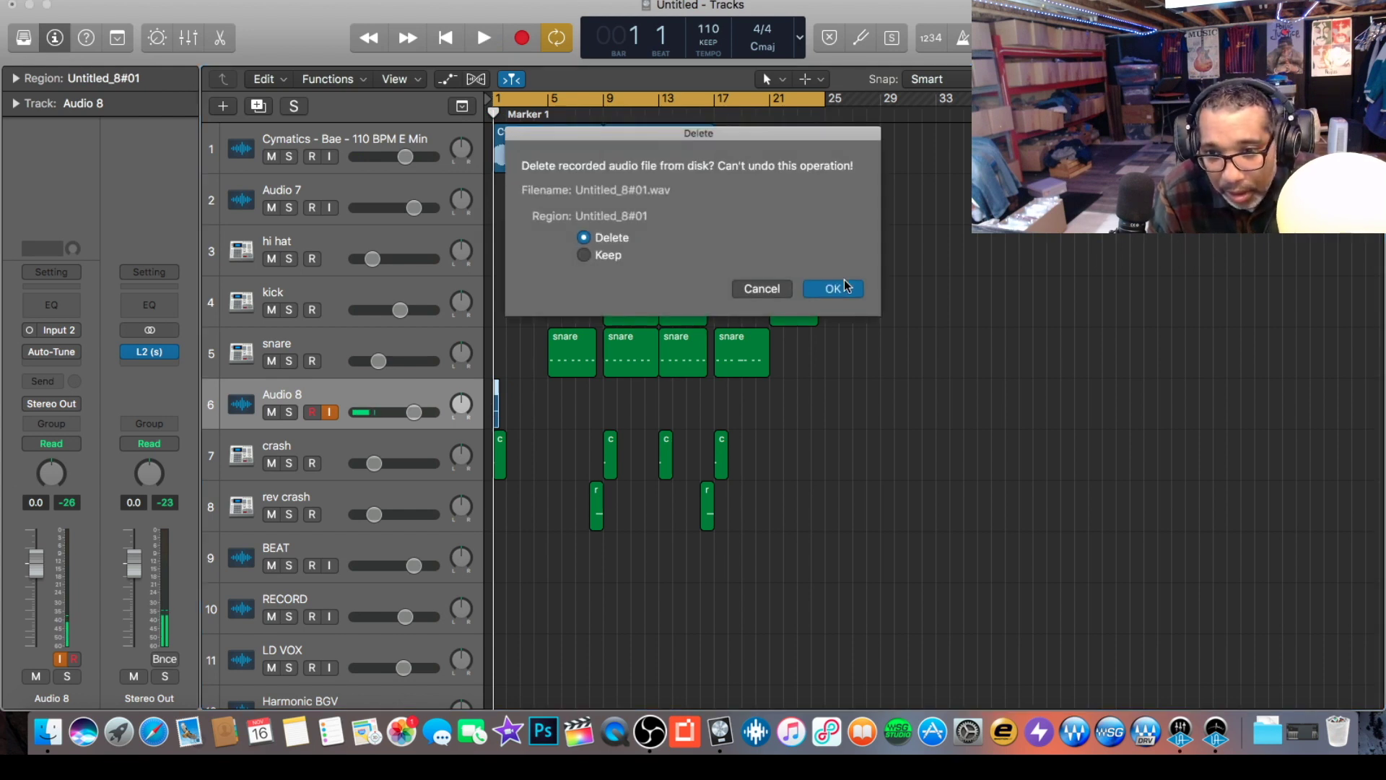
click(846, 286)
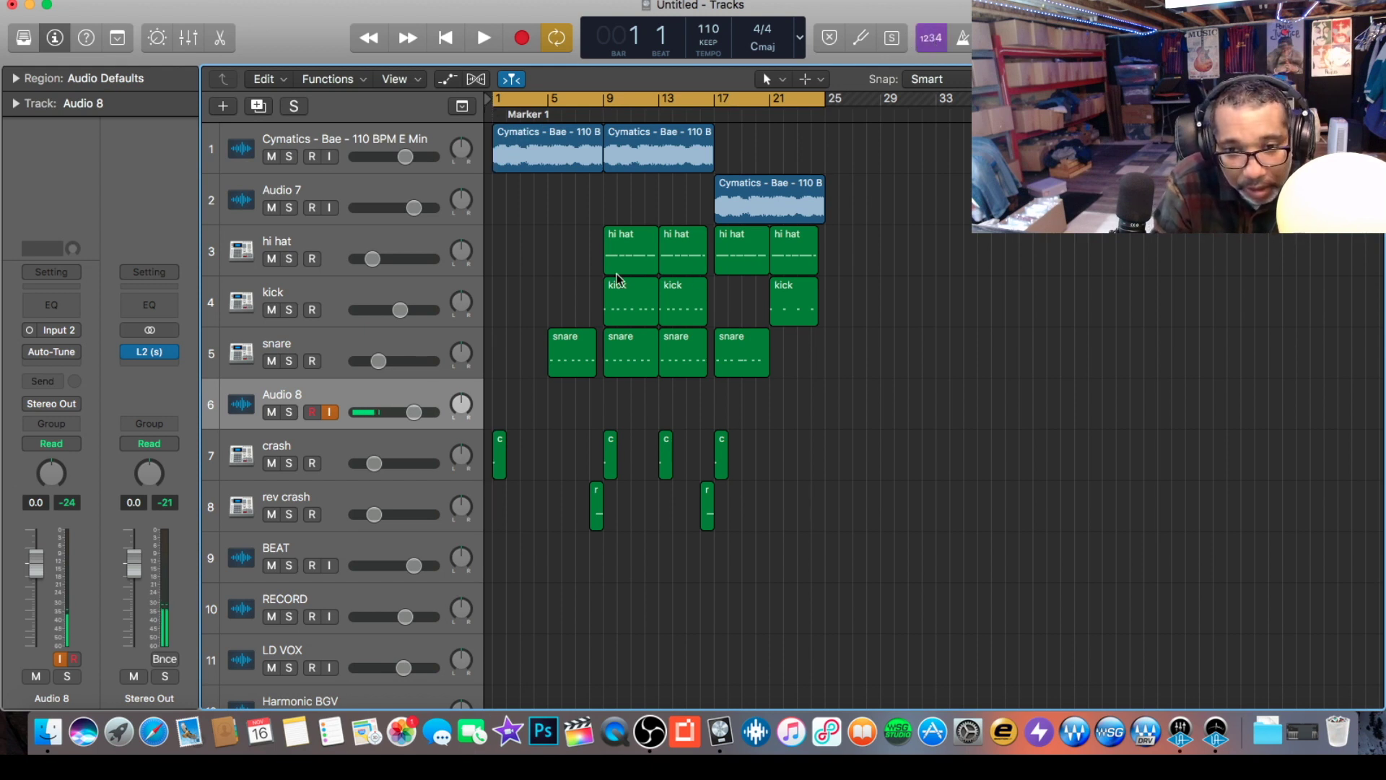
key(r)
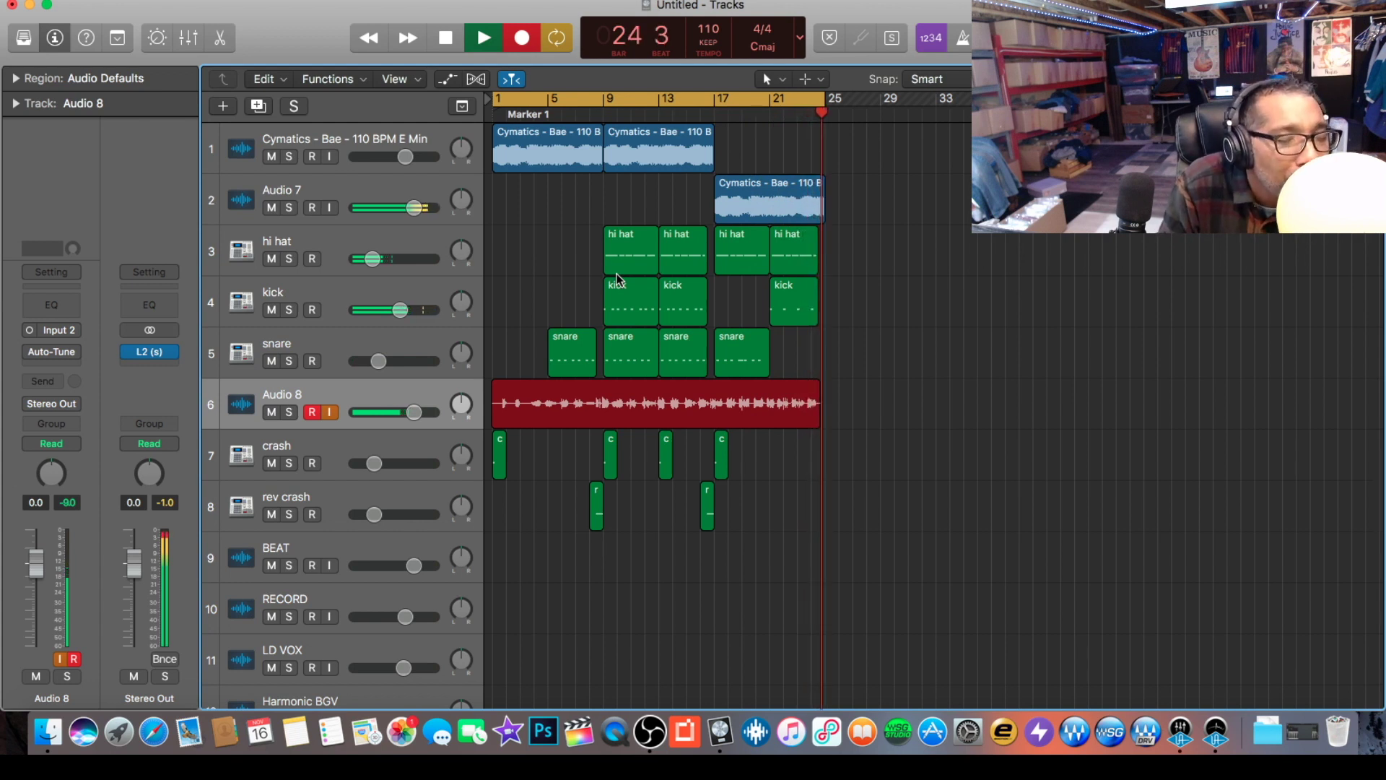
key(space)
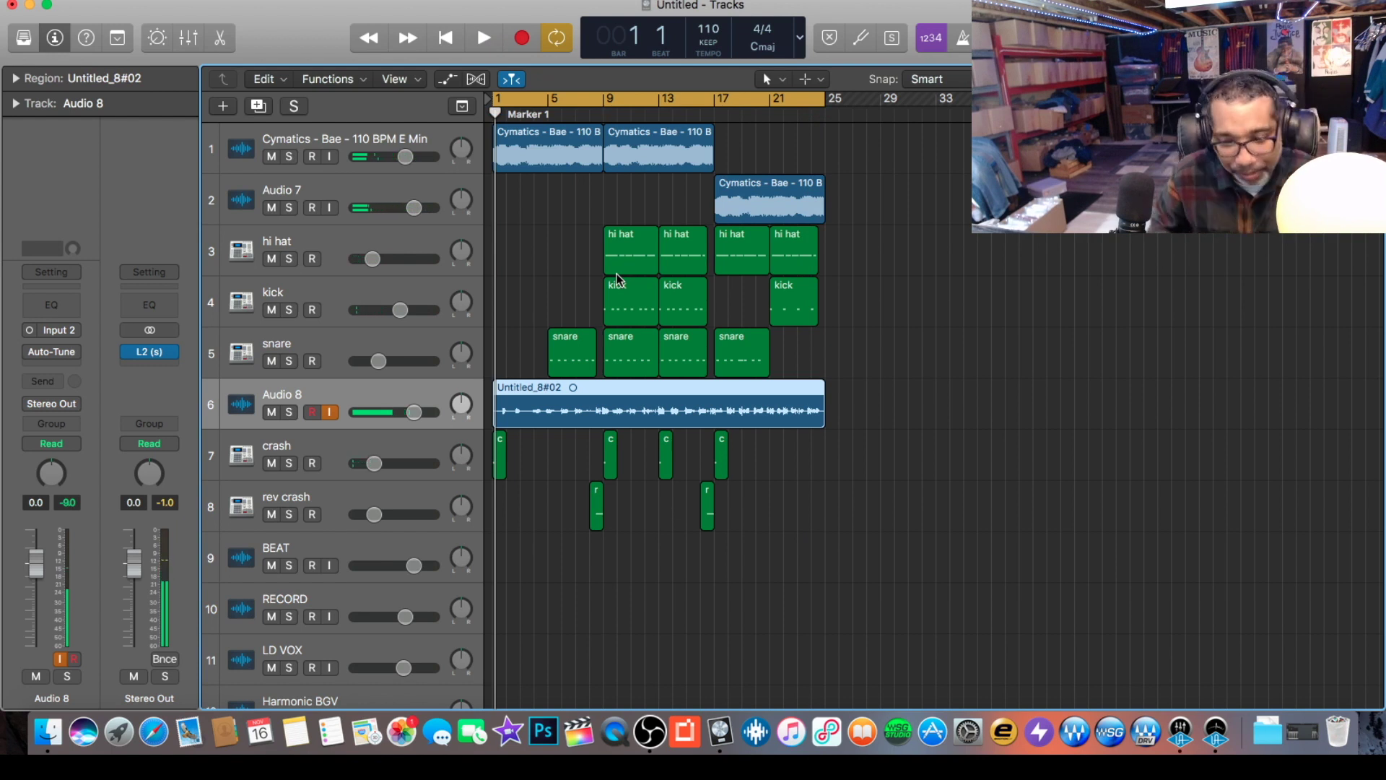
- Play the new Audio 8 take back from bar 1 to bar 24 with the track's input monitoring off
click(327, 417)
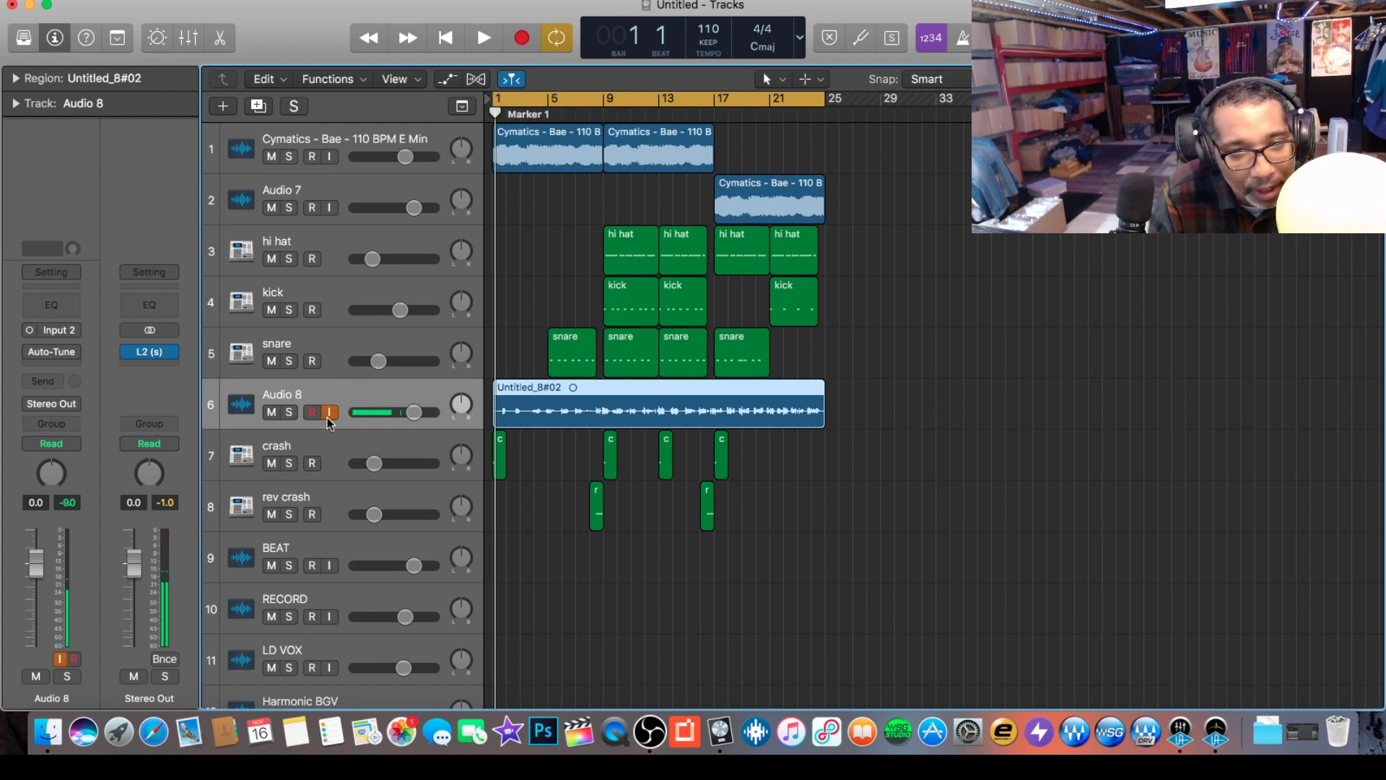
key(space)
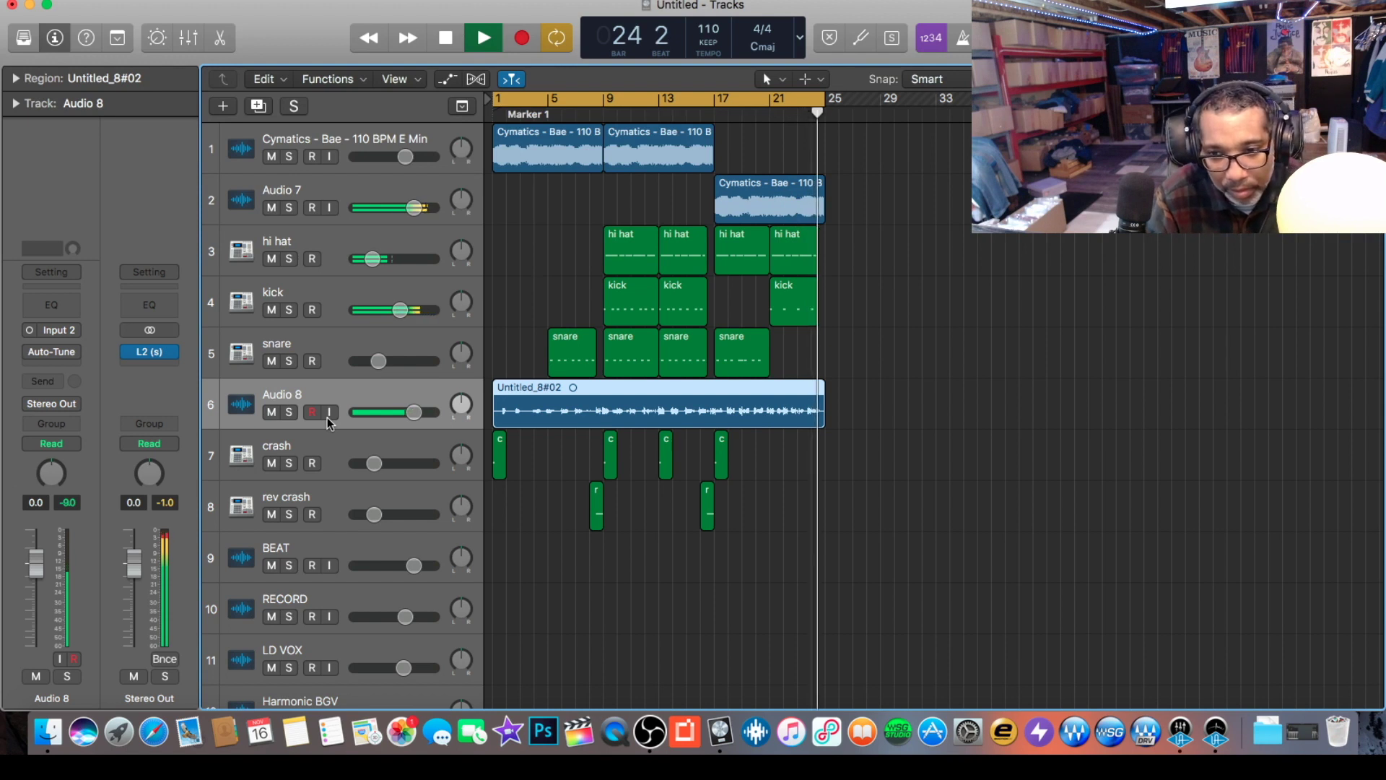
key(space)
click(327, 418)
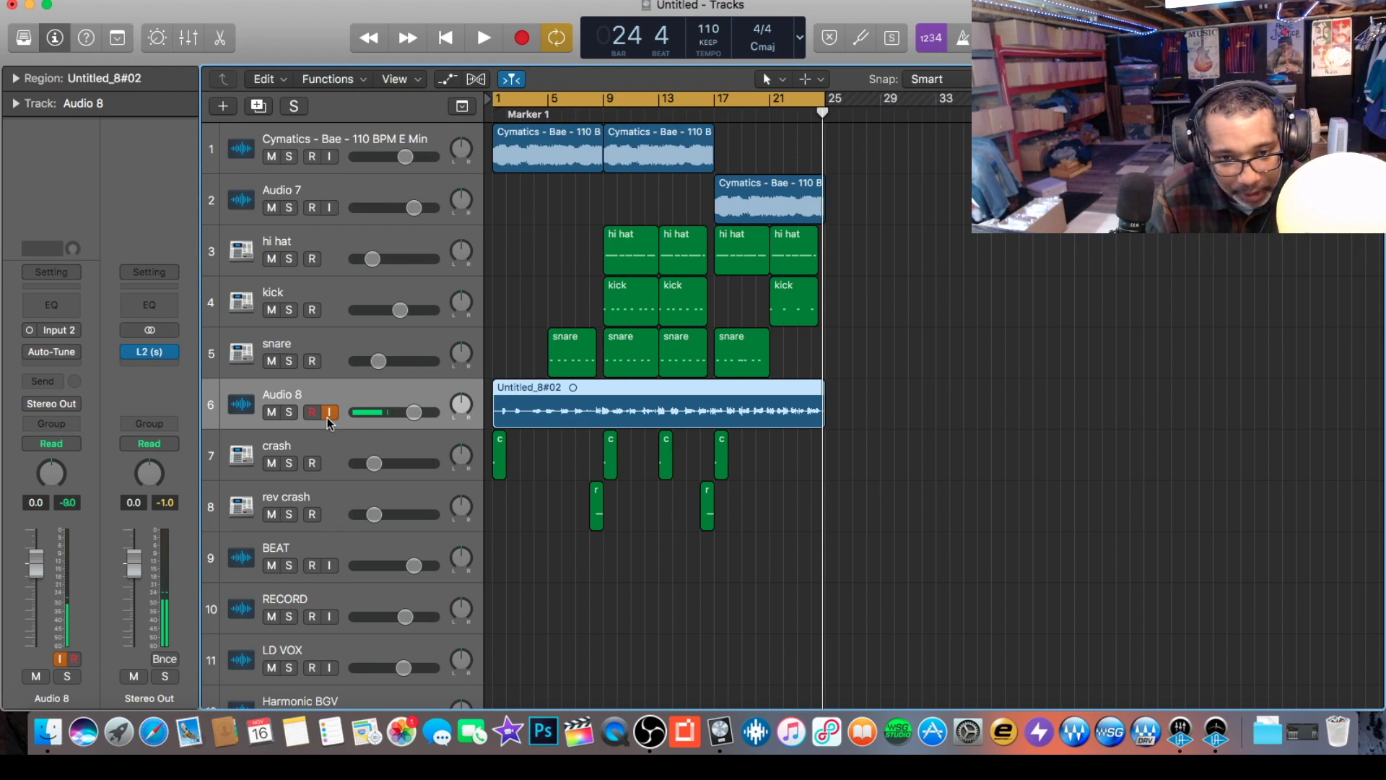
click(330, 417)
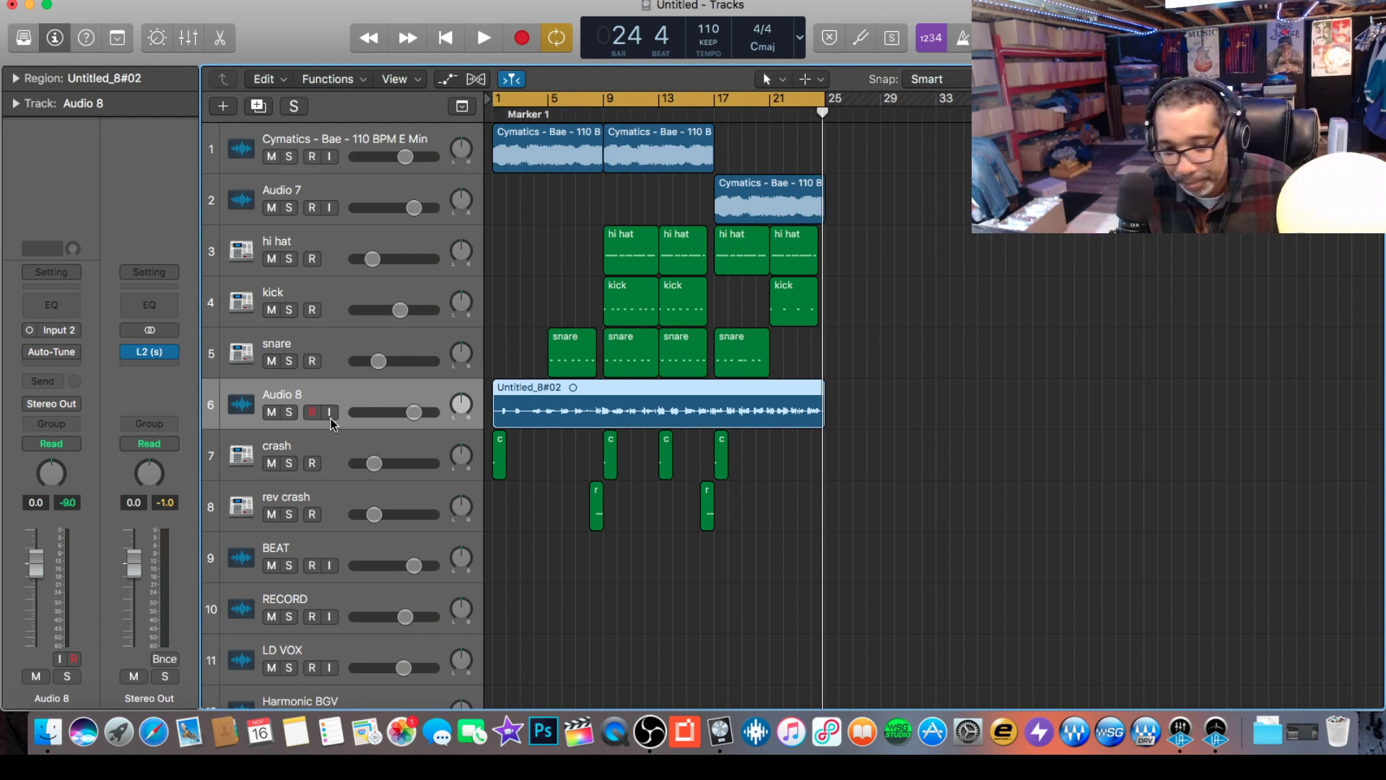
- Duplicate the Audio 8 track with input monitoring active only on the copy, and enable Auto-Tune EFX on that copy
click(332, 413)
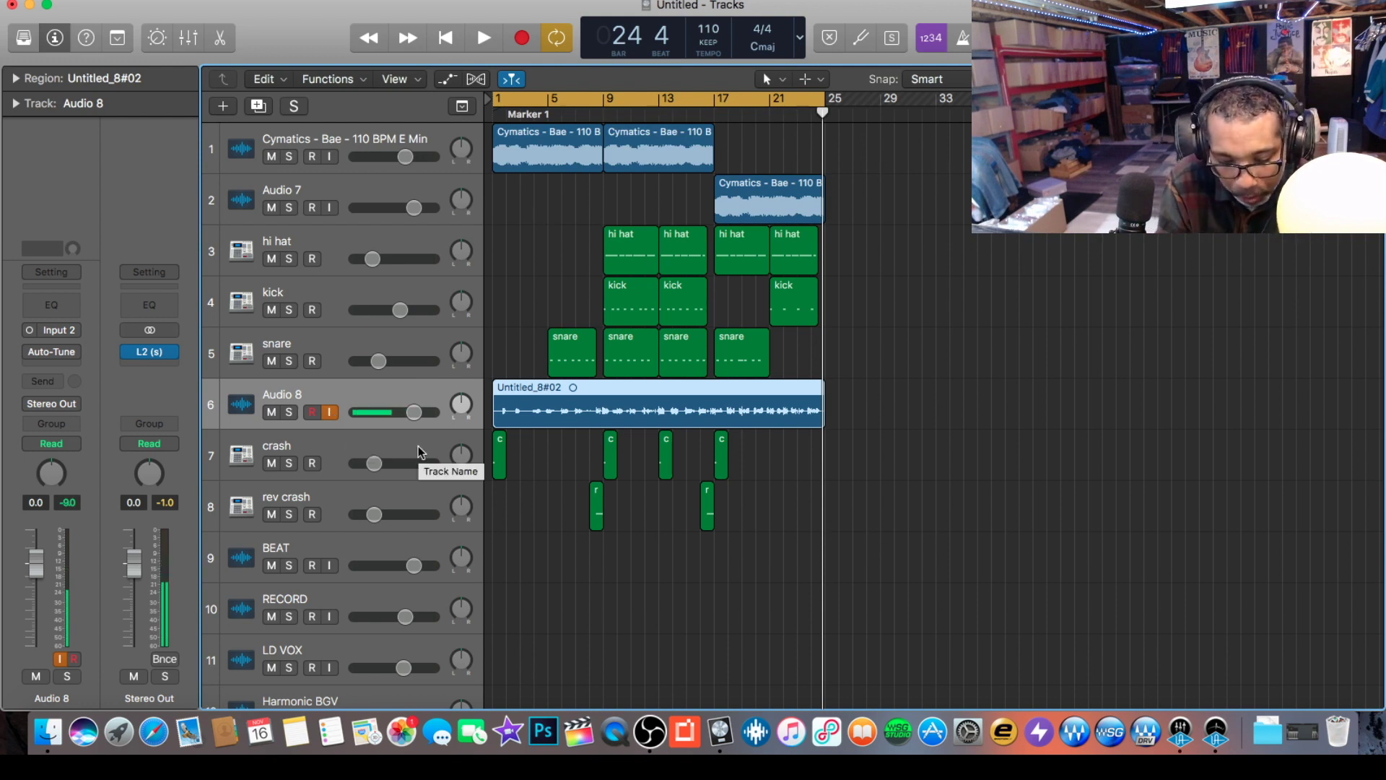
key(super+d)
click(329, 412)
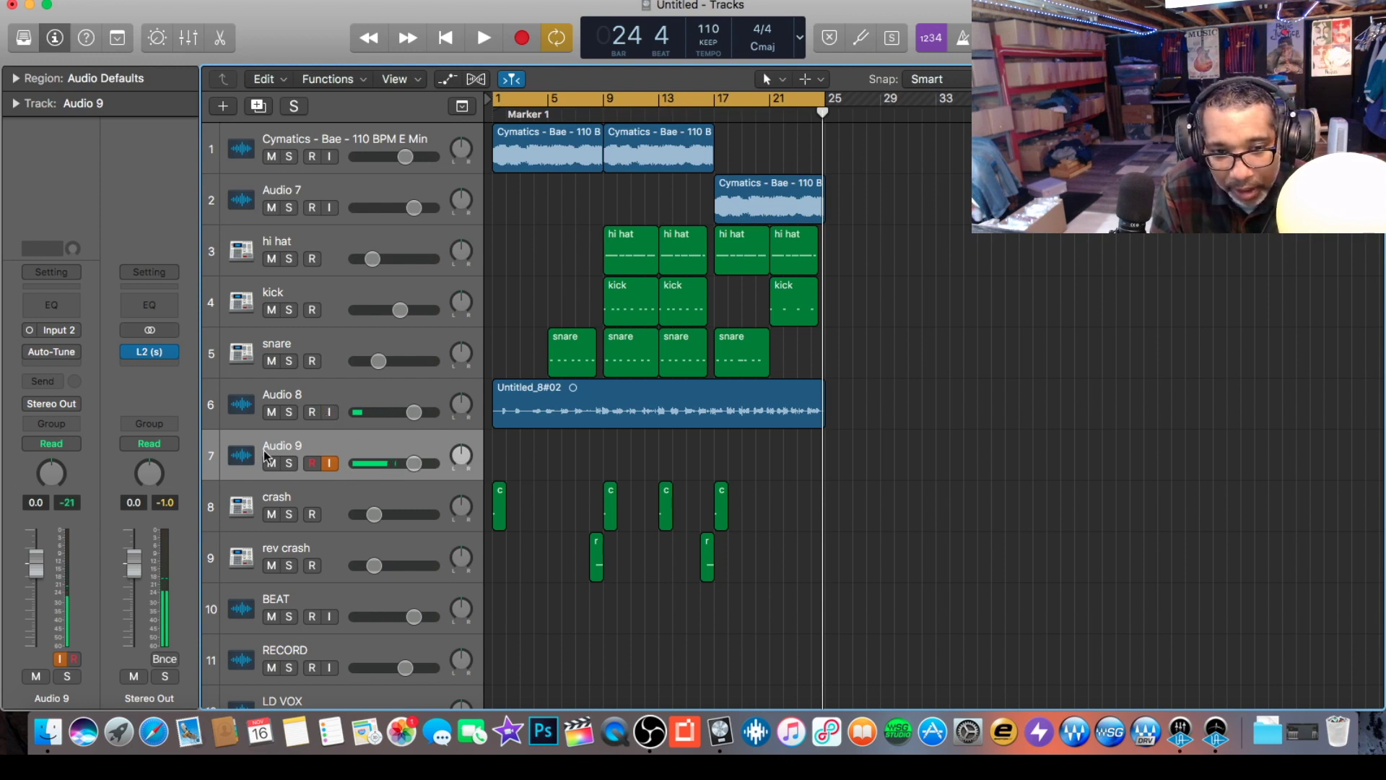
mouse_move(30, 356)
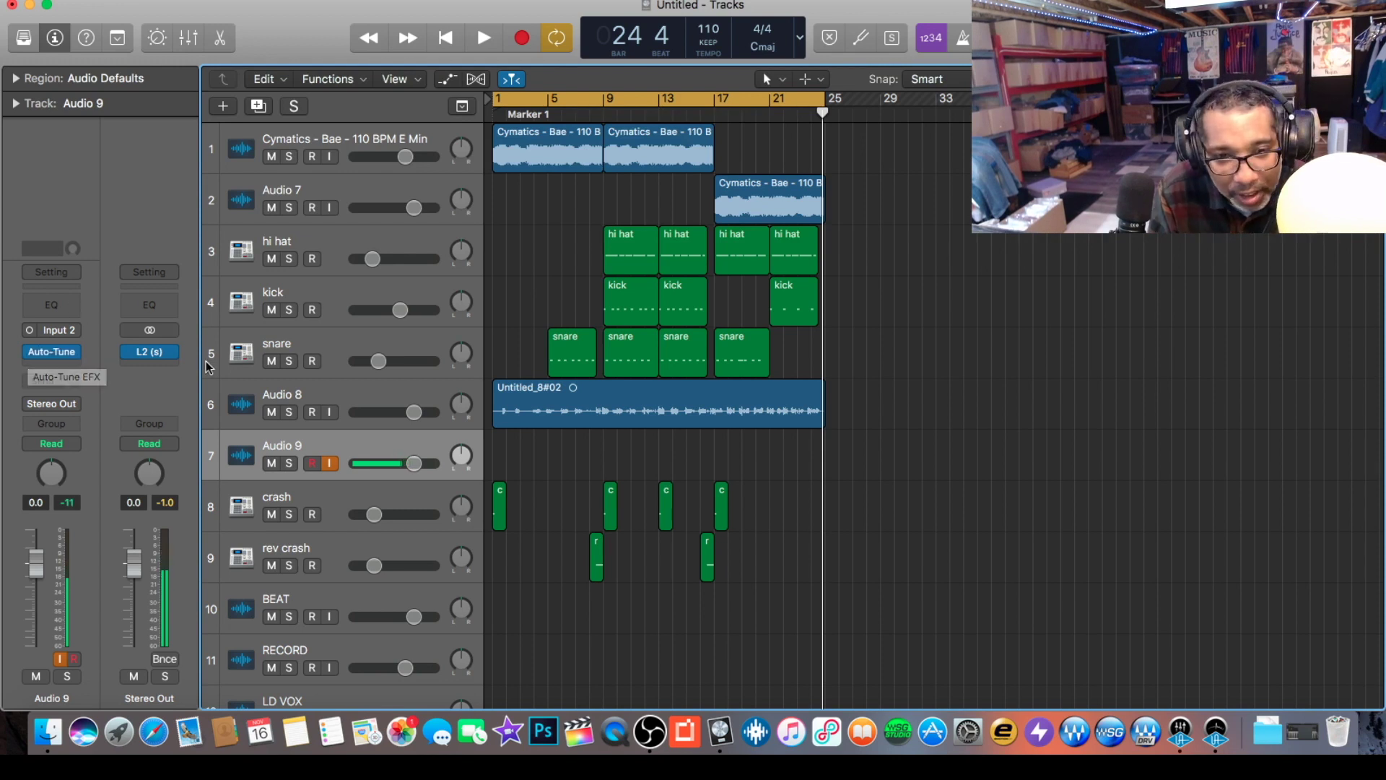
- Mute Audio 8 and record an Auto-Tuned vocal take on the Audio 9 track from bar 1 to bar 24
click(275, 414)
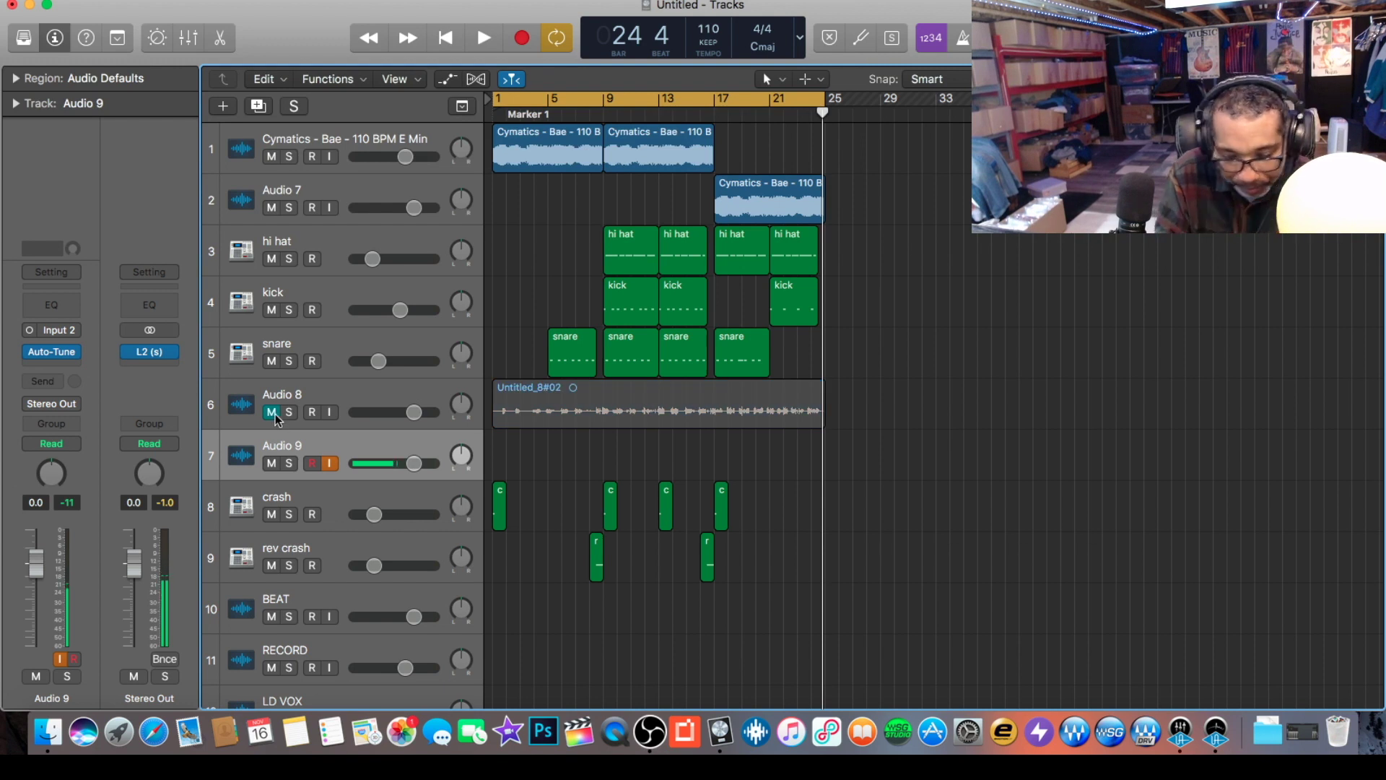
key(space)
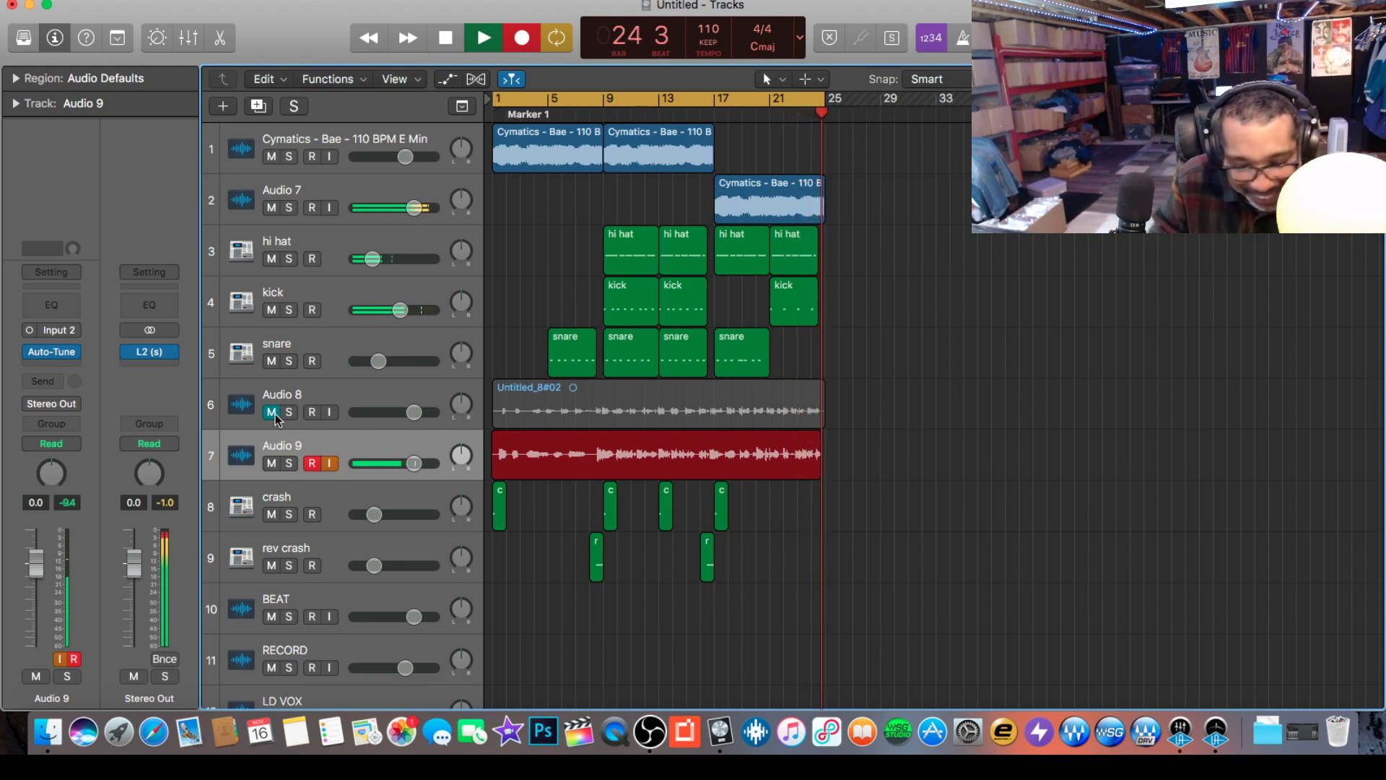
key(space)
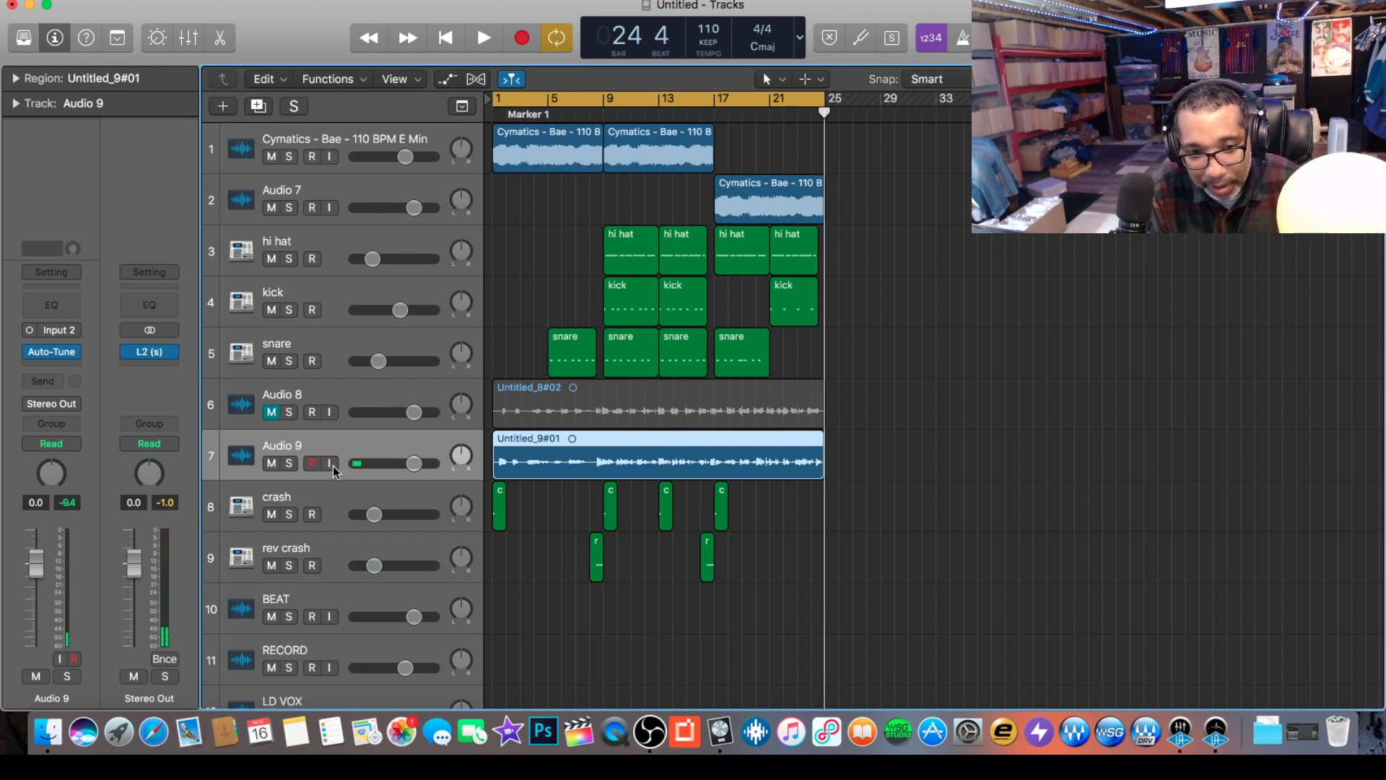
- Turn off input monitoring on Audio 9 and play its vocal take back with the beat, stopping in bar 24
click(332, 465)
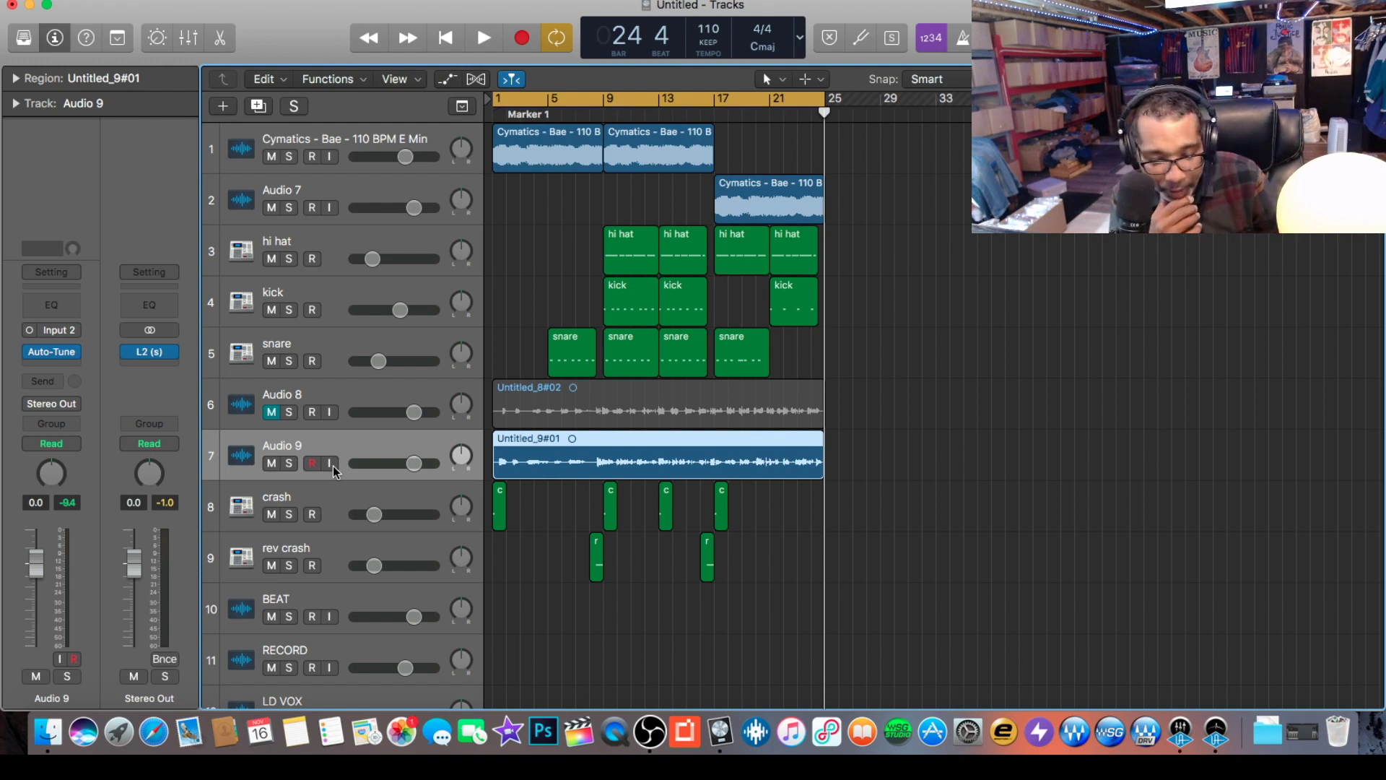
click(522, 581)
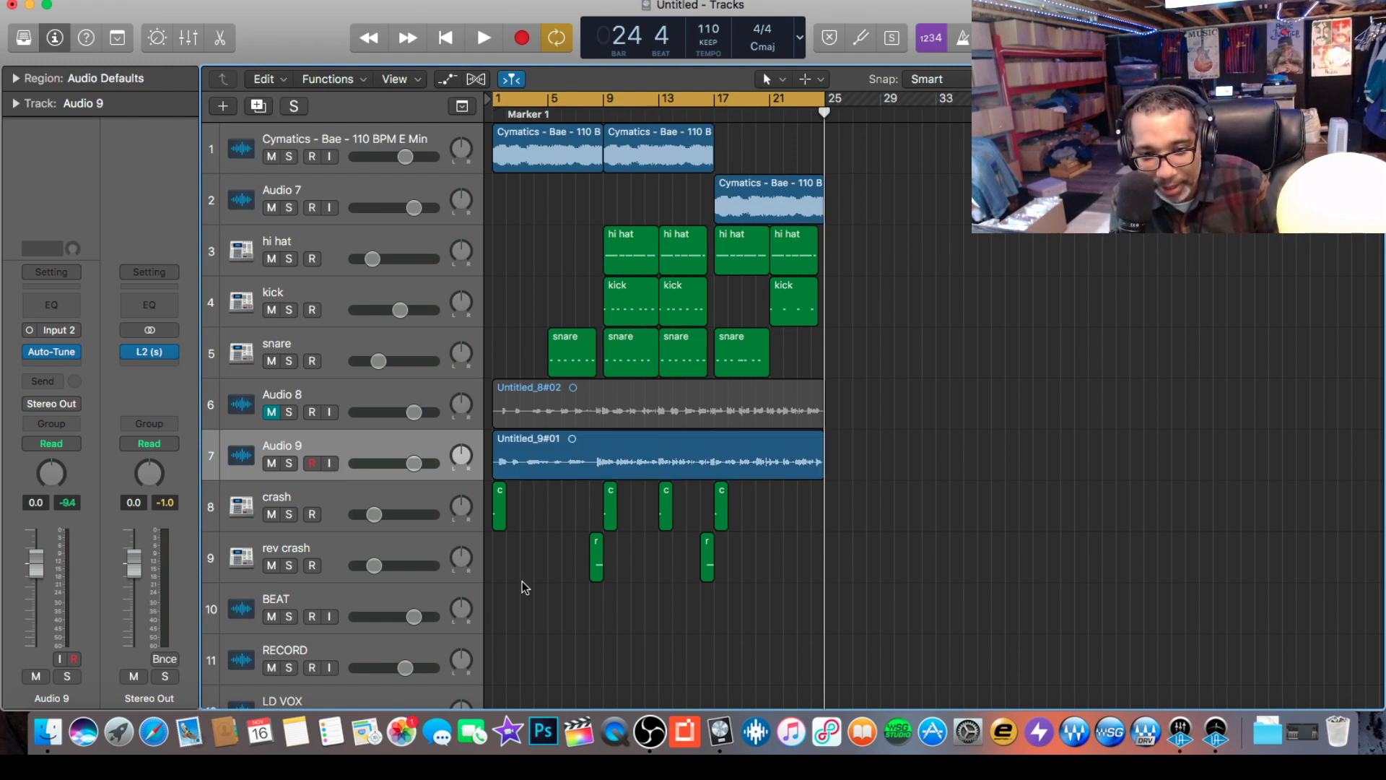
key(space)
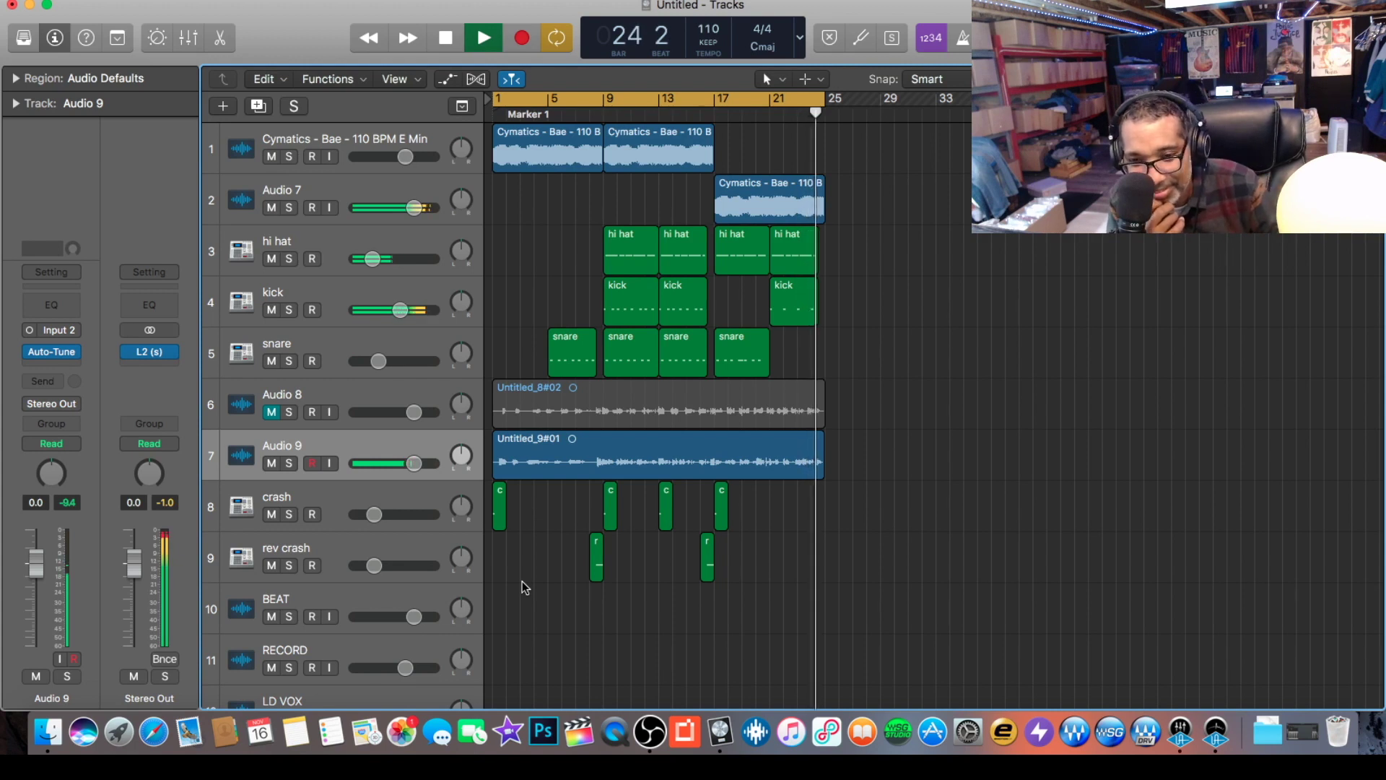
key(space)
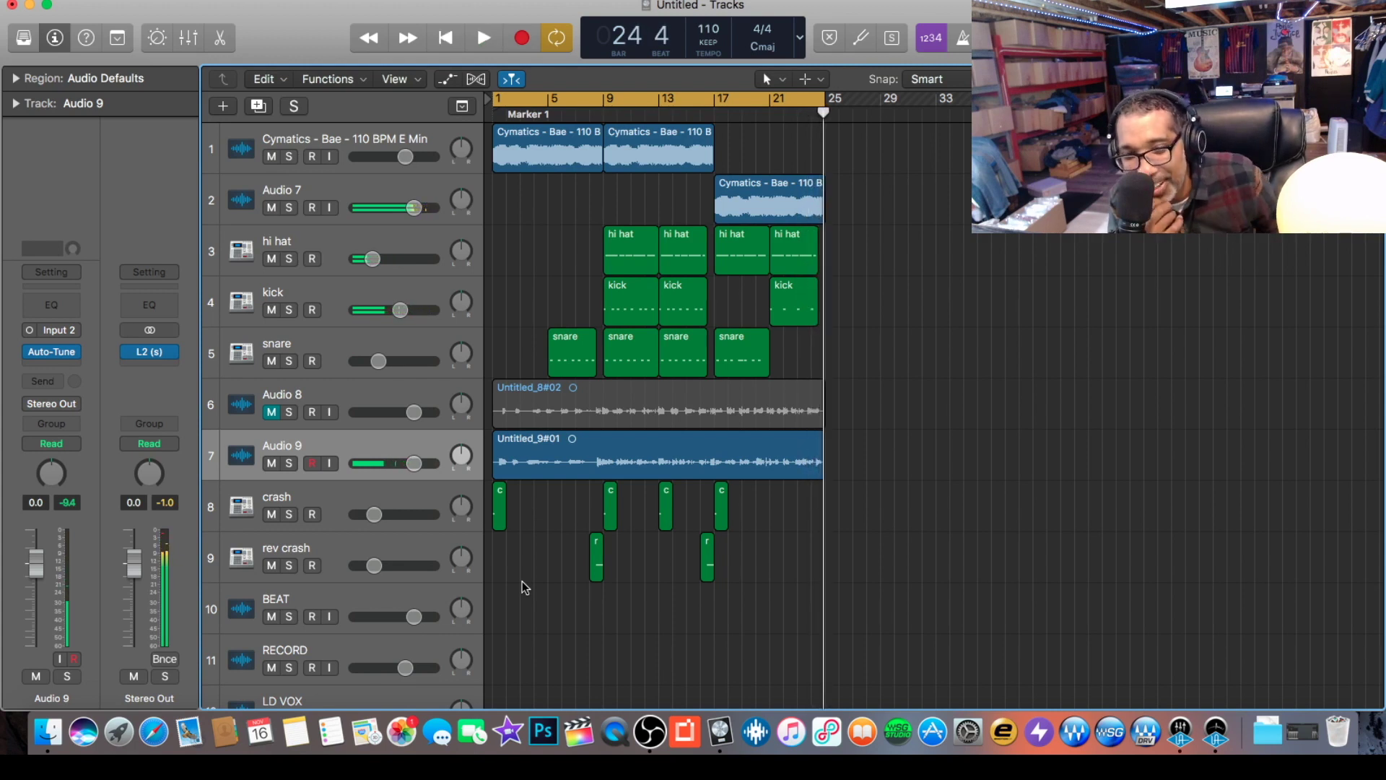